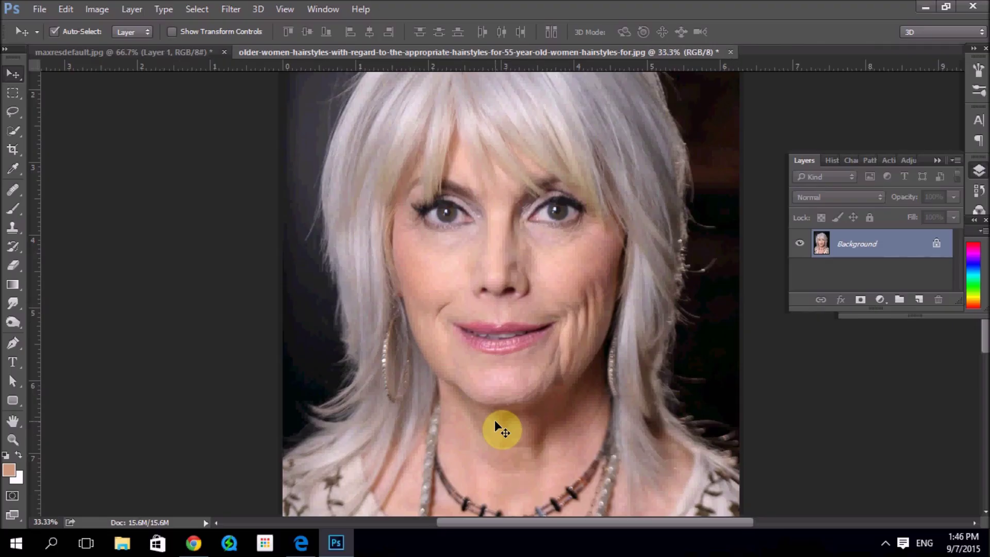
- Zoom the portrait view from 33.3% to 50%
key("ctrl+plus")
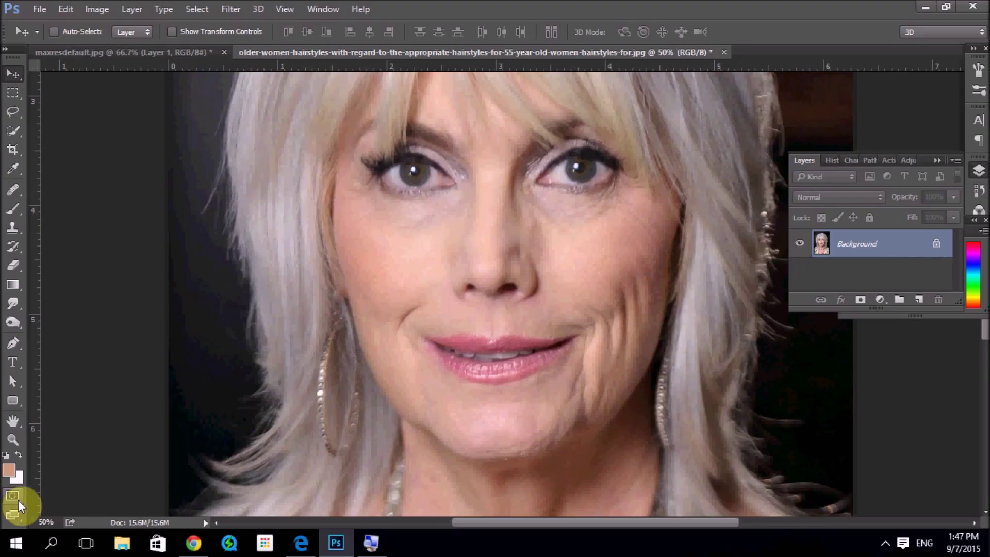
- Enter Quick Mask mode and set the Brush tool to 100% opacity and 100% flow
left_click(14, 496)
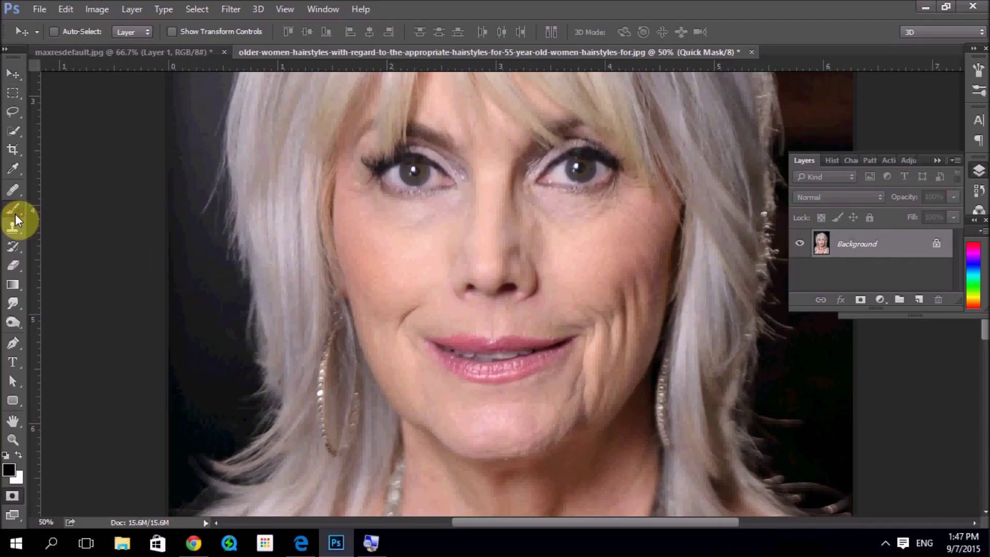
left_click(15, 214)
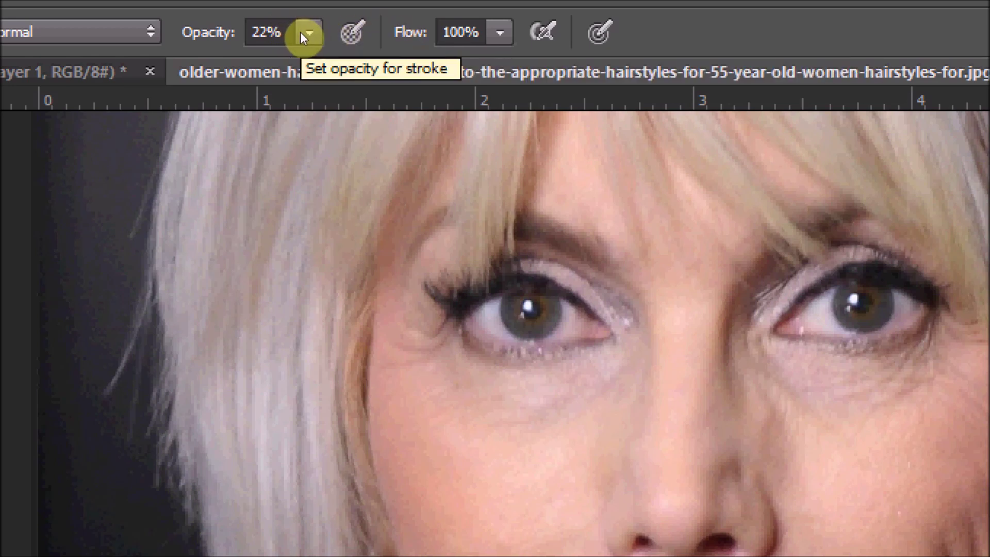
left_click(308, 34)
left_click_drag(363, 53, 428, 63)
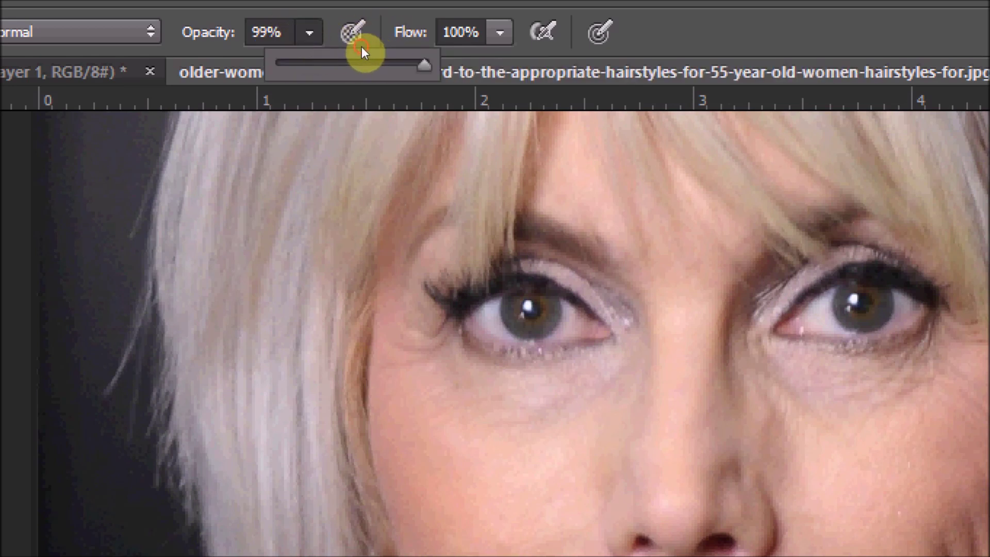
left_click(308, 33)
left_click(394, 35)
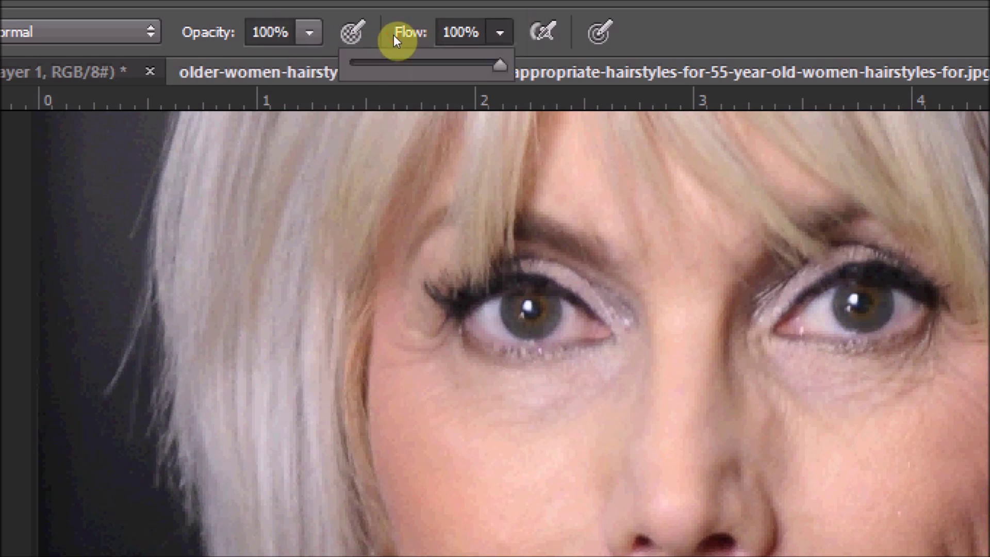
left_click(307, 38)
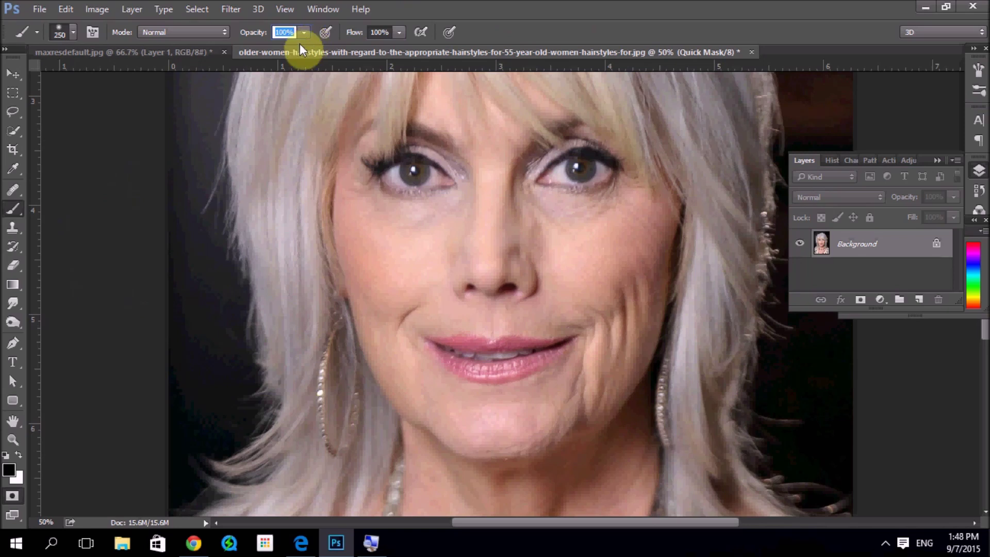
- Paint quick mask over the left cheek, nose and right cheek
left_click(416, 251)
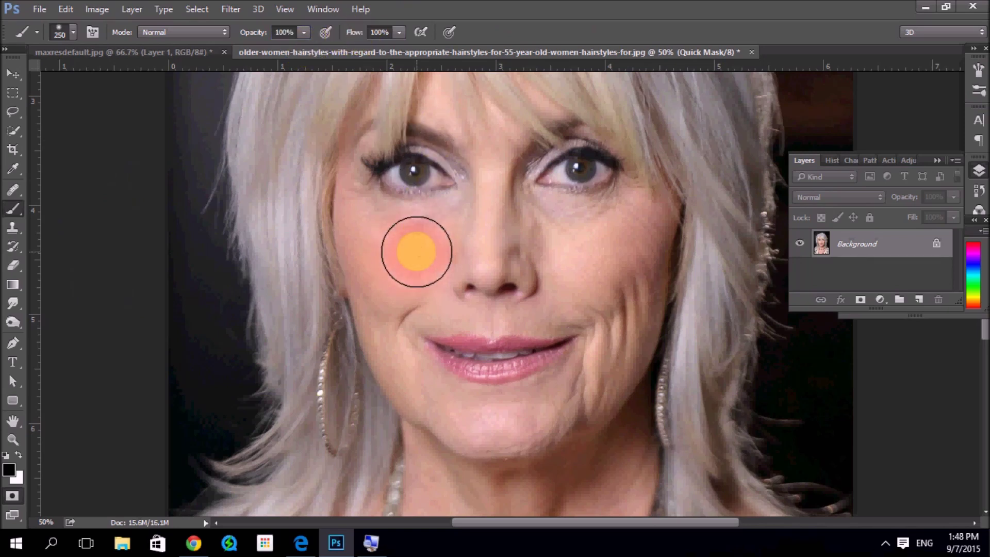
key("[")
key("[")
key("[")
left_click_drag(359, 210, 487, 261)
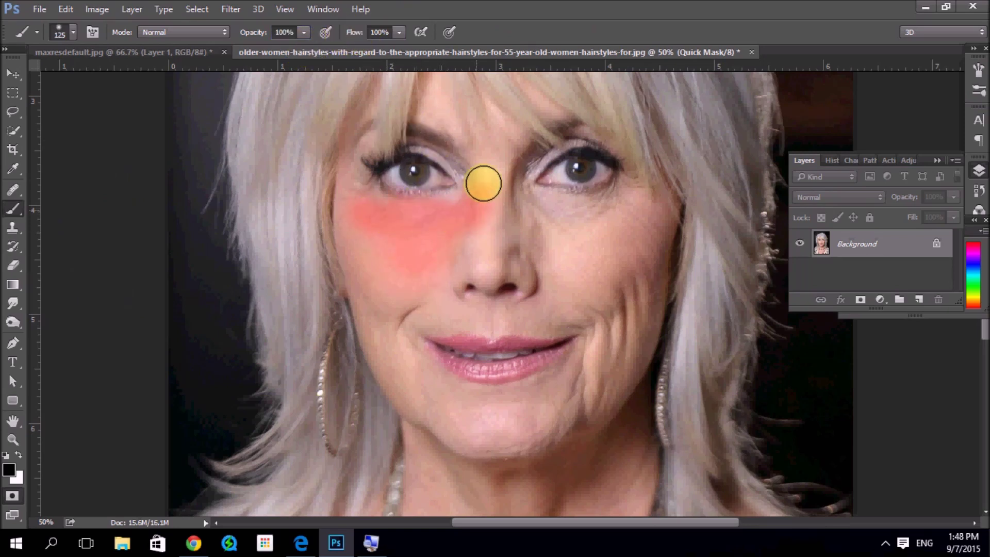
mouse_move(510, 256)
left_mouse_down()
mouse_move(626, 216)
mouse_move(568, 261)
mouse_move(626, 239)
mouse_move(579, 380)
mouse_move(407, 358)
mouse_move(388, 258)
mouse_move(427, 312)
mouse_move(552, 316)
mouse_move(521, 242)
mouse_move(632, 256)
mouse_move(614, 364)
mouse_move(481, 442)
mouse_move(378, 339)
left_mouse_up()
key("]")
key("]")
key("]")
key("[")
key("[")
key("[")
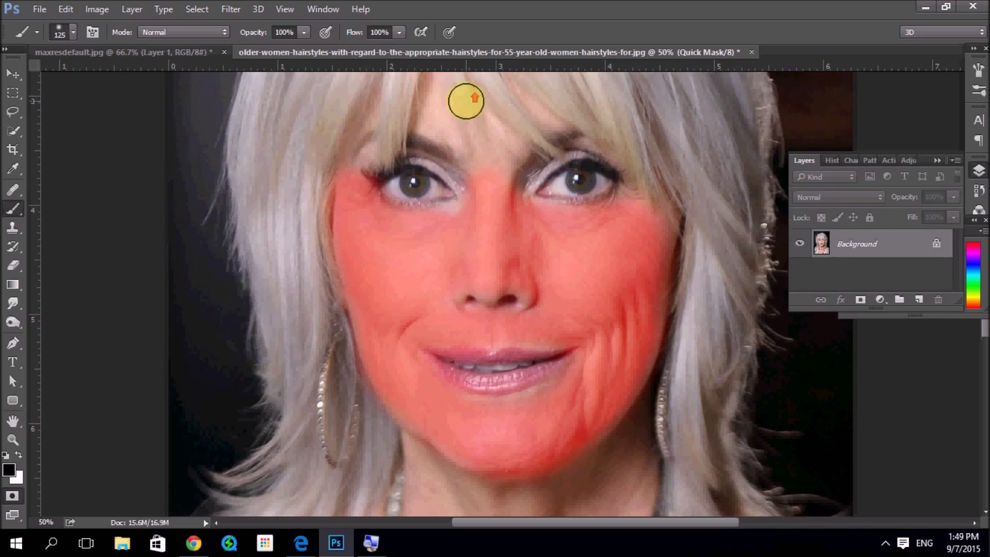
- Mask the forehead, the brow area between the eyes and the skin beside the left eye
scroll(453, 114, "up", 2)
key("bracketleft")
key("bracketleft")
key("bracketleft")
left_click_drag(428, 117, 444, 164)
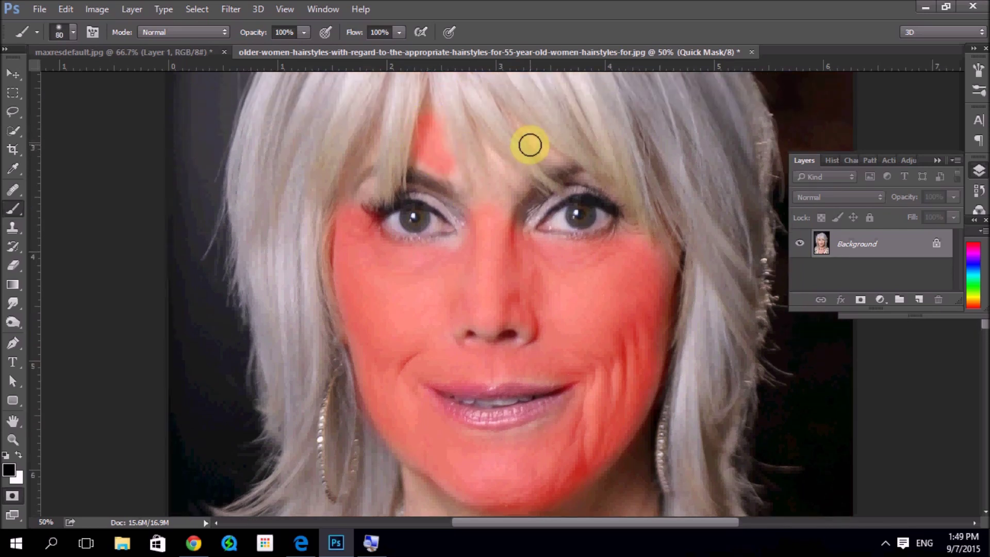
mouse_move(533, 138)
left_mouse_down()
mouse_move(508, 161)
mouse_move(528, 185)
mouse_move(495, 191)
mouse_move(482, 222)
left_mouse_up()
left_click(366, 152)
left_click_drag(355, 205, 367, 187)
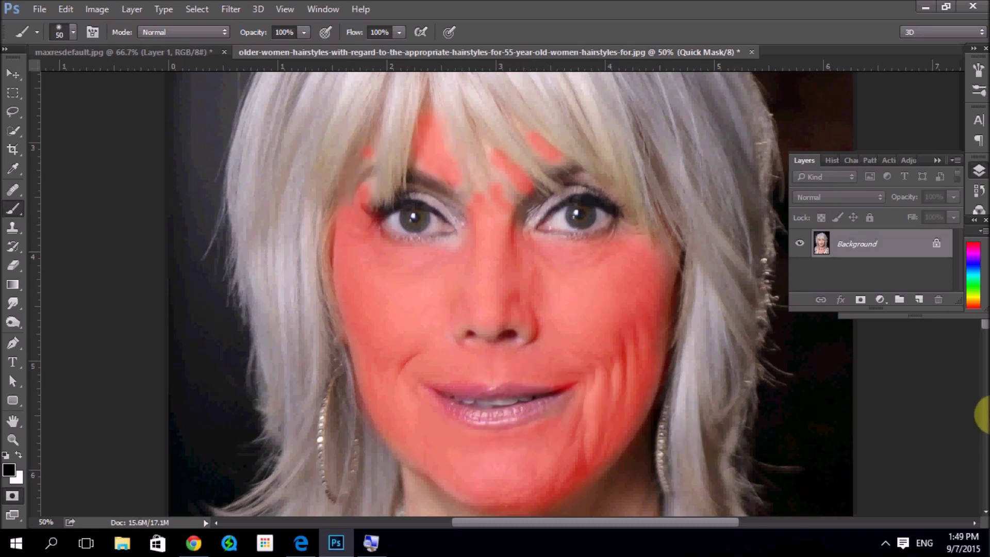
- Mask the neck, the chest below the necklace and the skin beside the bead strand
left_click_drag(982, 330, 983, 356)
mouse_move(441, 327)
left_mouse_down()
mouse_move(579, 327)
mouse_move(552, 409)
mouse_move(435, 321)
mouse_move(496, 422)
mouse_move(475, 393)
mouse_move(548, 387)
mouse_move(590, 316)
mouse_move(504, 428)
left_mouse_up()
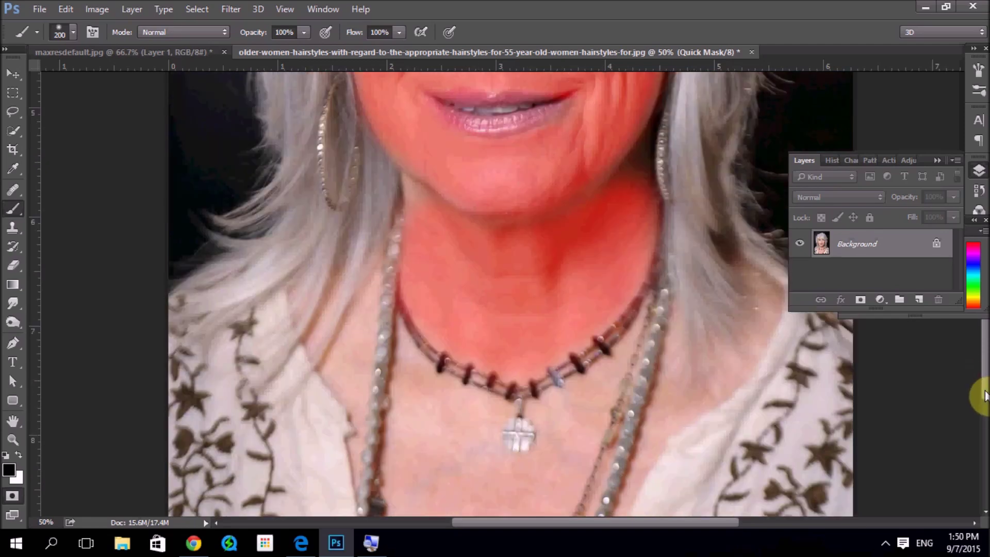
left_click_drag(984, 361, 983, 388)
key("bracketleft")
key("bracketleft")
key("bracketleft")
mouse_move(405, 240)
left_mouse_down()
mouse_move(404, 425)
mouse_move(473, 270)
mouse_move(480, 281)
mouse_move(431, 447)
mouse_move(524, 330)
mouse_move(537, 380)
mouse_move(561, 297)
mouse_move(612, 221)
mouse_move(663, 270)
mouse_move(647, 305)
mouse_move(666, 247)
left_mouse_up()
key("bracketleft")
key("bracketleft")
key("bracketleft")
mouse_move(381, 179)
left_mouse_down()
mouse_move(354, 193)
mouse_move(354, 305)
left_mouse_up()
key("ctrl+minus")
key("ctrl+minus")
key("ctrl+minus")
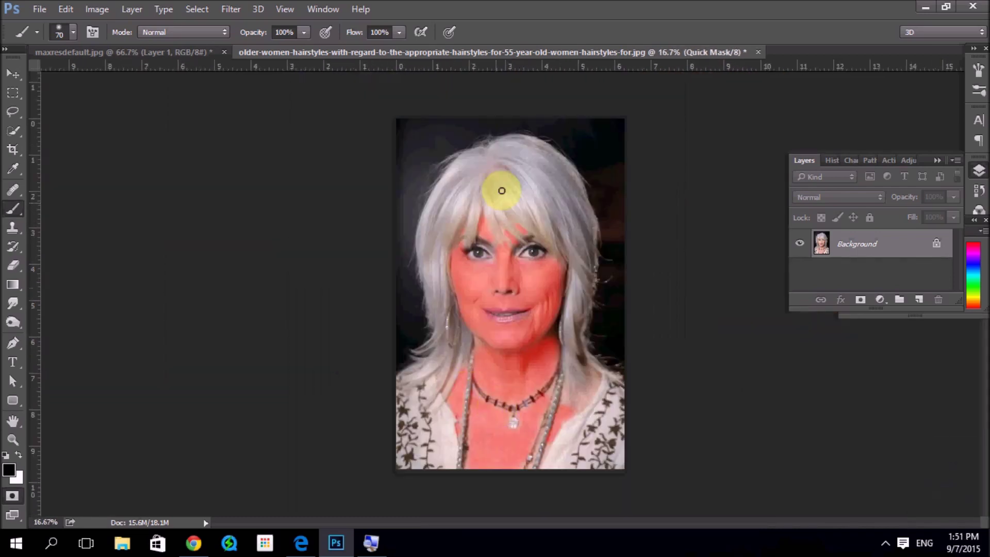
key("ctrl+plus")
key("ctrl+plus")
key("ctrl+plus")
key("ctrl+plus")
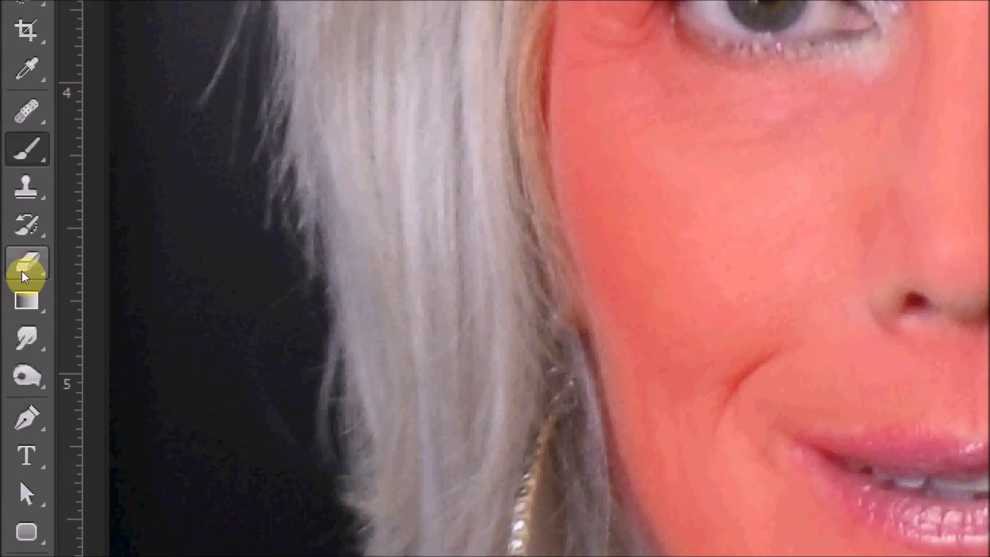
- Set the Eraser to 97% opacity, then make the brush smaller at 41% opacity
left_click(22, 271)
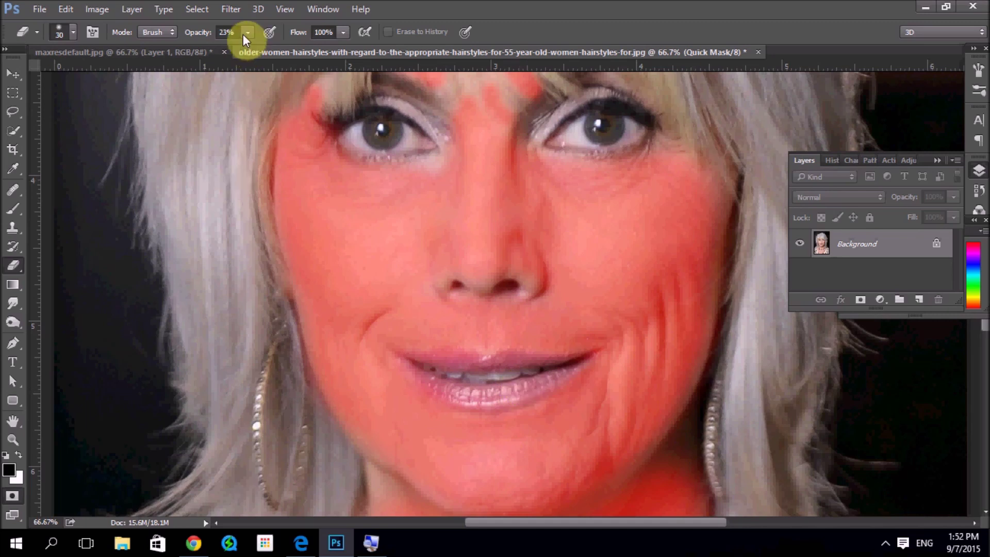
left_click_drag(244, 33, 265, 46)
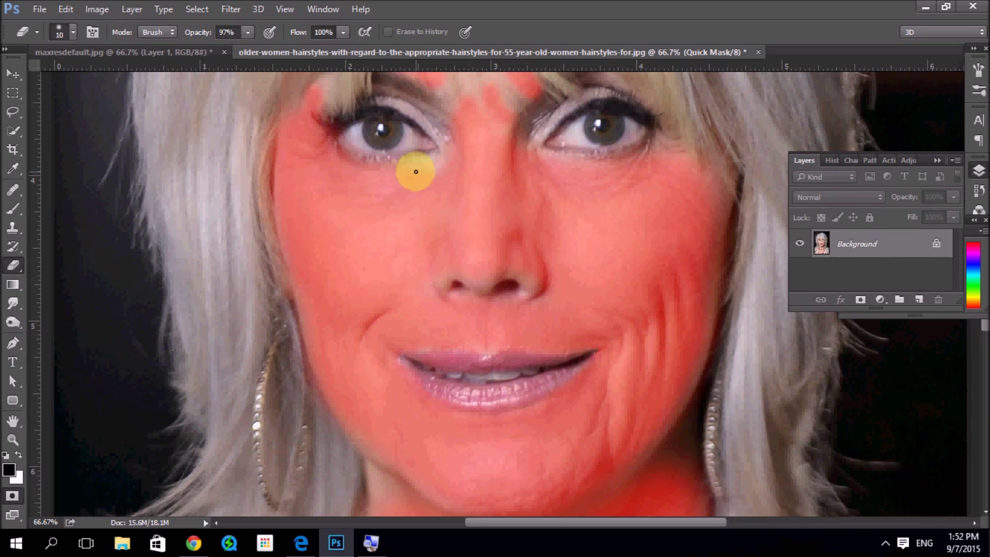
left_click(13, 209)
key("bracketleft")
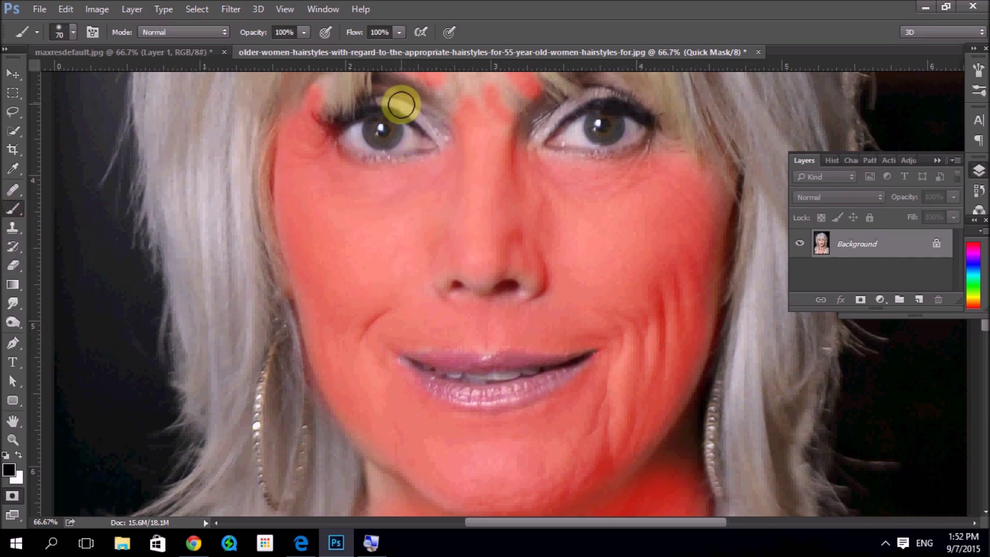
left_click(261, 52)
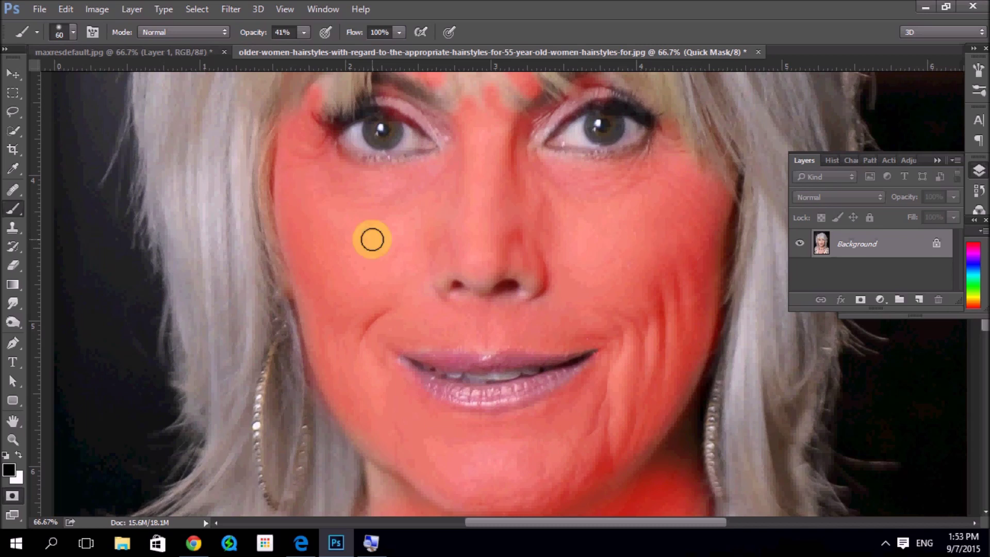
- Erase the quick mask around the nostrils and convert the mask to a selection
key("e")
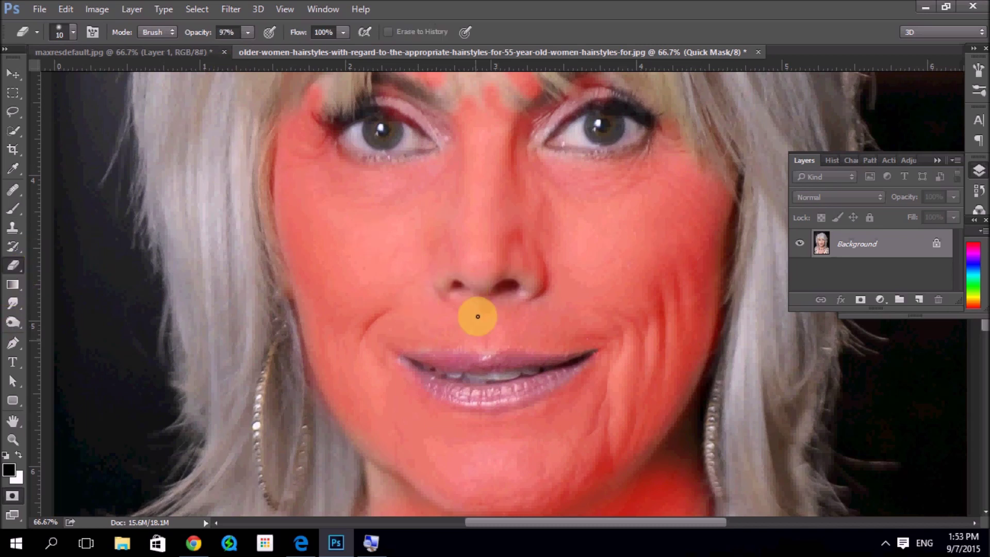
key("bracketright")
key("bracketright")
key("bracketright")
mouse_move(456, 288)
left_mouse_down()
mouse_move(508, 284)
mouse_move(482, 309)
left_mouse_up()
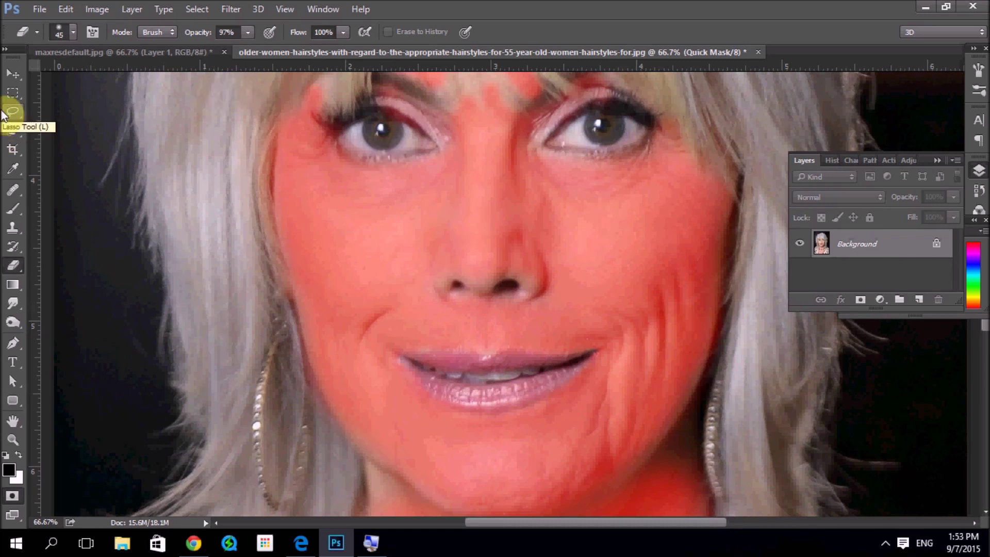
key("q")
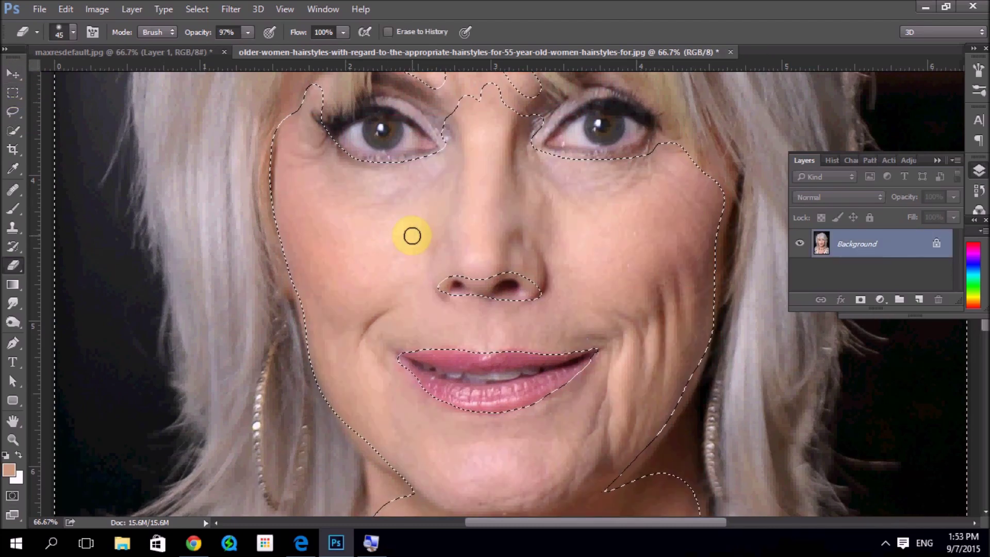
- Zoom out and invert the selection so it covers only the skin
key("ctrl+d")
key("ctrl+minus")
key("ctrl+minus")
key("ctrl+shift+d")
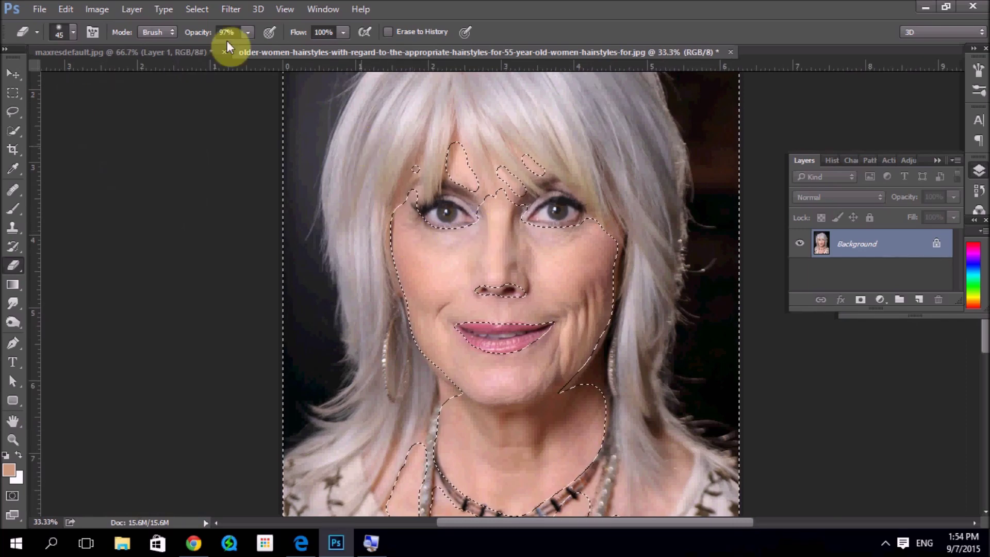
left_click(193, 10)
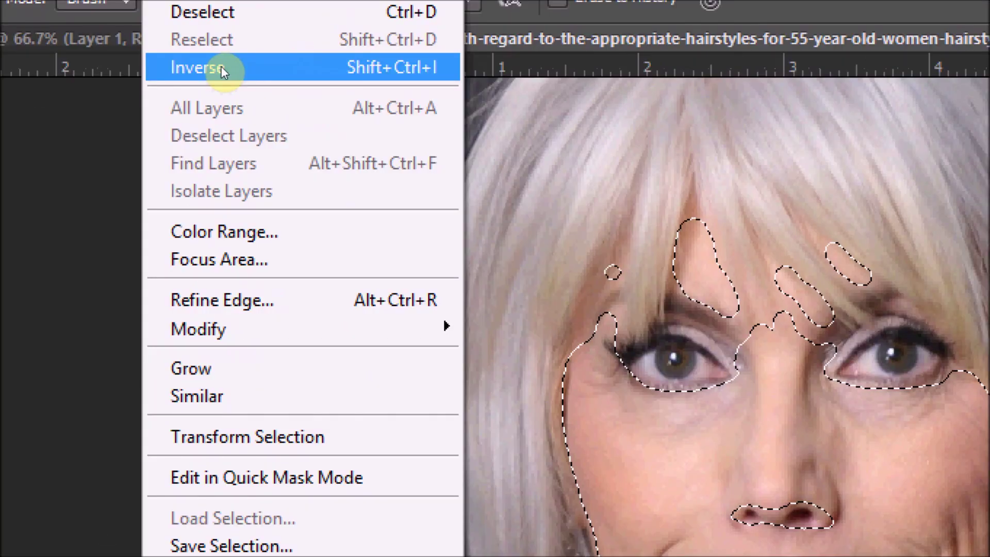
left_click(221, 67)
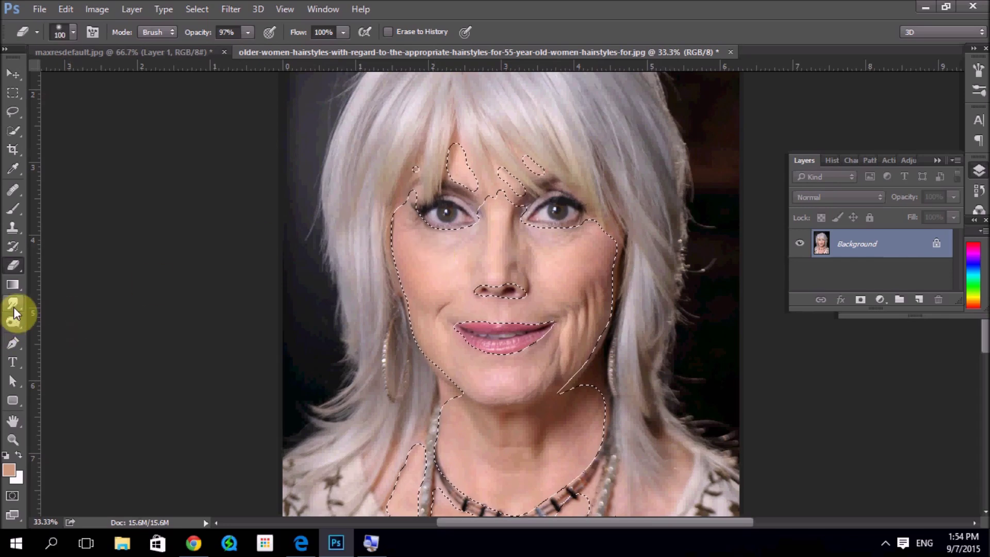
- Choose the Smudge Tool from the Blur tool flyout
left_click(13, 308)
left_click(57, 327)
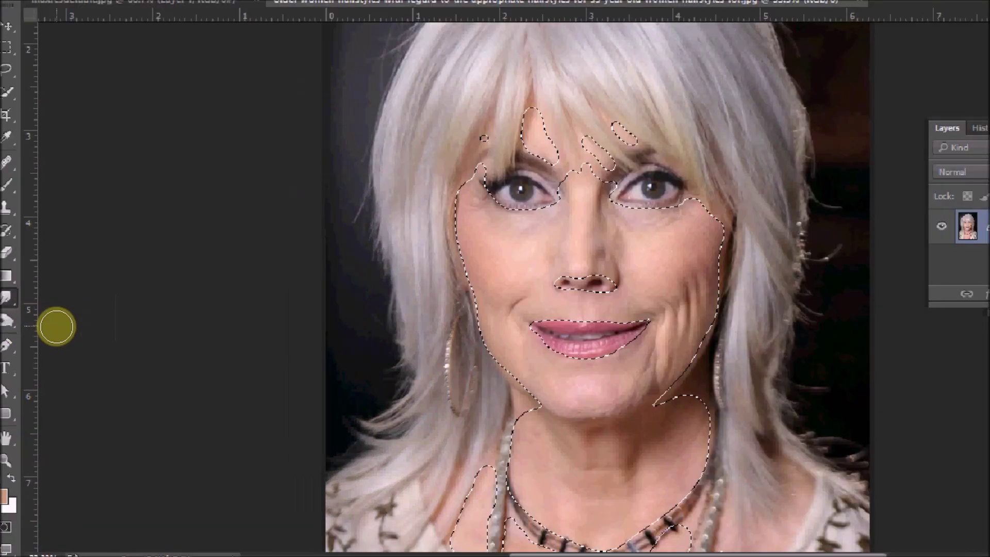
left_click(18, 304)
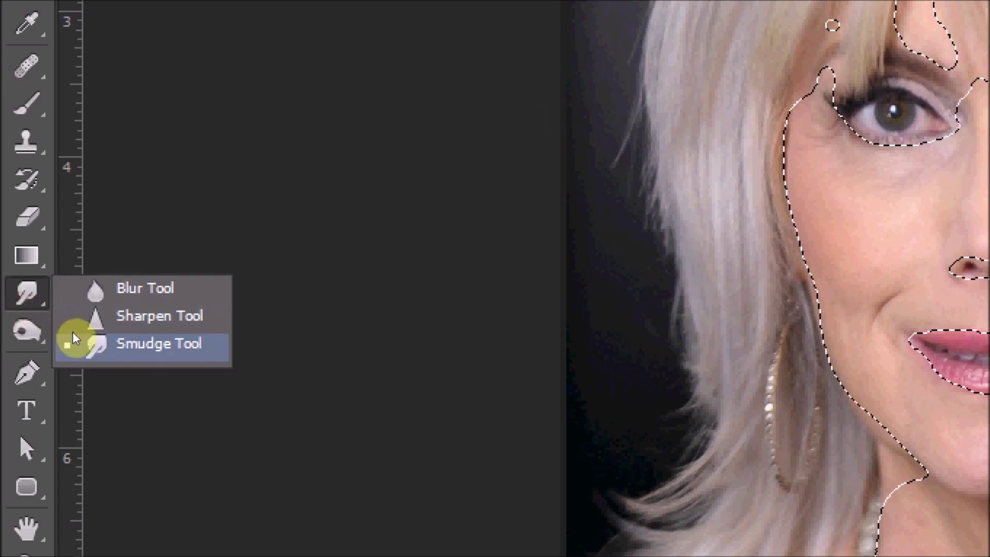
left_click(89, 330)
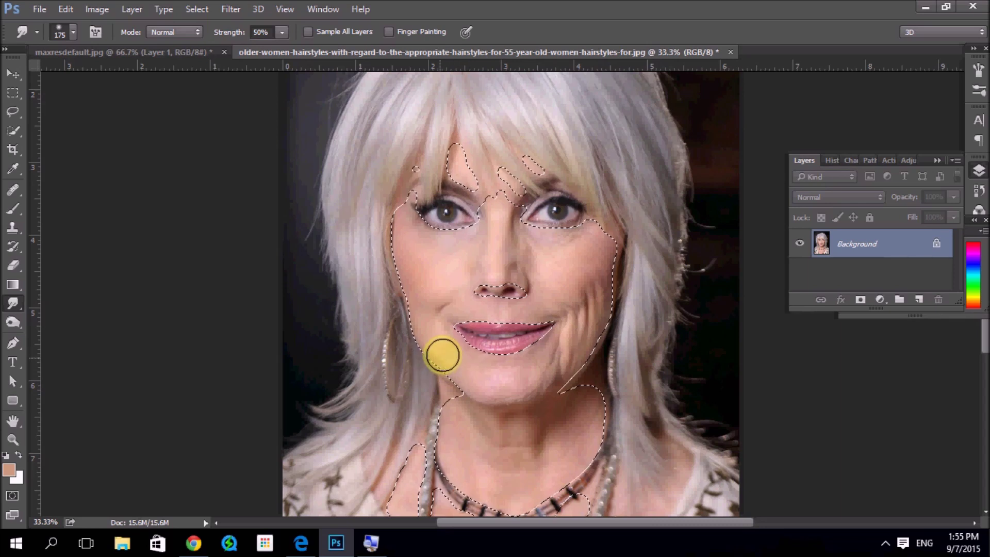
- Smudge the left jawline, the right cheek up to the cheekbone, and between the eyes
mouse_move(425, 368)
left_mouse_down()
mouse_move(512, 387)
mouse_move(495, 389)
mouse_move(534, 373)
mouse_move(544, 380)
mouse_move(503, 384)
mouse_move(552, 381)
mouse_move(577, 330)
left_mouse_up()
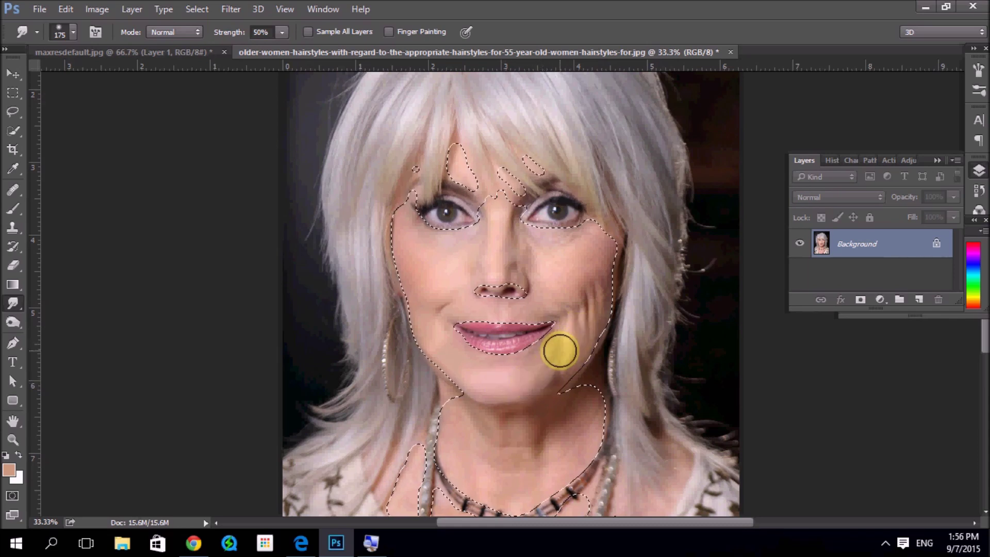
mouse_move(543, 361)
left_mouse_down()
mouse_move(577, 316)
mouse_move(583, 283)
mouse_move(578, 310)
left_mouse_up()
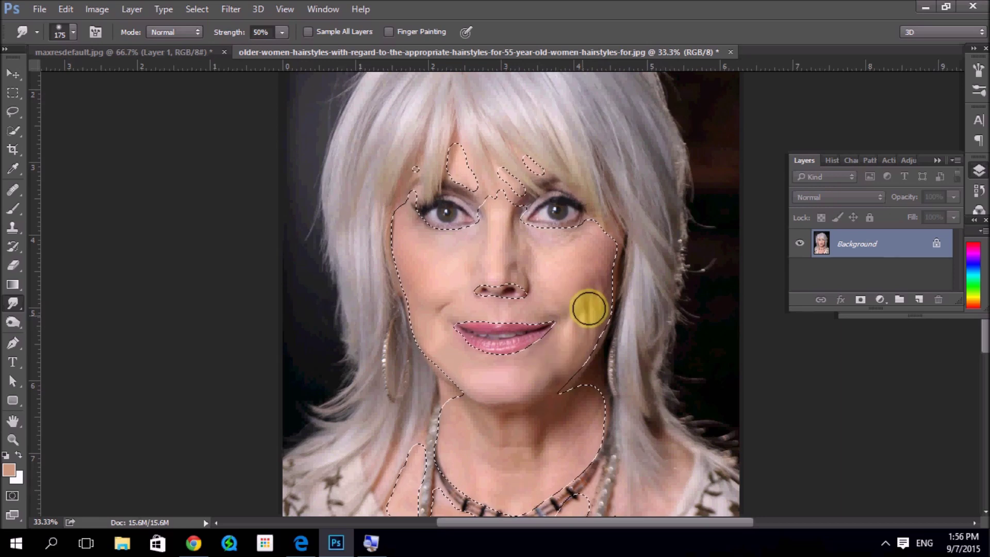
left_click_drag(578, 335, 583, 264)
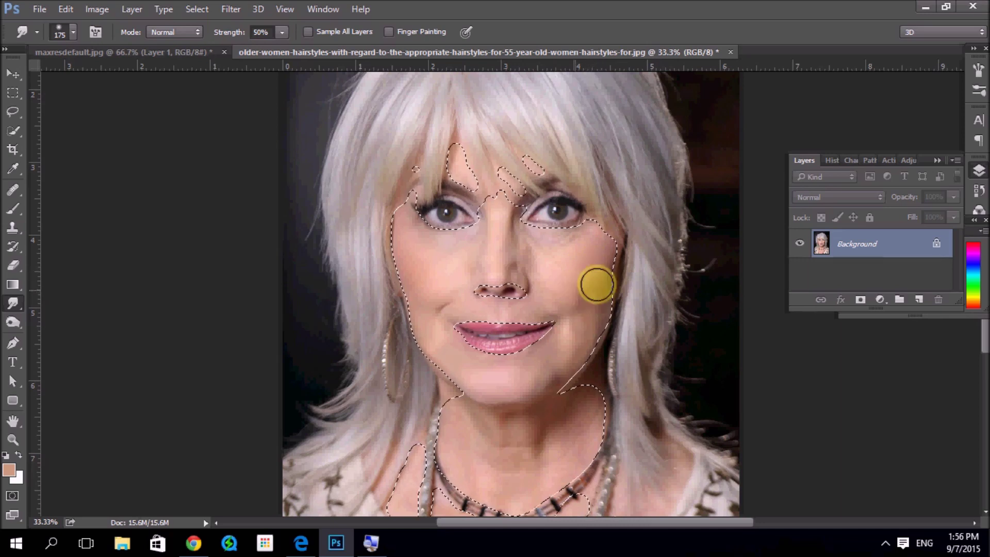
mouse_move(589, 295)
left_mouse_down()
mouse_move(581, 335)
mouse_move(560, 345)
mouse_move(567, 250)
mouse_move(526, 237)
left_mouse_up()
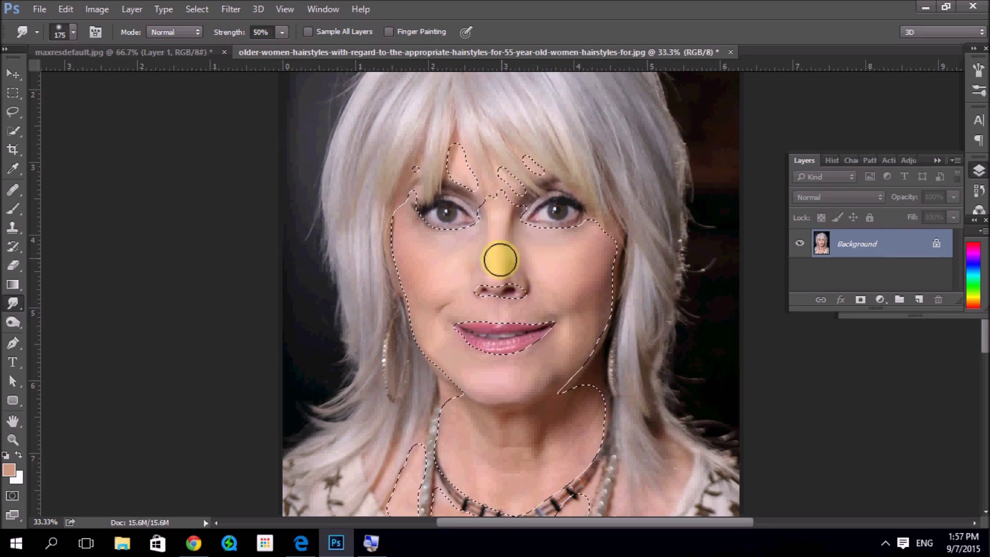
left_click_drag(481, 256, 491, 227)
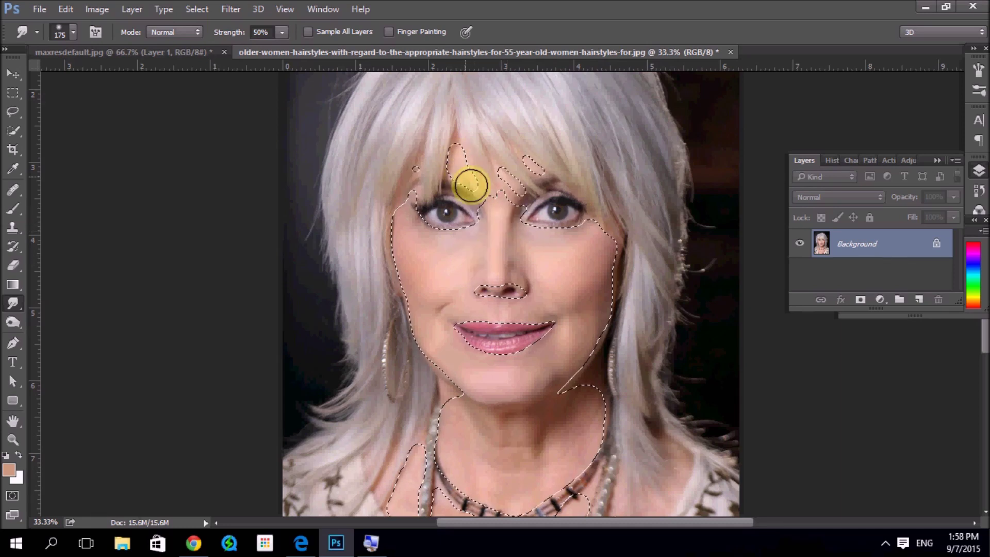
- Smudge both cheeks and the skin near the mouth corners
left_click_drag(414, 285, 432, 308)
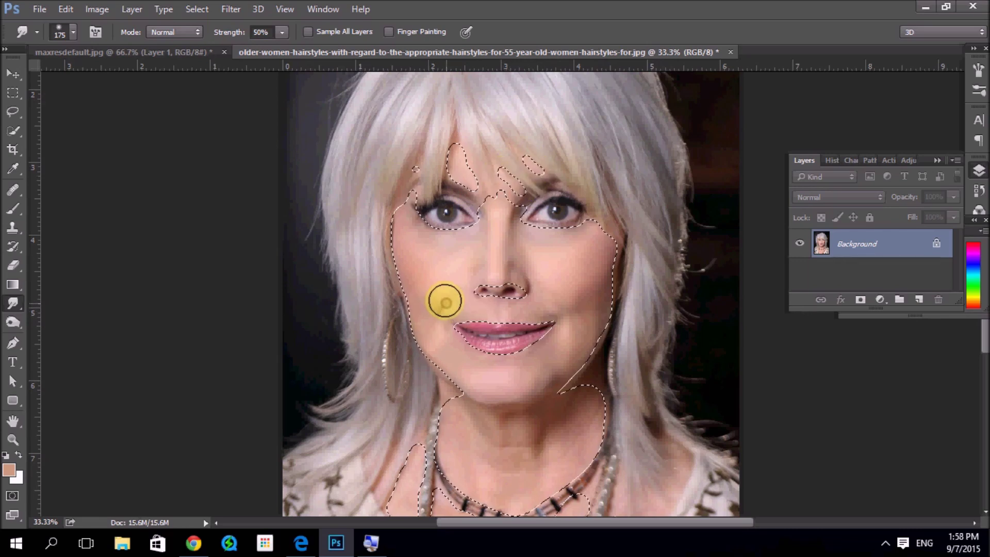
left_click_drag(579, 318, 584, 326)
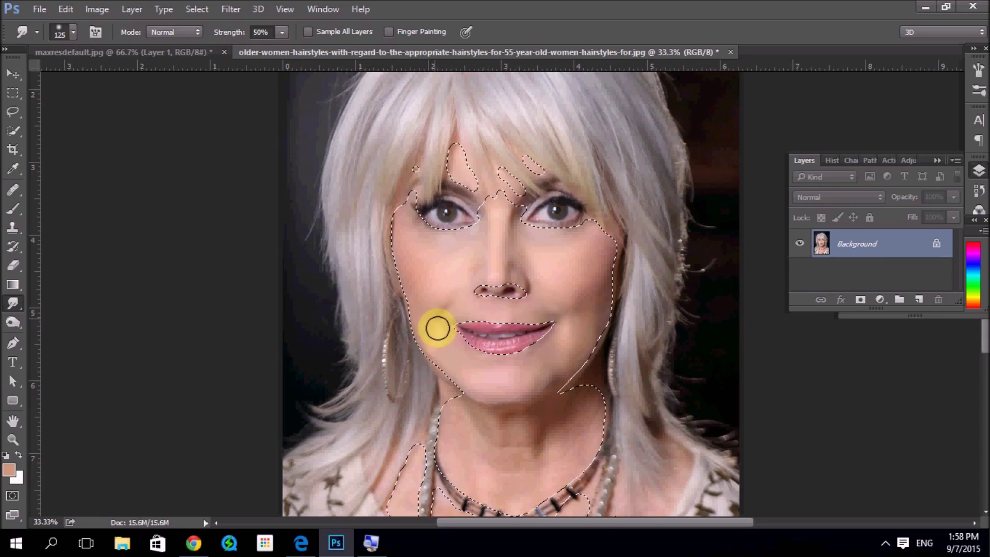
left_click_drag(434, 315, 437, 331)
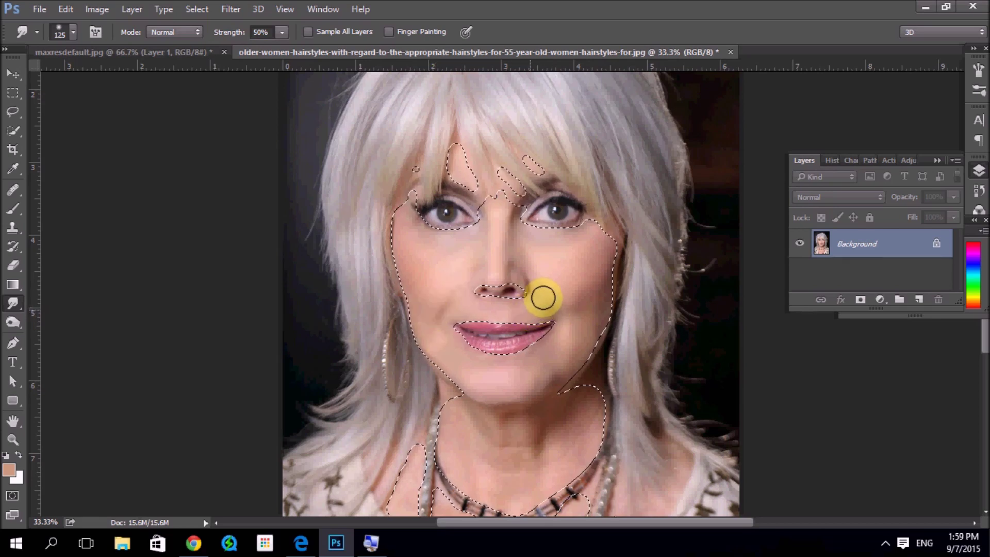
left_click_drag(562, 274, 552, 284)
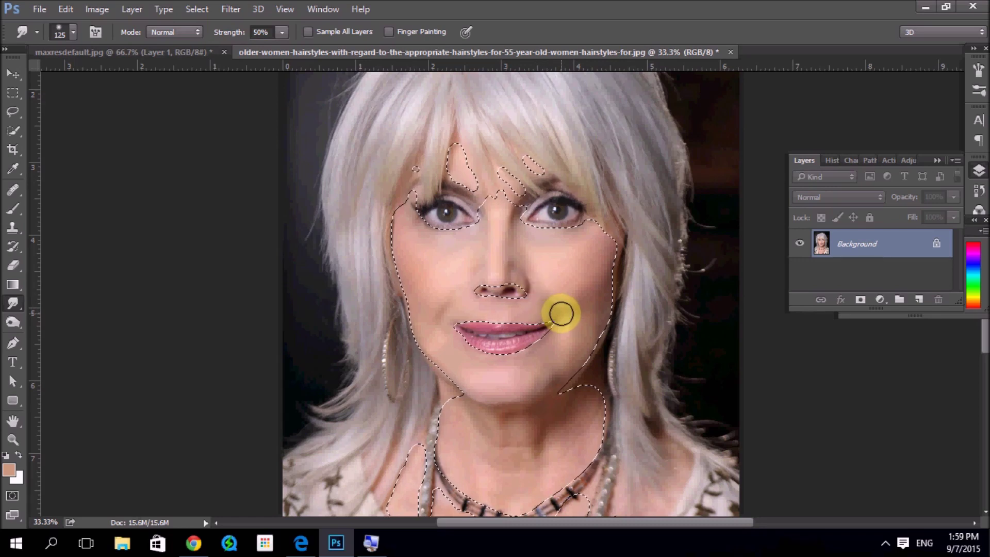
mouse_move(559, 313)
left_mouse_down()
mouse_move(581, 287)
mouse_move(581, 298)
mouse_move(568, 298)
mouse_move(573, 323)
left_mouse_up()
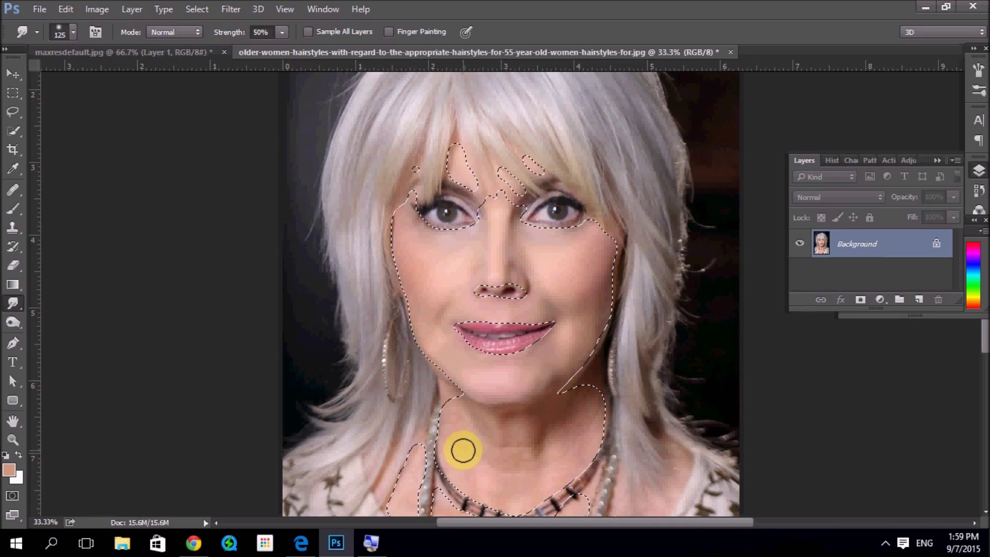
- Smudge the neck skin, doubling the brush size from 125 to 250
mouse_move(503, 455)
left_mouse_down()
mouse_move(517, 451)
mouse_move(517, 467)
mouse_move(539, 436)
mouse_move(542, 462)
left_mouse_up()
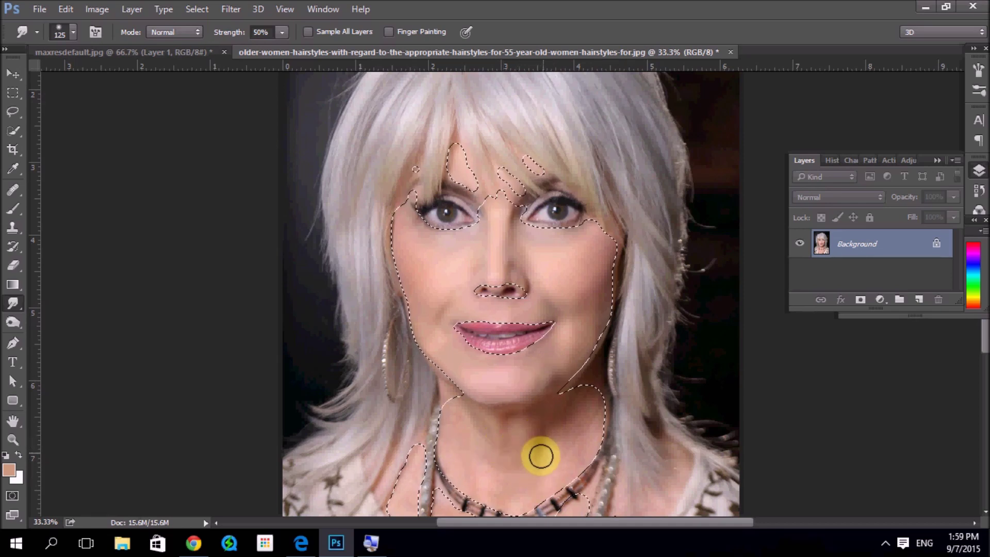
key("bracketright")
key("bracketright")
key("bracketright")
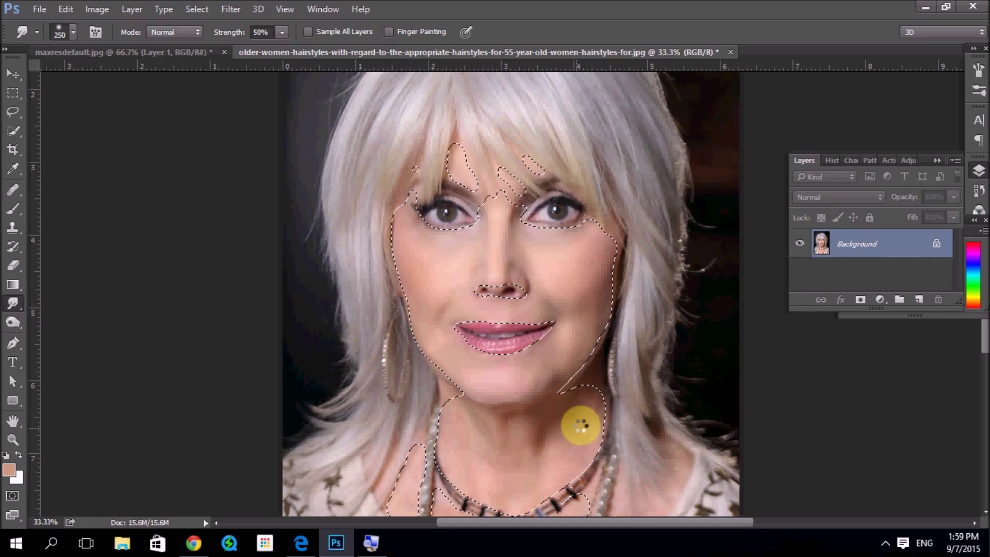
mouse_move(580, 426)
left_mouse_down()
mouse_move(586, 402)
mouse_move(563, 460)
mouse_move(582, 415)
mouse_move(590, 435)
left_mouse_up()
left_click_drag(443, 432, 447, 443)
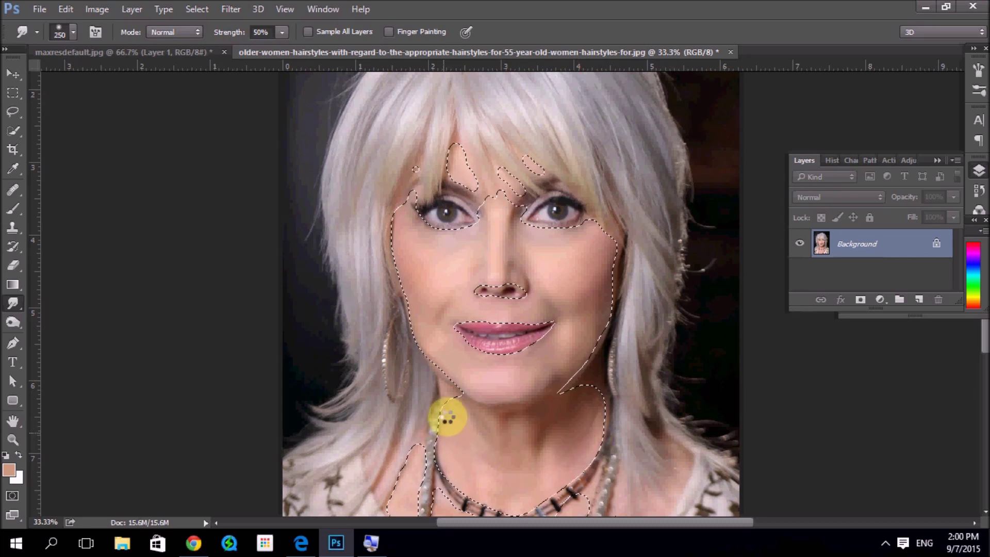
mouse_move(446, 415)
left_mouse_down()
mouse_move(490, 468)
mouse_move(476, 473)
mouse_move(531, 479)
mouse_move(555, 460)
mouse_move(500, 461)
mouse_move(564, 455)
left_mouse_up()
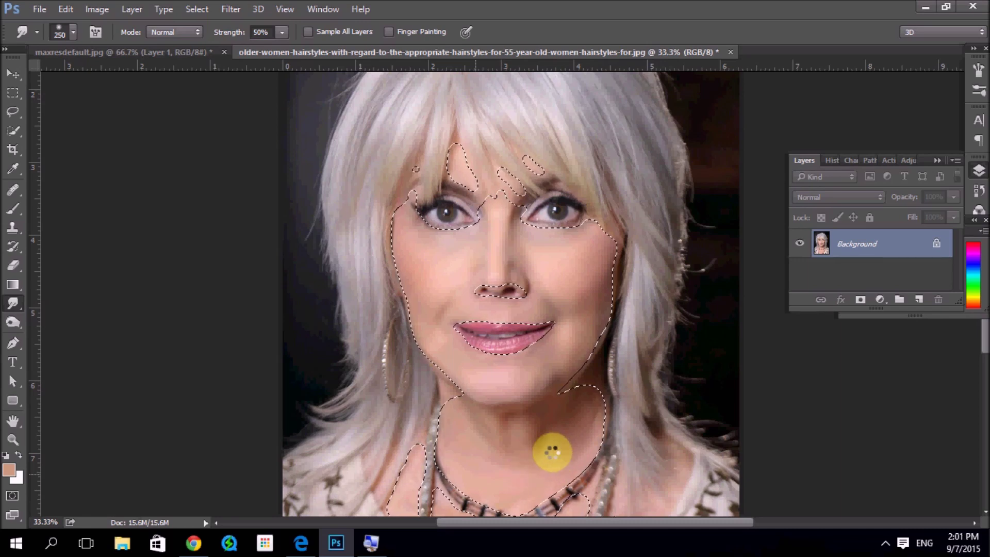
mouse_move(552, 453)
left_mouse_down()
mouse_move(522, 449)
mouse_move(563, 442)
mouse_move(550, 449)
mouse_move(577, 417)
left_mouse_up()
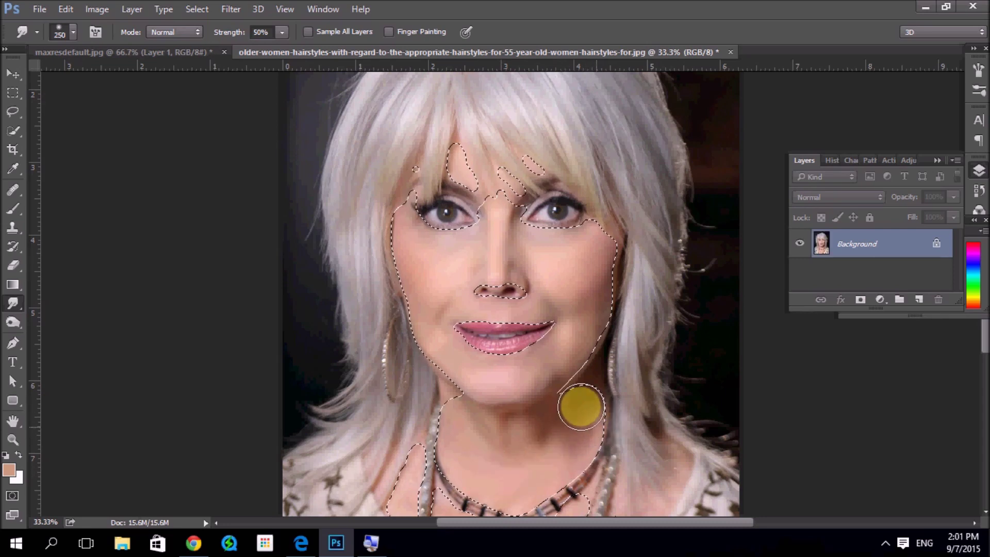
scroll(977, 510, "down", 2)
- Smudge the lower neck skin, then scroll back up and deselect
scroll(618, 438, "down", 5)
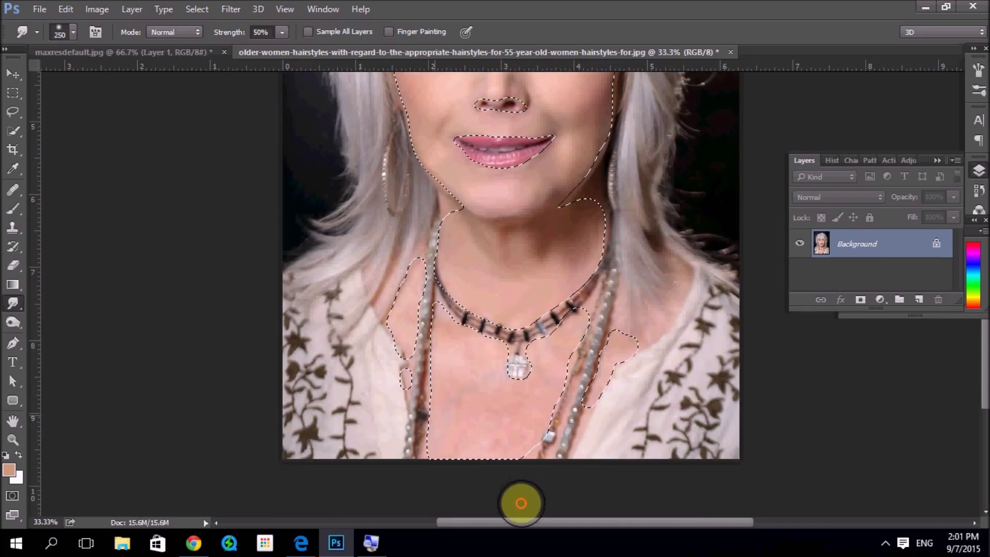
mouse_move(453, 400)
left_mouse_down()
mouse_move(455, 371)
mouse_move(525, 371)
left_mouse_up()
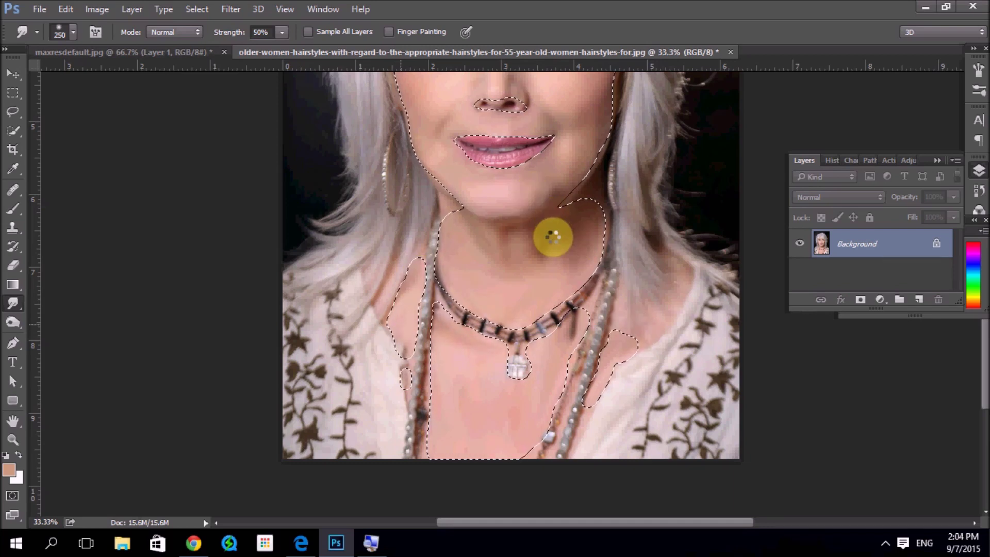
scroll(553, 234, "up", 1)
scroll(552, 206, "up", 1)
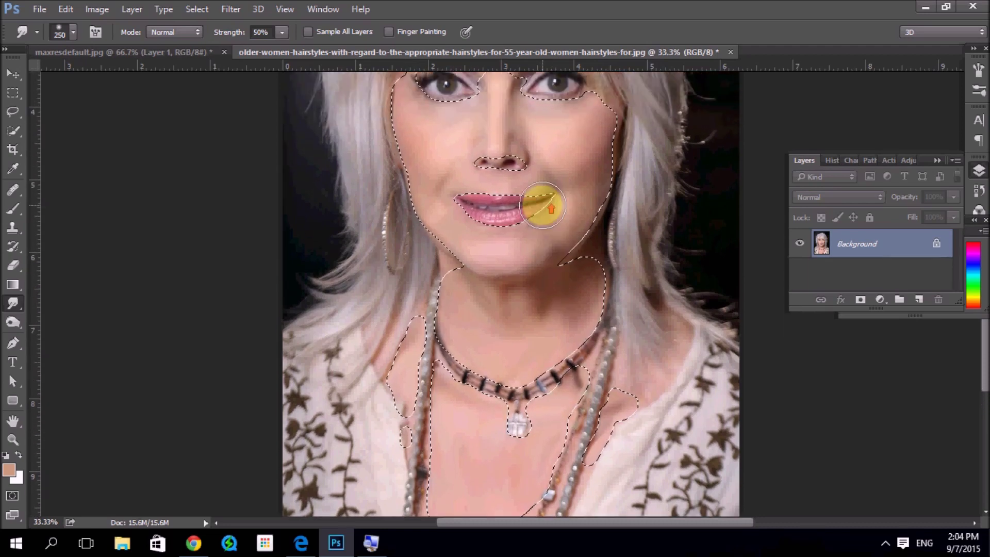
scroll(546, 206, "up", 3)
scroll(543, 206, "up", 2)
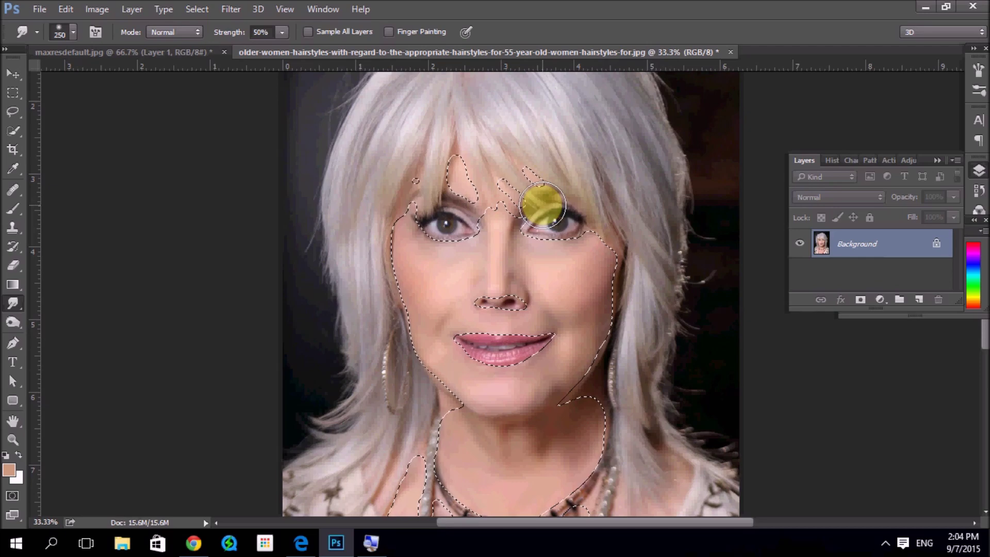
key("ctrl+d")
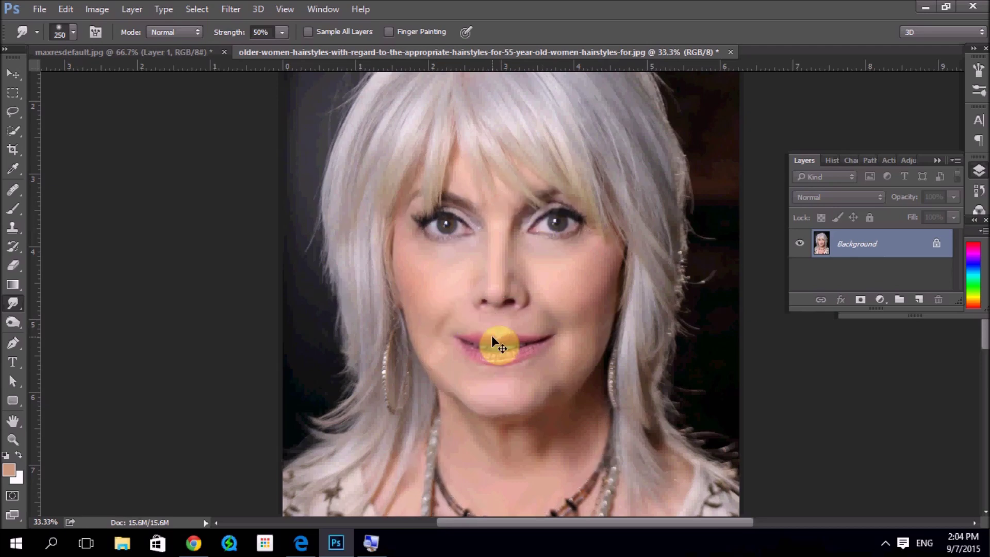
scroll(491, 336, "up", 2)
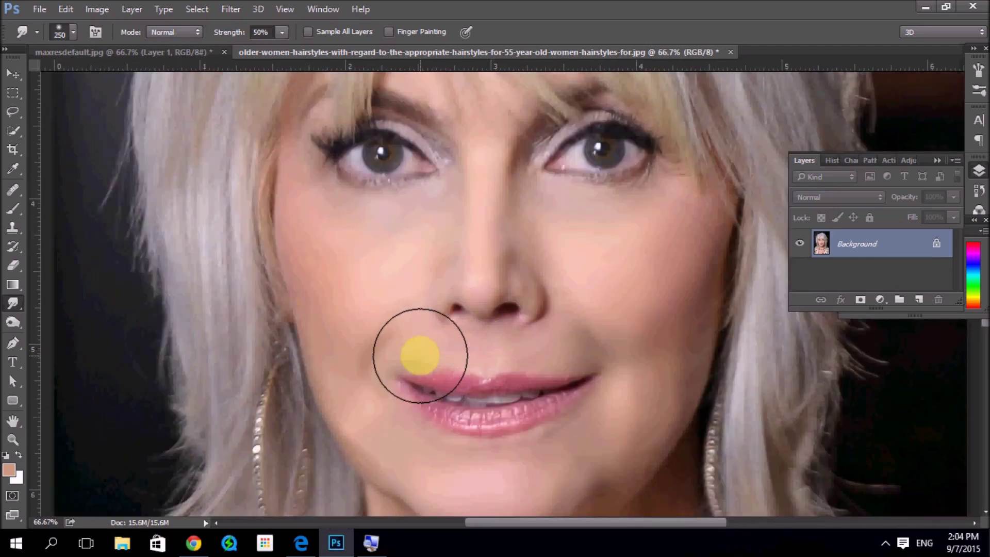
key("p")
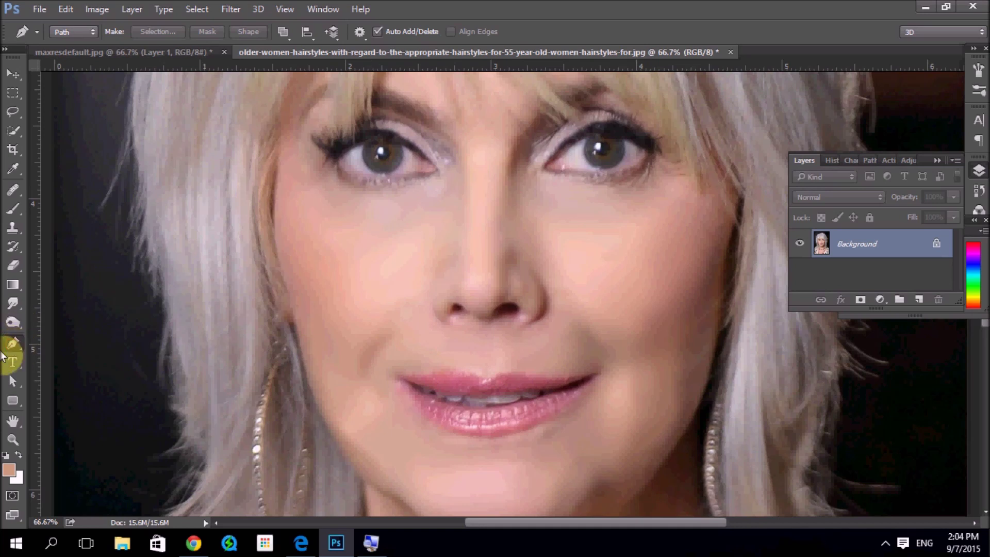
- Trace a Pen path along the upper lip from corner to corner
left_click(399, 376)
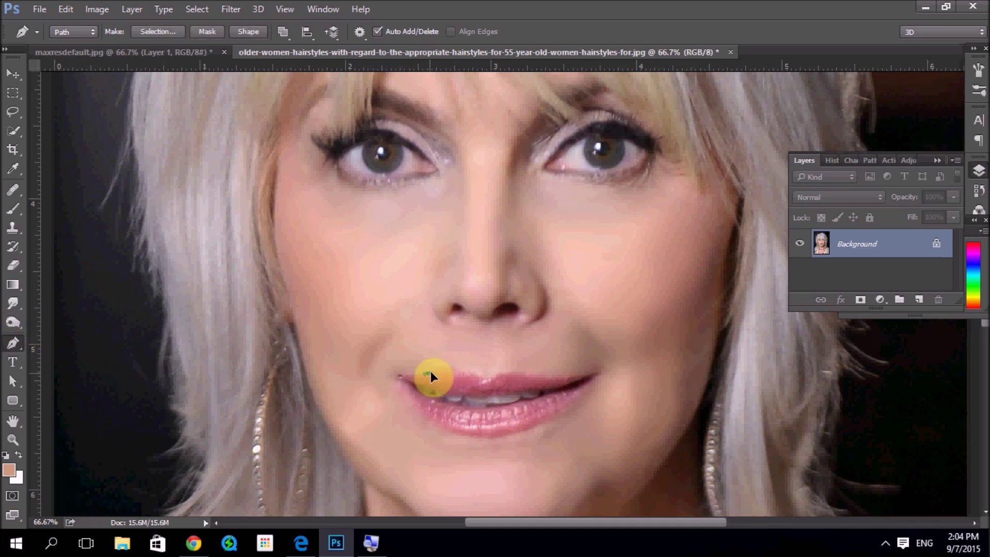
left_click_drag(427, 373, 443, 368)
left_click(488, 375)
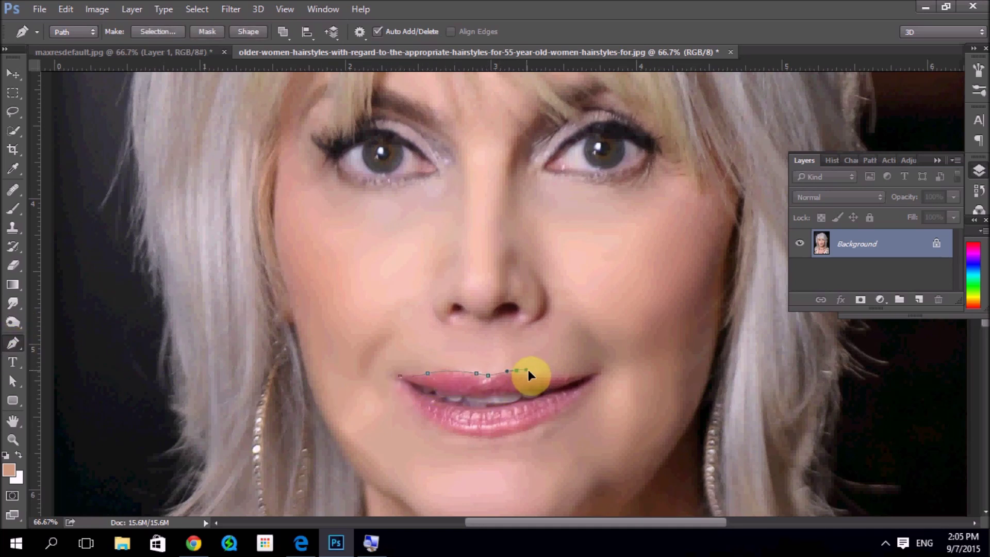
left_click_drag(525, 369, 532, 373)
left_click(599, 372)
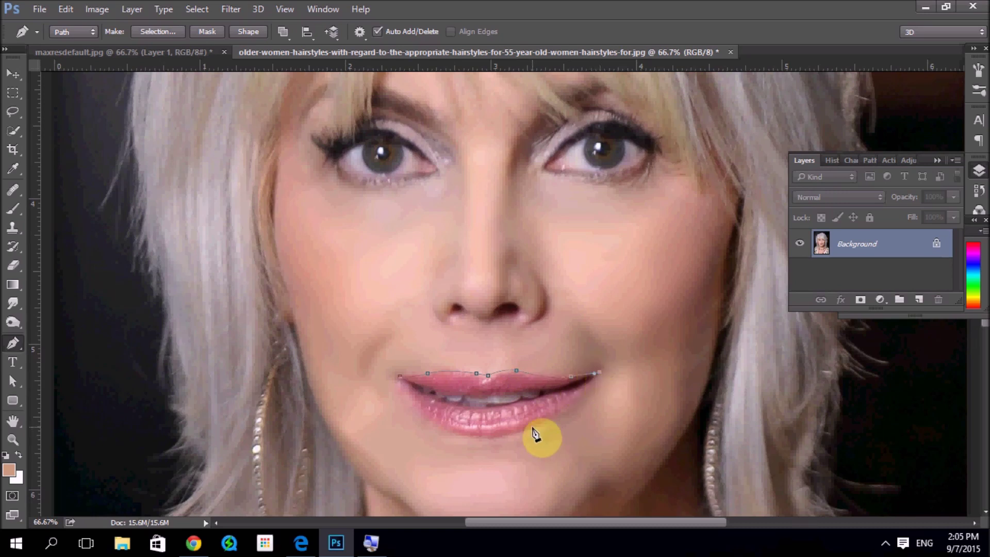
- Close the path along the lower lip, make it a selection and copy it to a new layer
left_click(491, 439)
left_click_drag(427, 418, 398, 392)
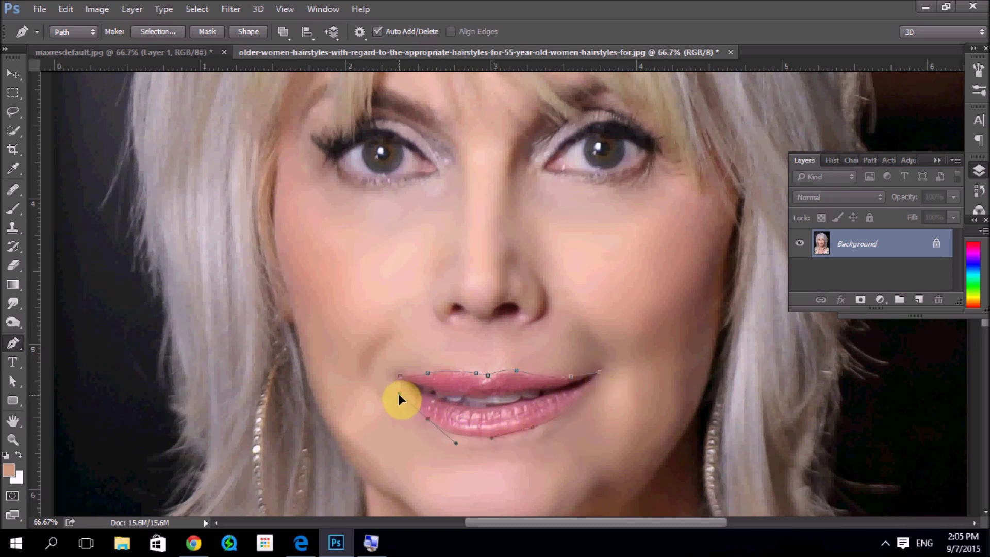
left_click(398, 382)
key("ctrl+Return")
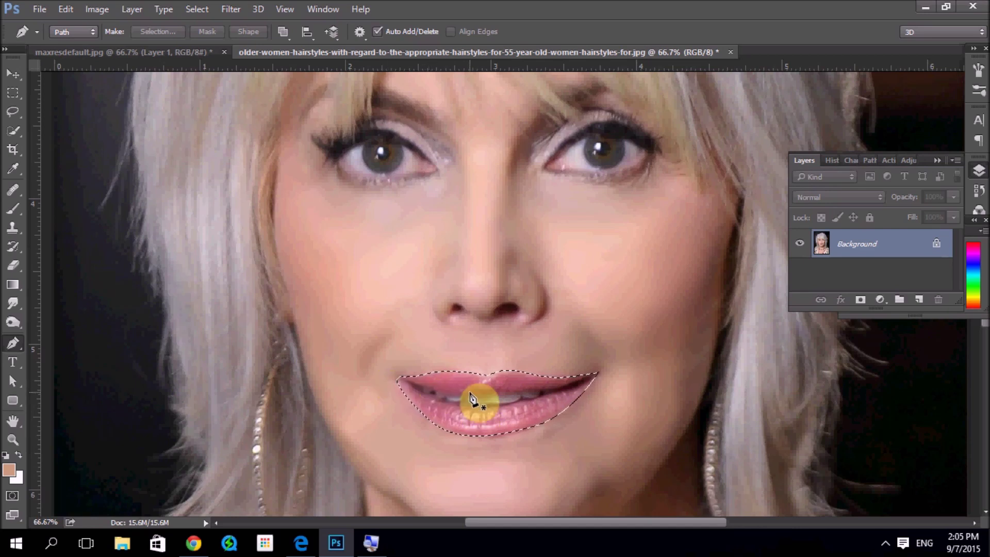
key("ctrl+j")
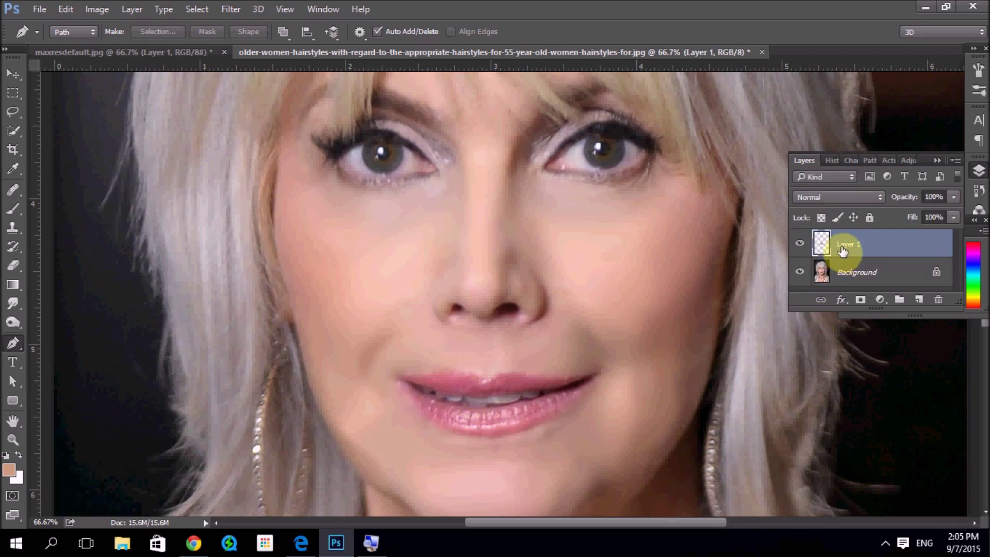
- Toggle the background layer's visibility to check the lips, then zoom to 100%
left_click(798, 273)
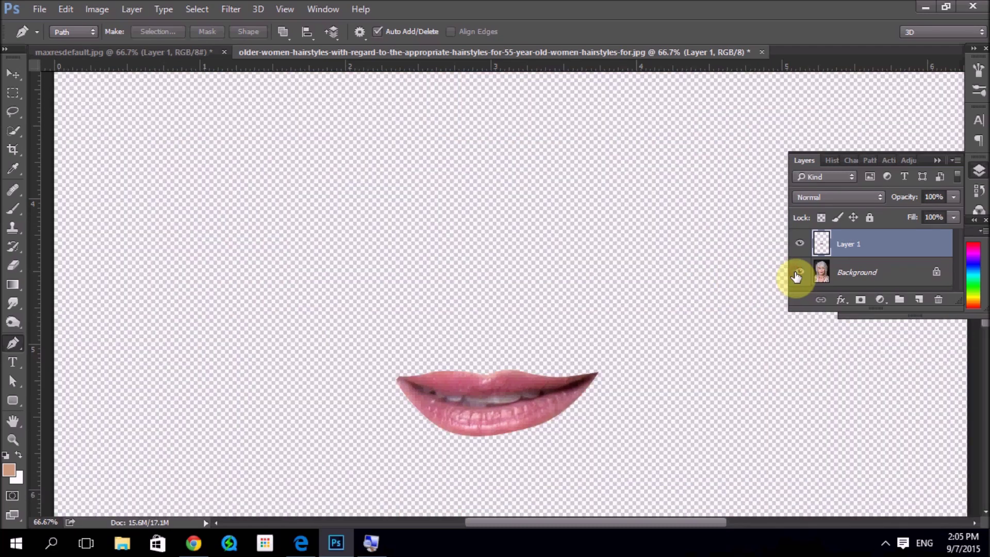
left_click(798, 273)
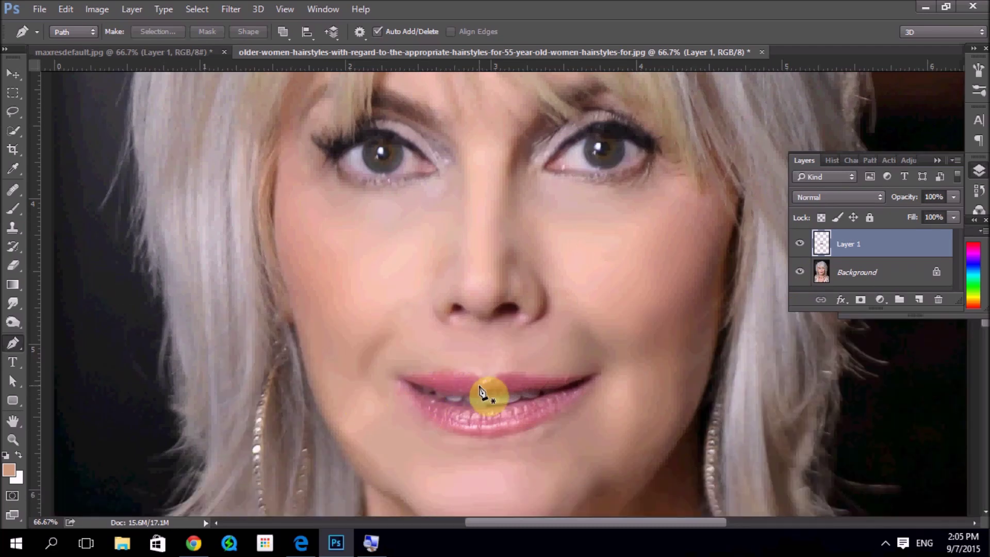
key("ctrl+plus")
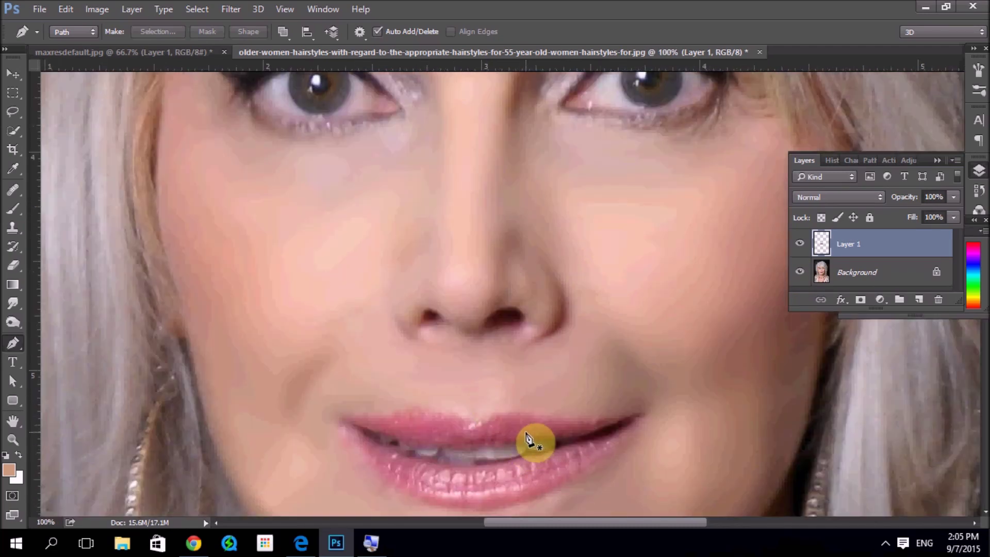
- Load Layer 1 Transparency as a new selection
left_click(200, 10)
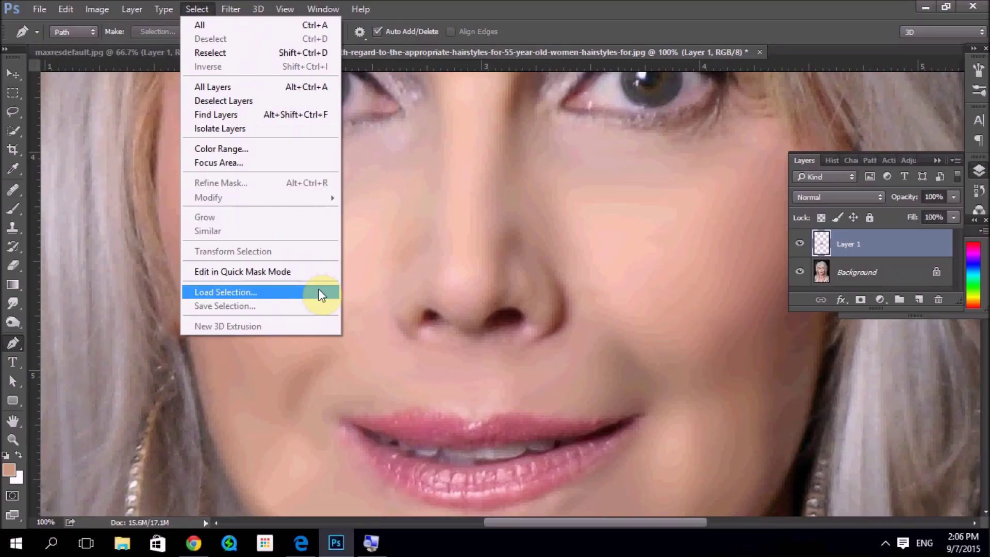
left_click(320, 293)
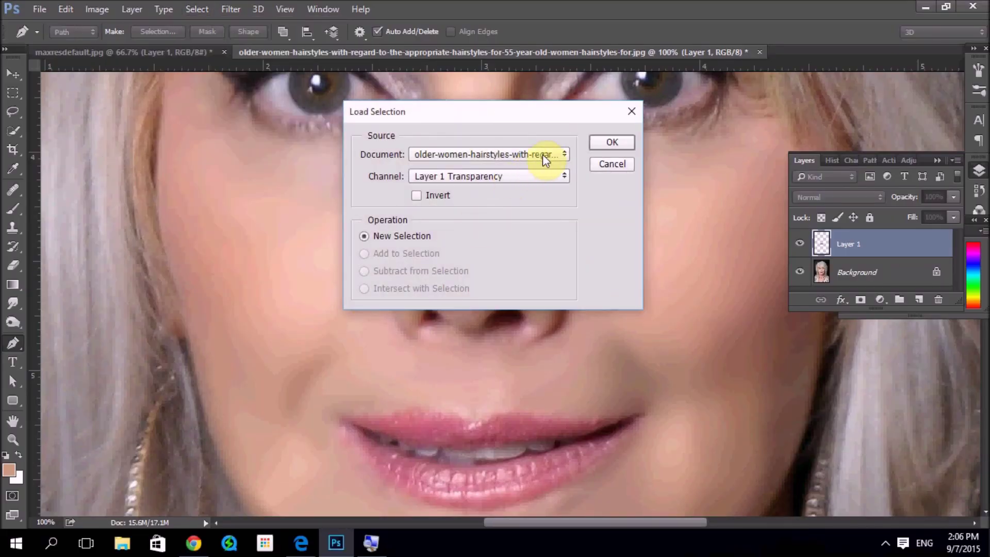
left_click(611, 142)
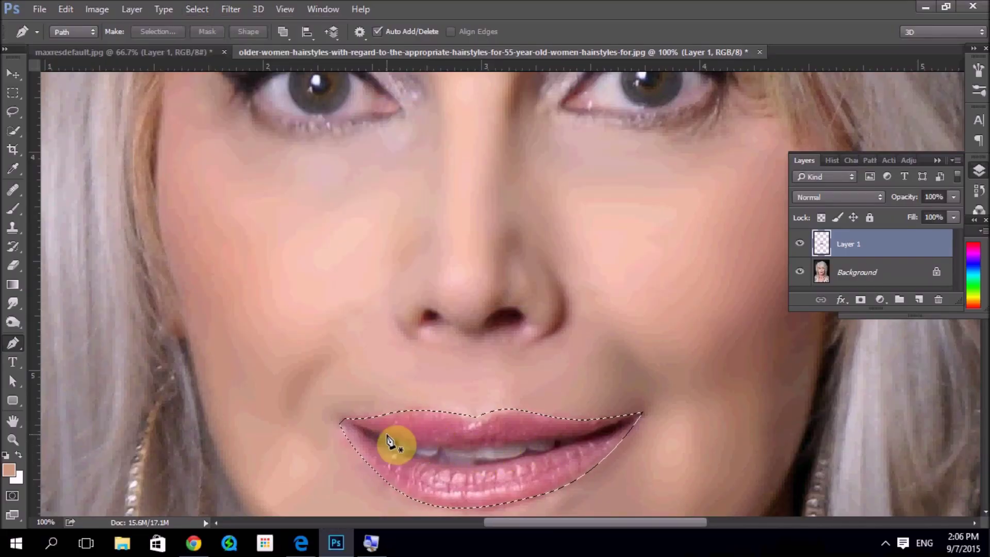
- Zoom in to 200% on the lips and undo the stray path point above the lip
key("ctrl+plus")
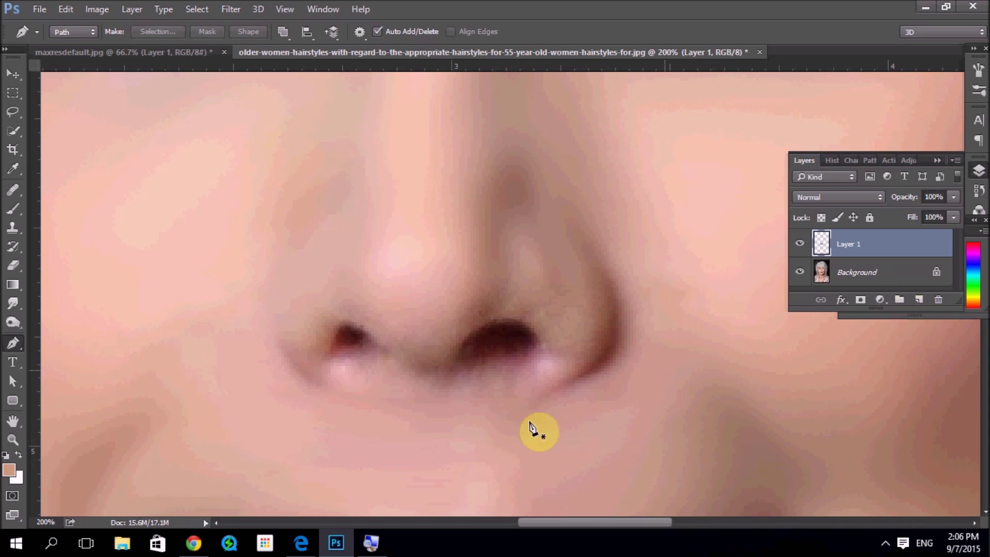
scroll(474, 469, "down", 2)
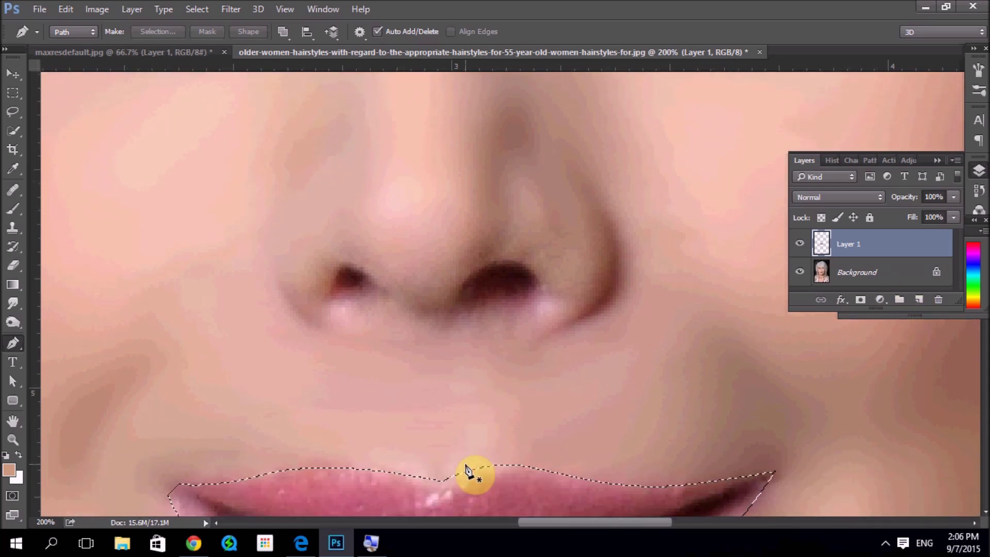
left_click(455, 412)
scroll(455, 408, "up", 1)
scroll(455, 405, "down", 4)
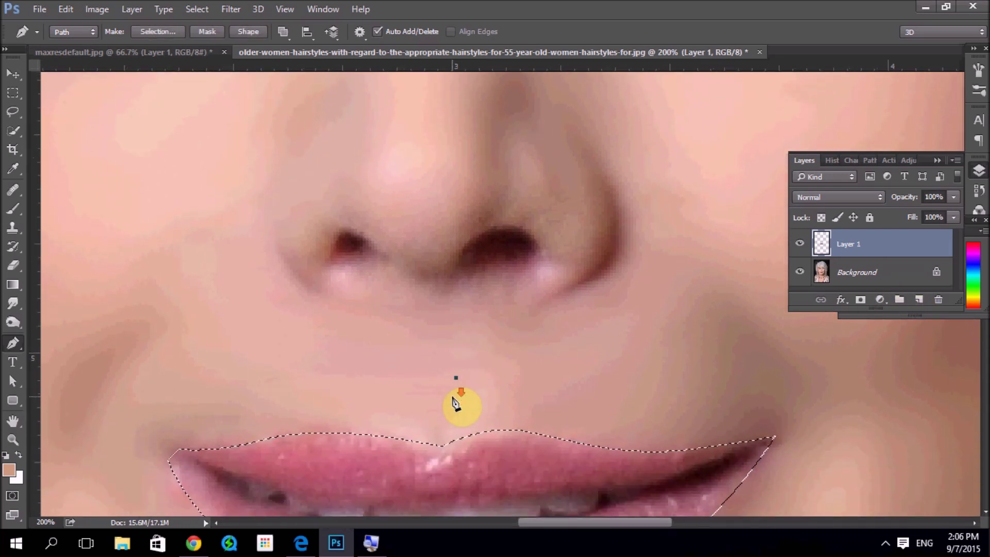
scroll(454, 403, "down", 1)
key("ctrl+z")
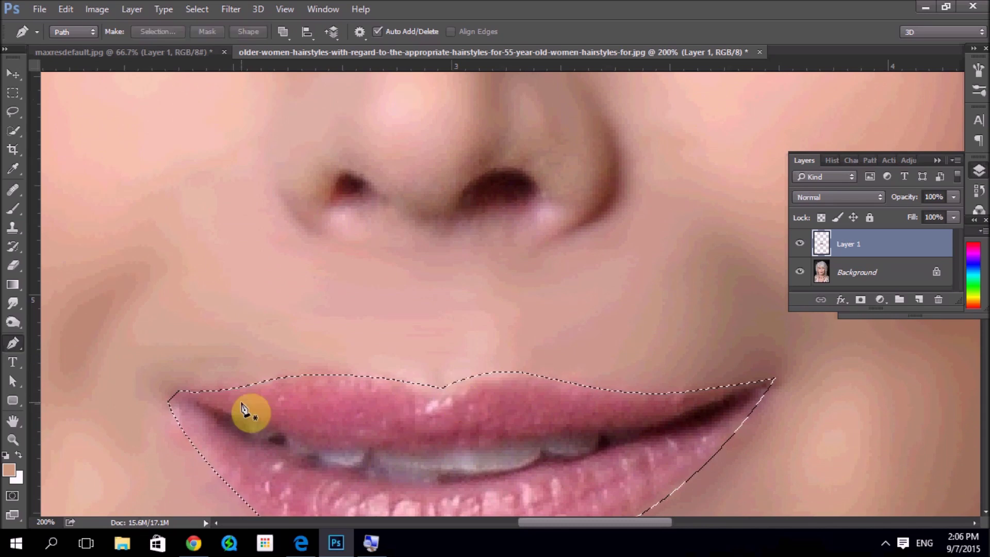
- Paint a soft pink tint along the upper lip with the Brush at 26% opacity, size 40
left_click(14, 211)
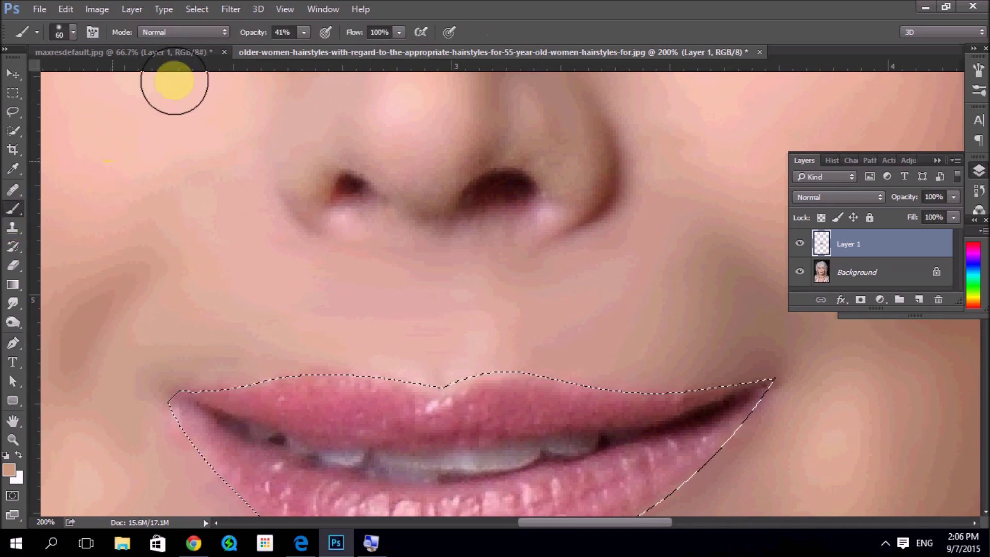
left_click(305, 31)
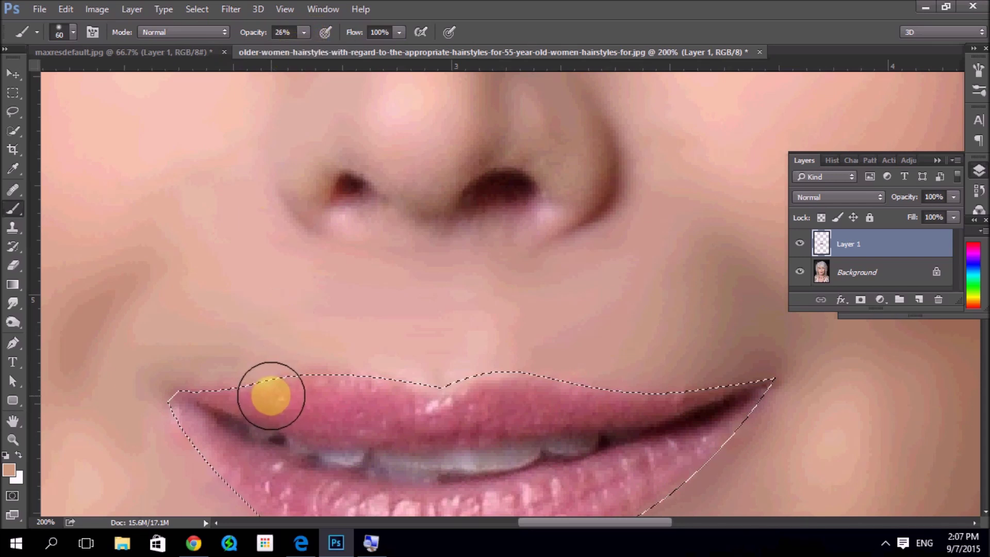
left_click(226, 395, "alt")
key("bracketleft")
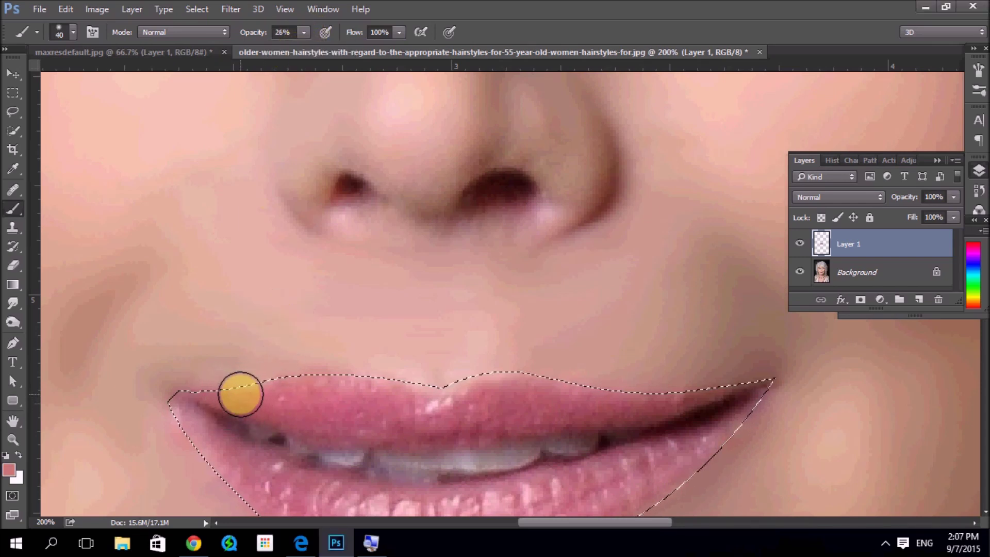
mouse_move(240, 394)
left_mouse_down()
mouse_move(405, 398)
mouse_move(238, 385)
mouse_move(678, 398)
mouse_move(710, 394)
mouse_move(663, 397)
mouse_move(731, 377)
mouse_move(444, 372)
mouse_move(301, 404)
mouse_move(248, 436)
mouse_move(265, 480)
left_mouse_up()
- Sample a darker lip colour and paint it over the upper lip
scroll(790, 380, "down", 2)
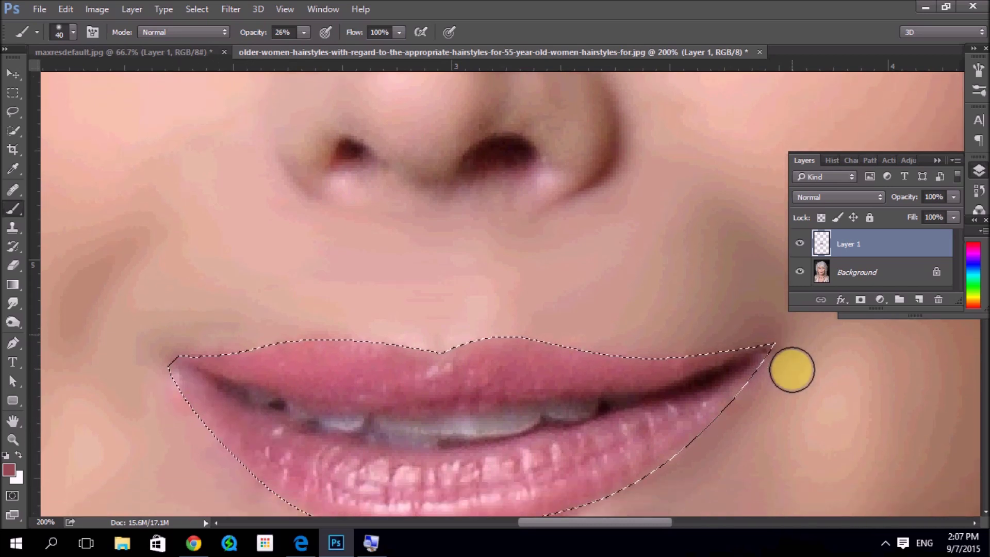
scroll(792, 369, "down", 2)
scroll(792, 370, "down", 1)
mouse_move(250, 360)
left_mouse_down()
mouse_move(331, 393)
mouse_move(579, 394)
mouse_move(378, 442)
mouse_move(714, 331)
left_mouse_up()
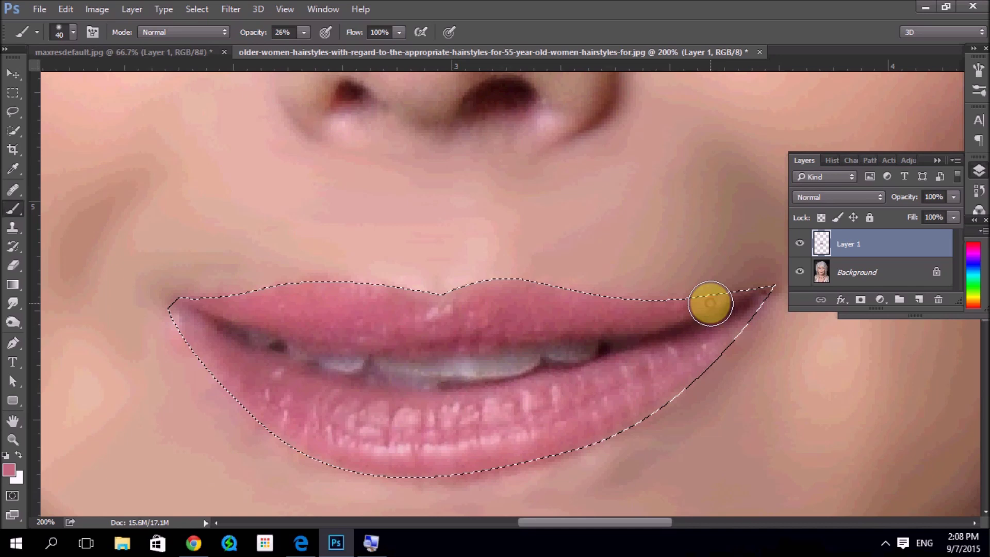
left_click(671, 305, "alt")
mouse_move(669, 303)
left_mouse_down()
mouse_move(691, 290)
mouse_move(411, 304)
mouse_move(200, 302)
mouse_move(181, 331)
mouse_move(444, 462)
mouse_move(514, 455)
mouse_move(458, 460)
mouse_move(668, 376)
left_mouse_up()
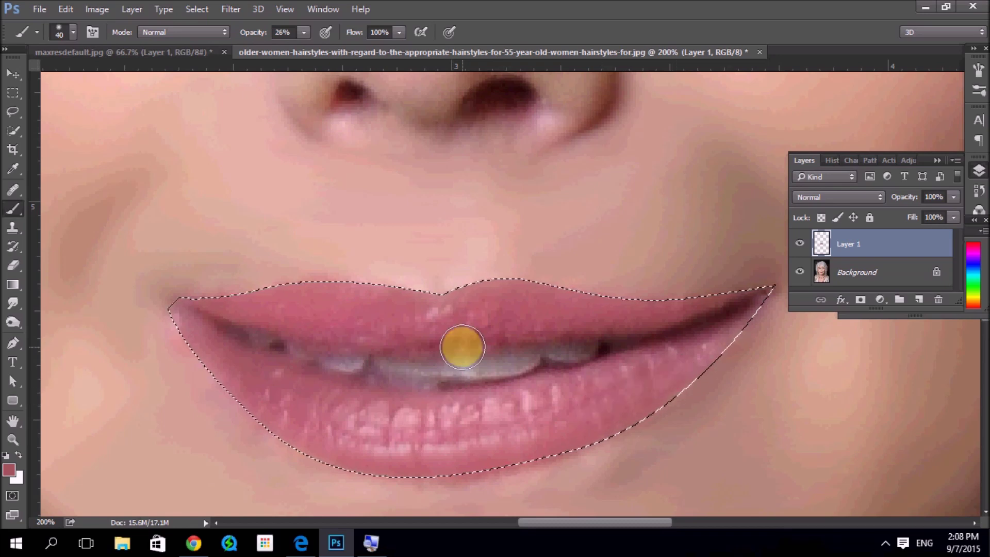
- Begin tracing a new path along the upper lip with the Pen tool
key("p")
left_click(496, 280)
left_click(442, 295)
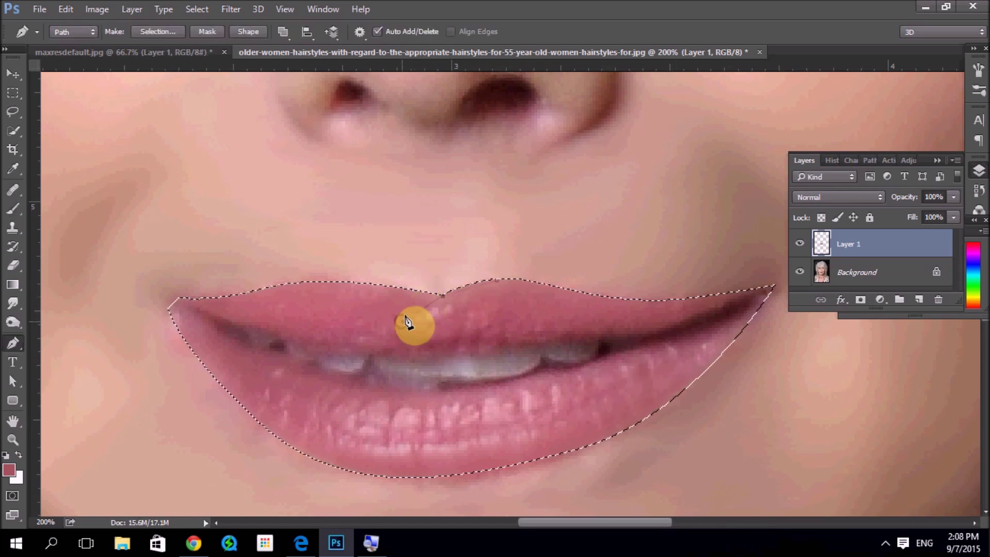
key("ctrl+alt+z")
- Add another upper-lip path point, then sample pink tones from the lower and upper lips
left_click(460, 287)
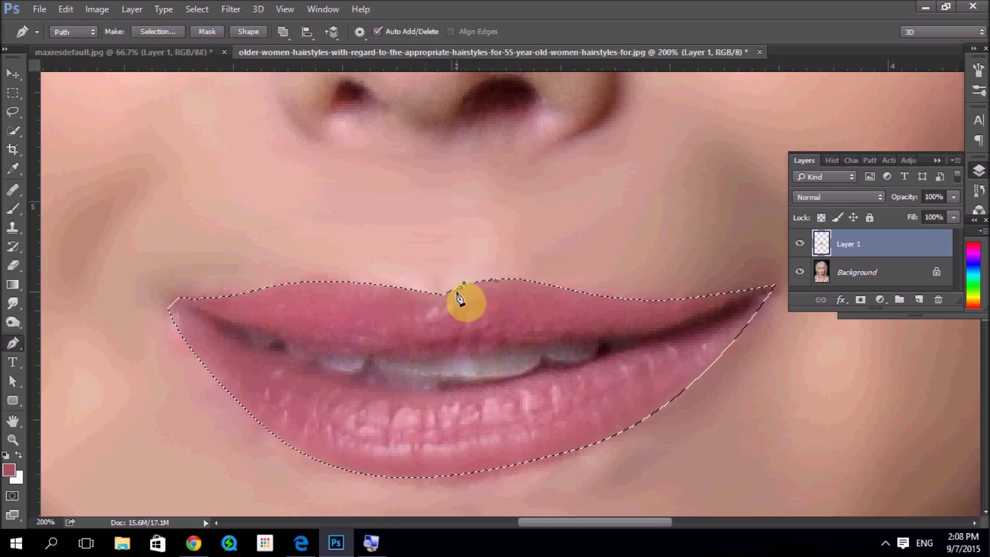
key("b")
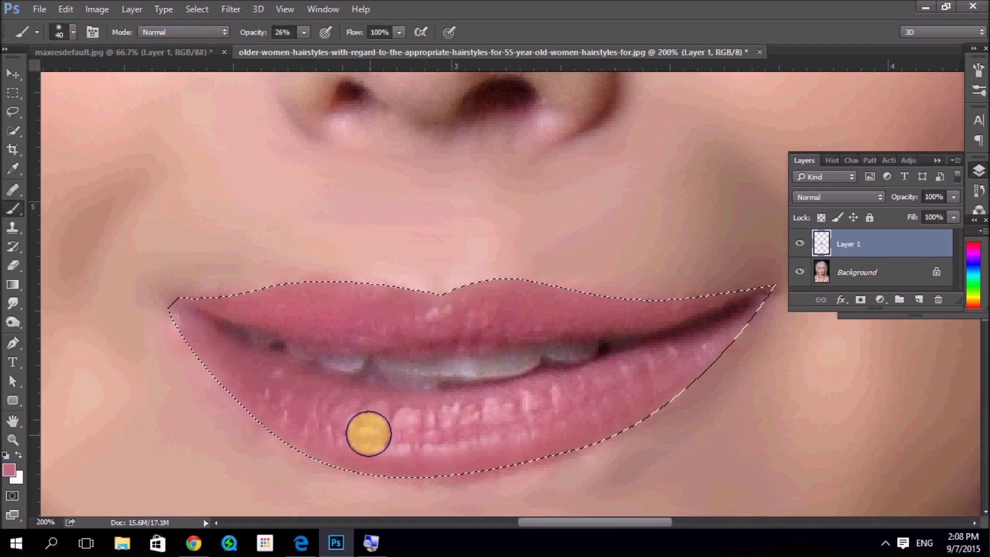
left_click(550, 381, "alt")
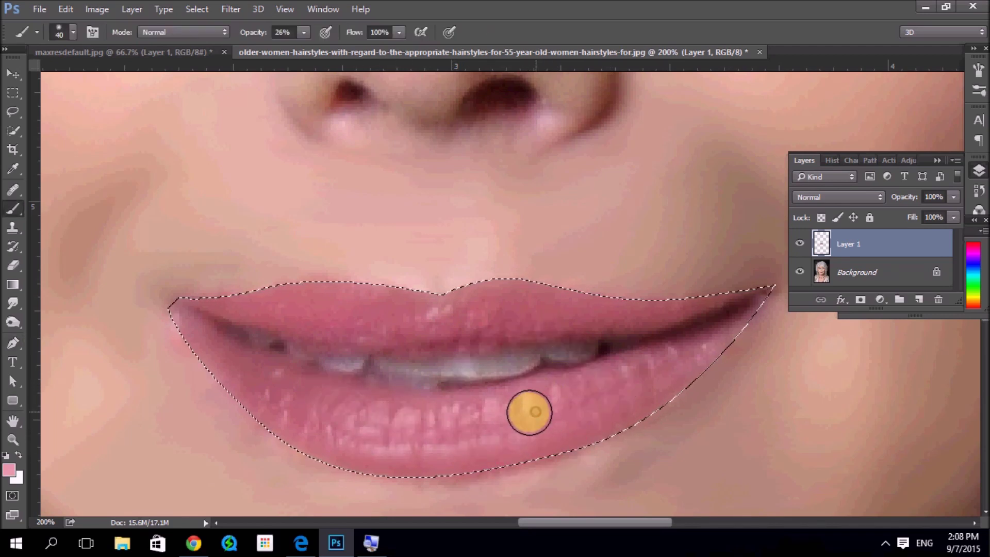
mouse_move(536, 412)
left_mouse_down()
mouse_move(634, 368)
mouse_move(342, 444)
mouse_move(480, 438)
mouse_move(564, 407)
mouse_move(533, 321)
mouse_move(480, 321)
mouse_move(694, 320)
mouse_move(375, 393)
mouse_move(354, 321)
mouse_move(676, 322)
mouse_move(177, 318)
mouse_move(184, 307)
mouse_move(243, 320)
mouse_move(176, 294)
mouse_move(212, 329)
left_mouse_up()
left_click(505, 313, "alt")
- Shrink the brush to size 25 and tint the lower lip with the sampled colours
key("bracketleft")
key("bracketleft")
key("bracketleft")
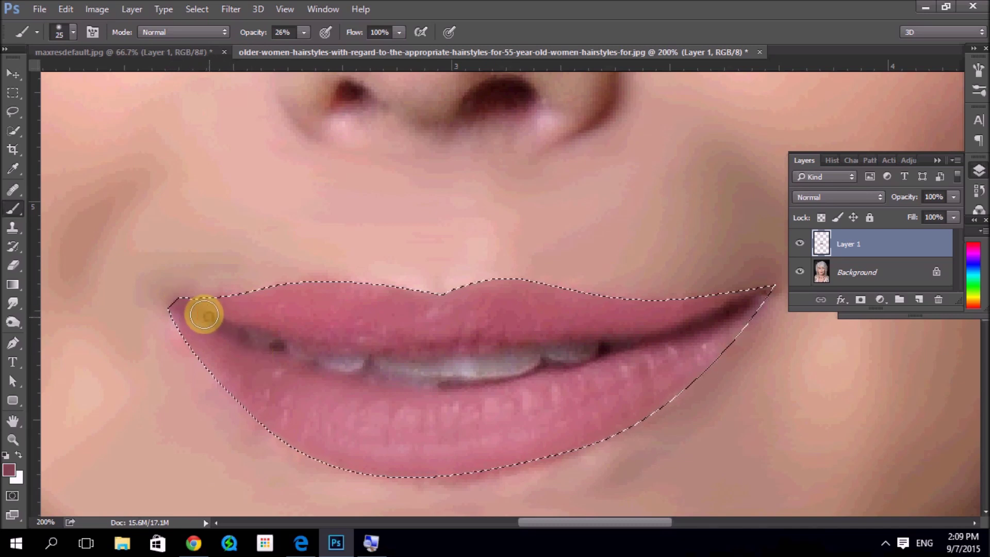
mouse_move(734, 311)
left_mouse_down()
mouse_move(678, 369)
mouse_move(546, 420)
mouse_move(667, 353)
left_mouse_up()
mouse_move(599, 375)
left_mouse_down()
mouse_move(398, 406)
mouse_move(271, 413)
left_mouse_up()
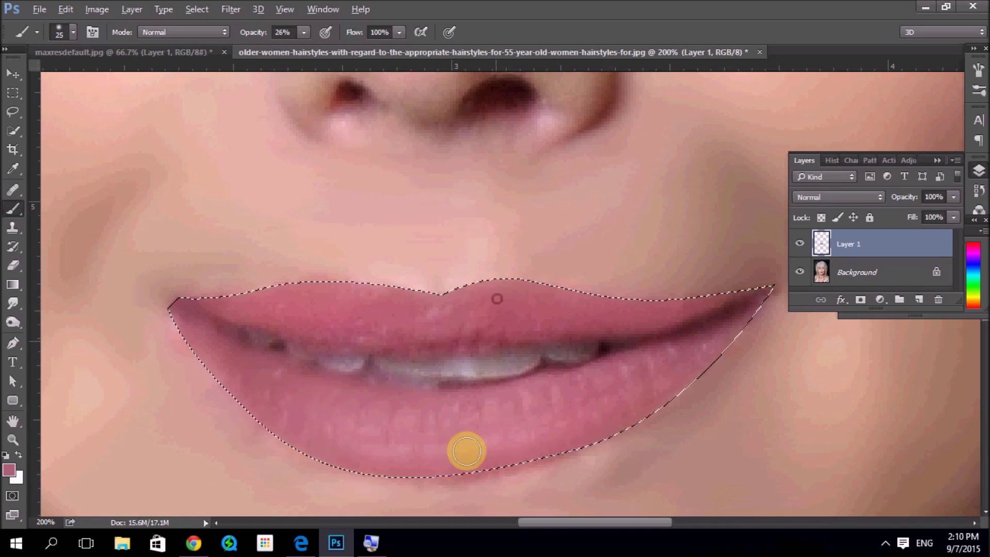
left_click(13, 189)
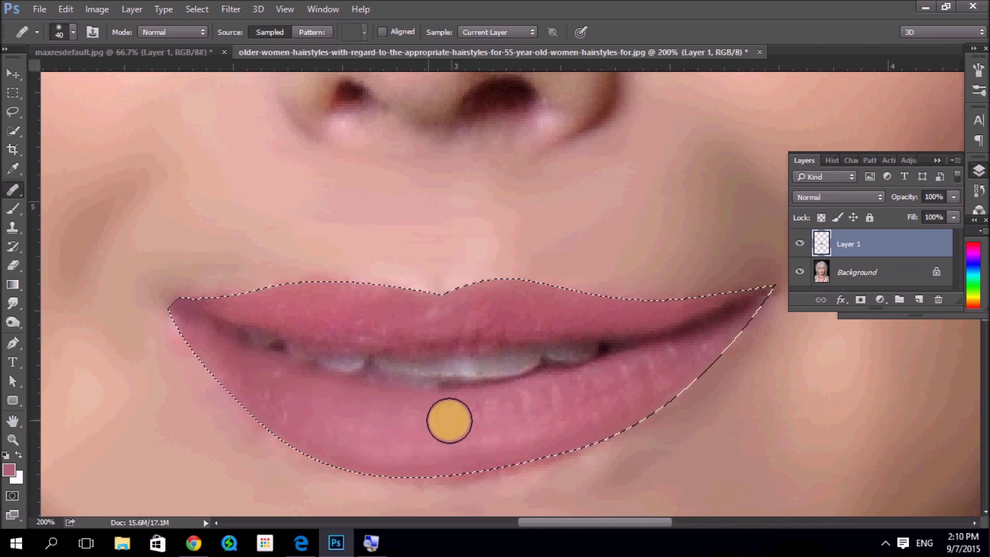
- Heal a textured spot on the lower lip with the Healing Brush
left_click(451, 413, "alt")
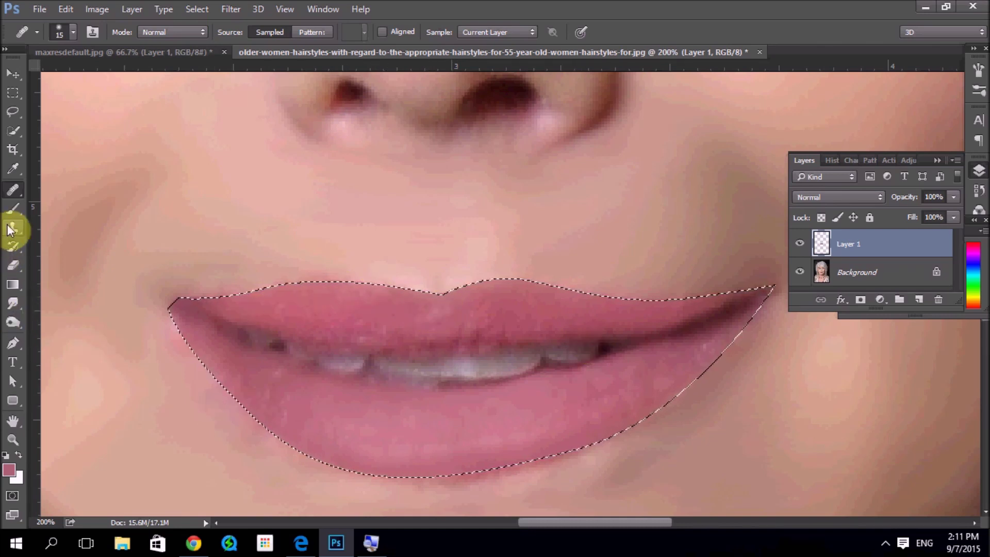
left_click(13, 303)
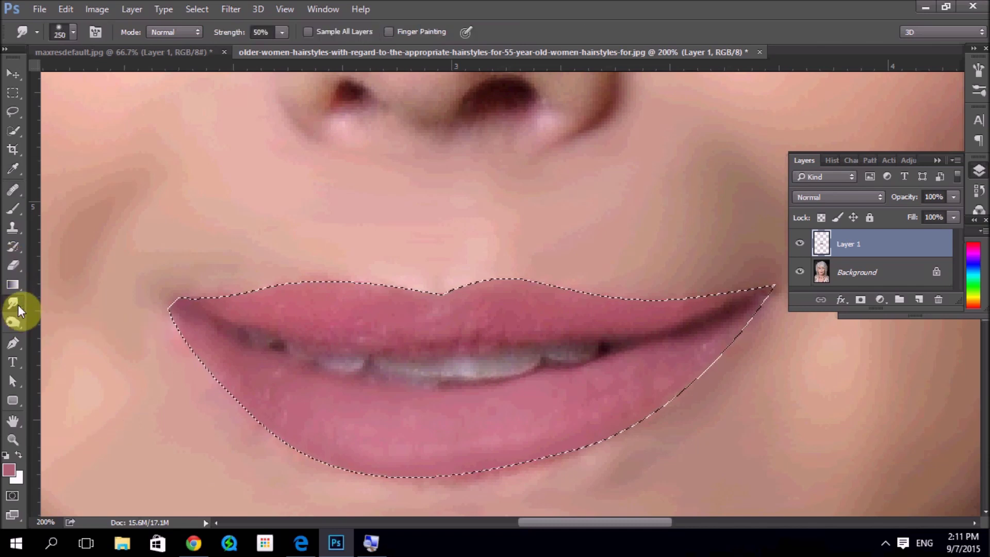
- Smudge the upper lip and the lower lip's left part with a size-45, 50%-strength brush
key("bracketleft")
key("bracketleft")
key("bracketleft")
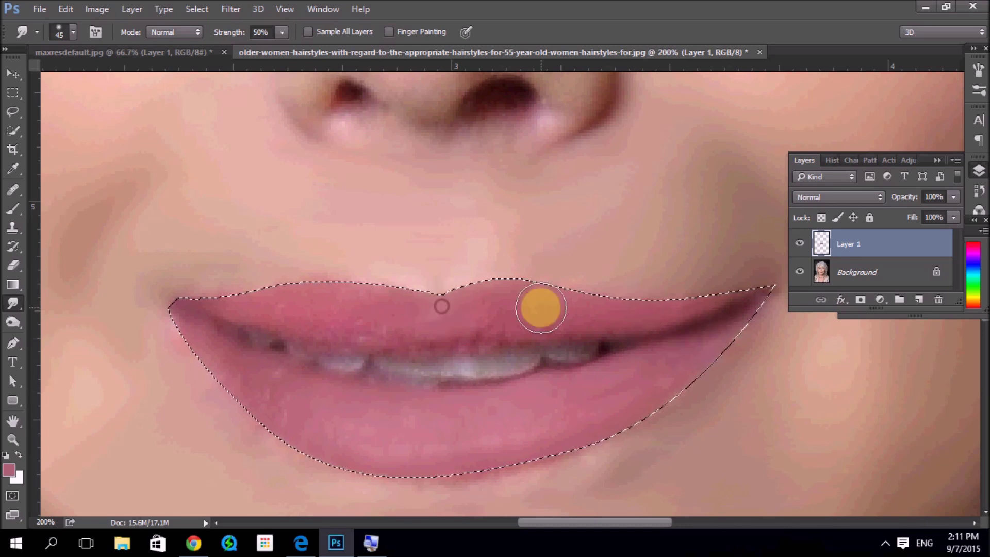
left_click_drag(572, 309, 278, 301)
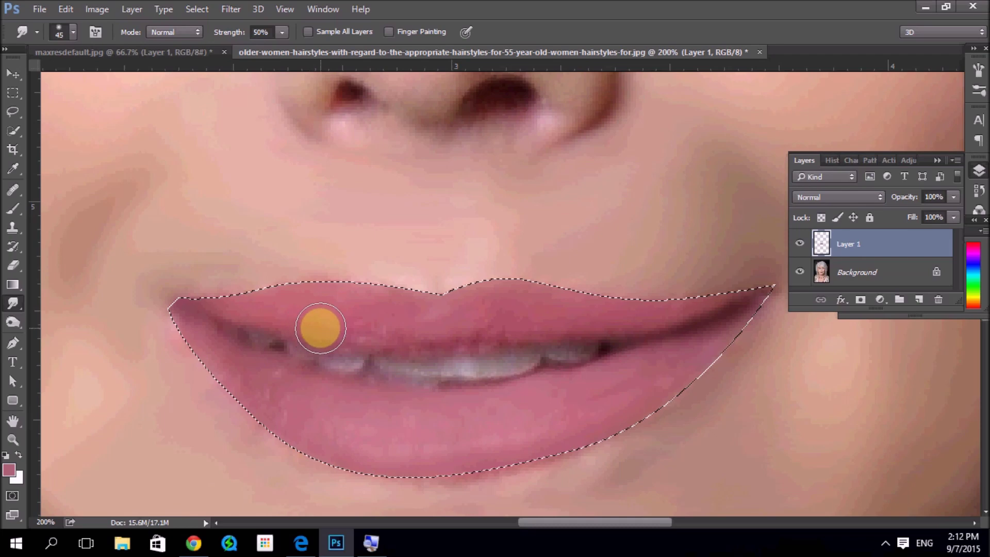
left_click(253, 380)
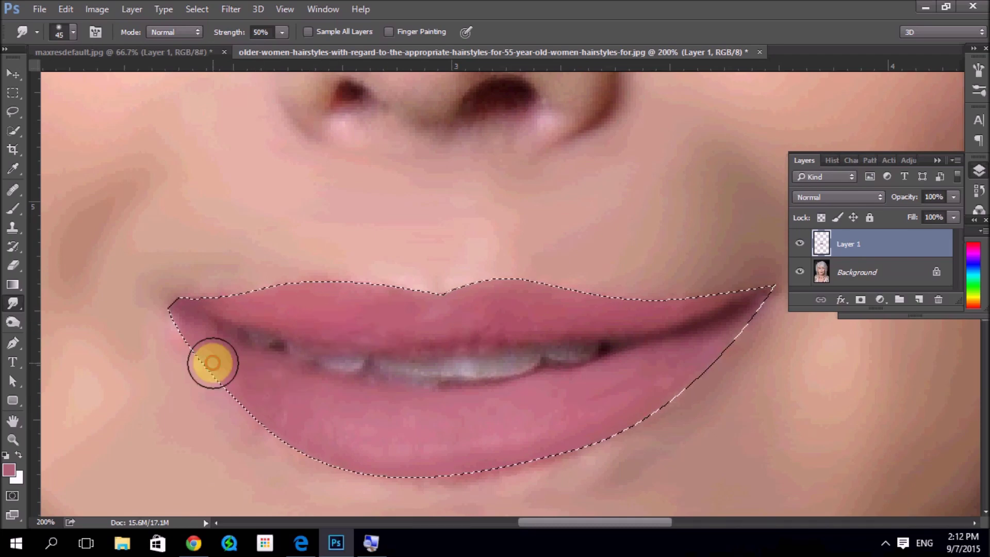
key("ctrl+minus")
key("ctrl+minus")
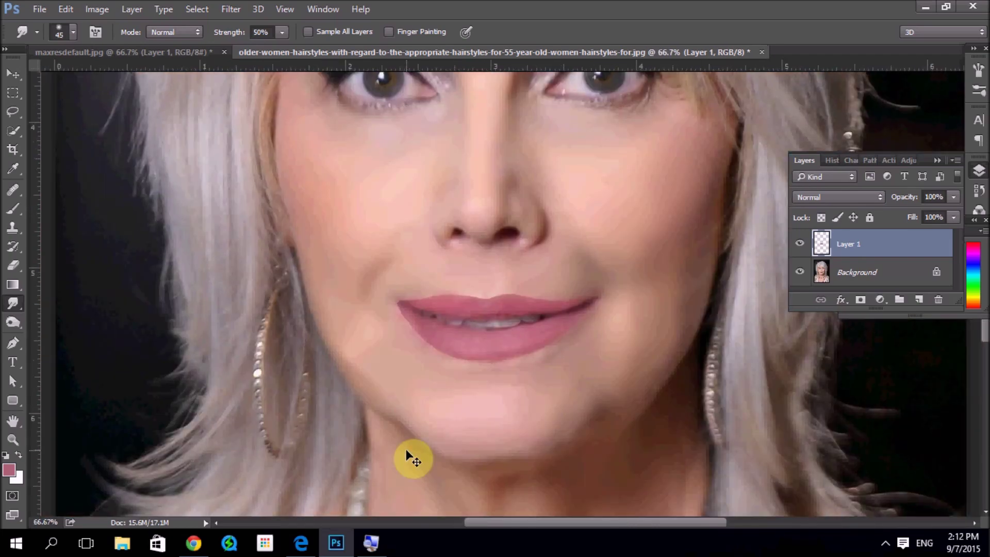
key("ctrl+minus")
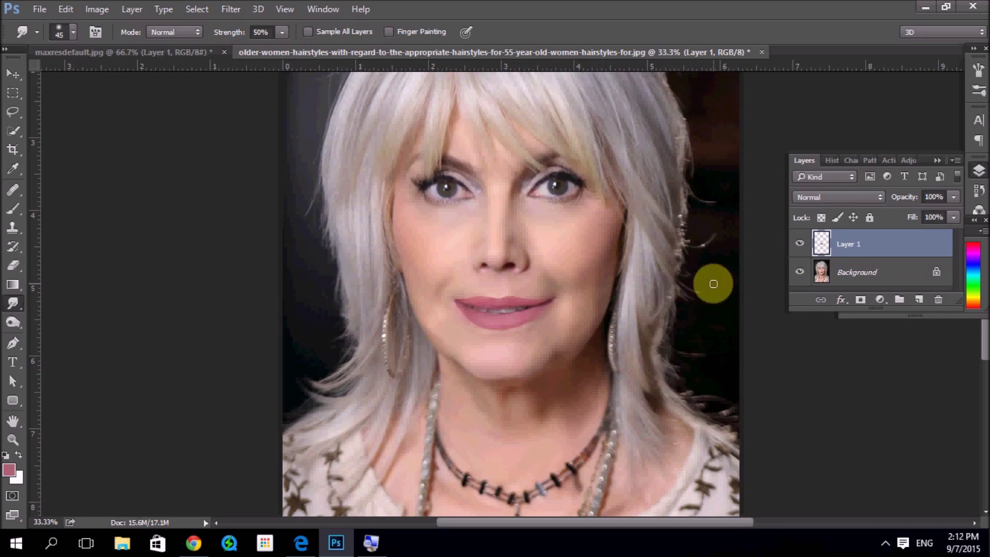
- Zoom back in on the mouth and smudge along the teeth to smooth them
key("ctrl+plus")
key("ctrl+plus")
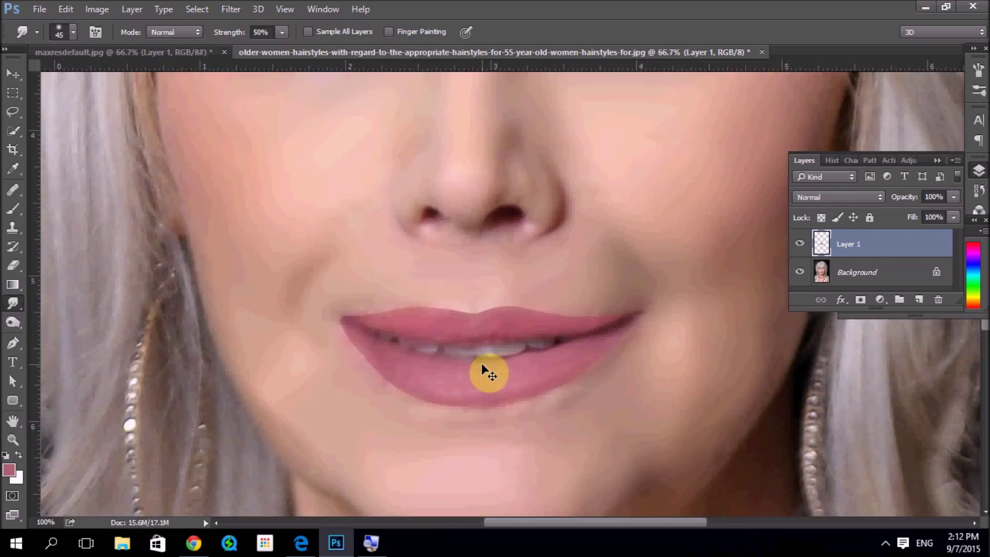
key("ctrl+plus")
key("bracketleft")
key("bracketleft")
key("bracketleft")
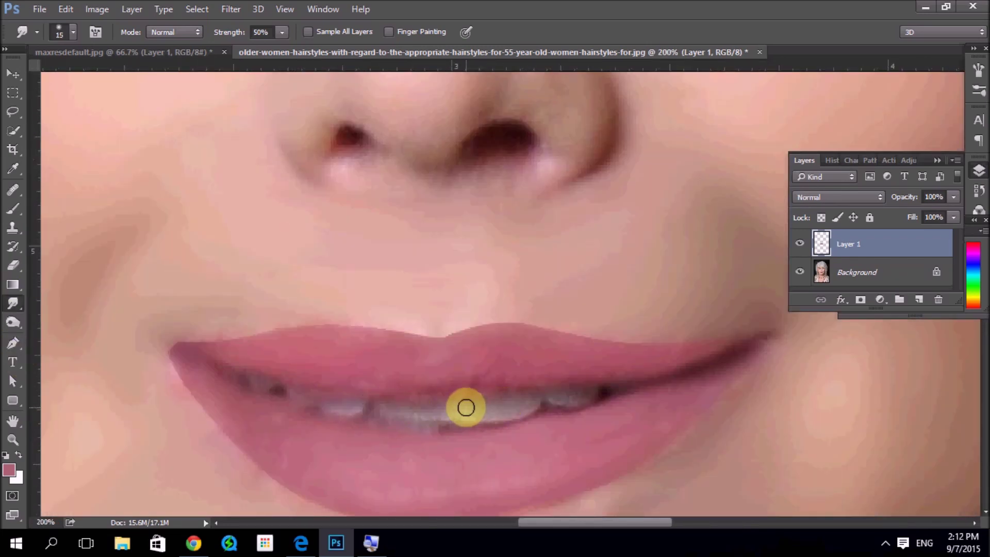
left_click_drag(494, 405, 520, 401)
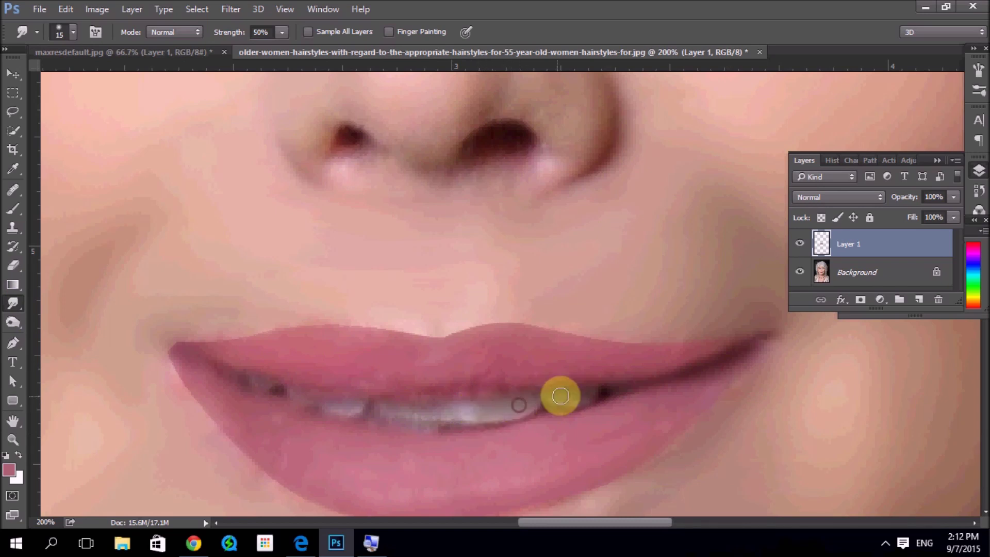
left_click_drag(347, 403, 254, 380)
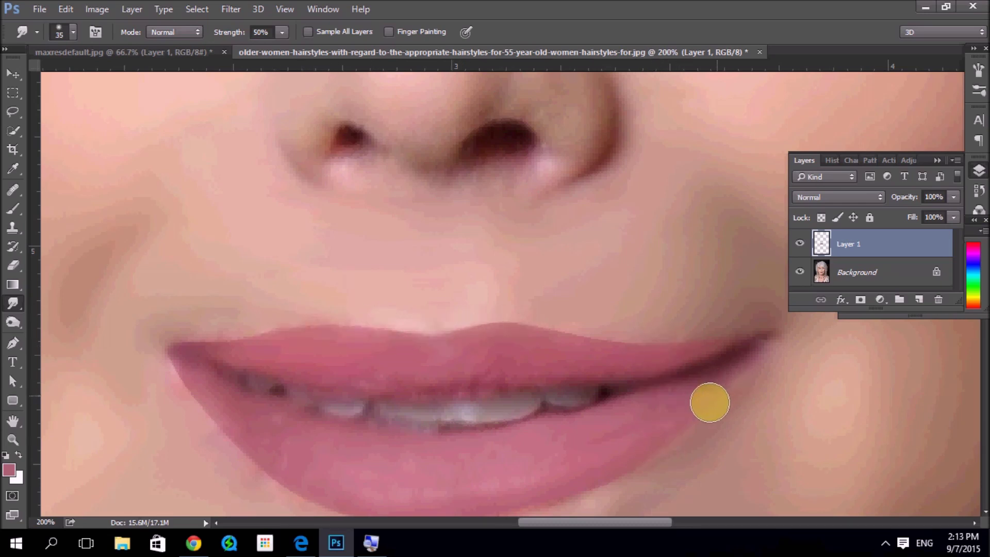
- Soften the lower lip's left and bottom edges, the left mouth corner and both upper-lip edges
left_click(240, 337)
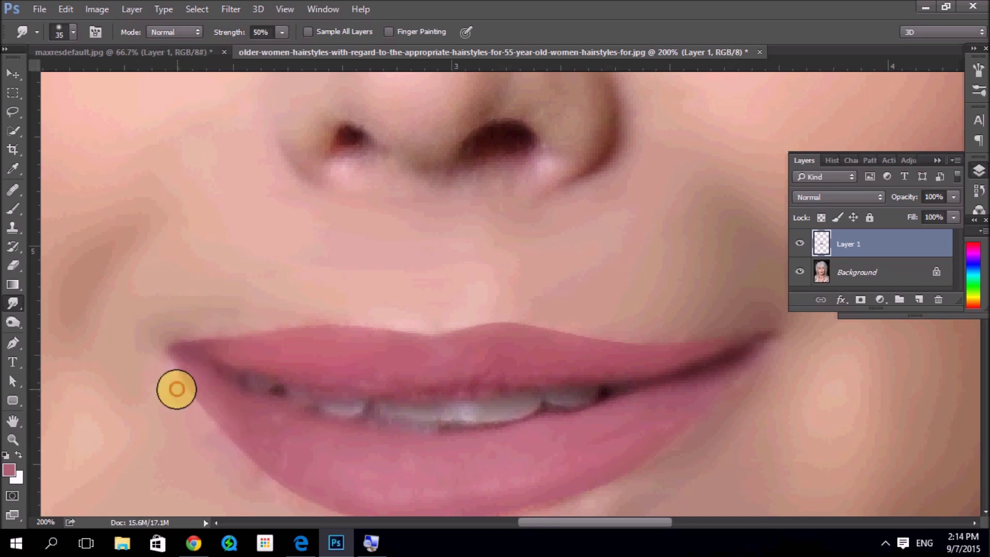
left_click_drag(193, 406, 275, 483)
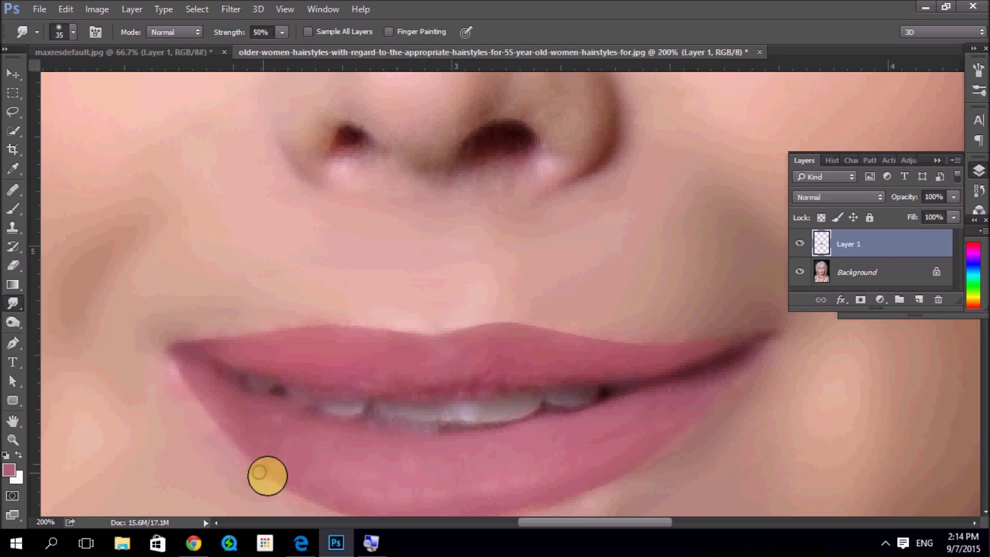
left_click(256, 474)
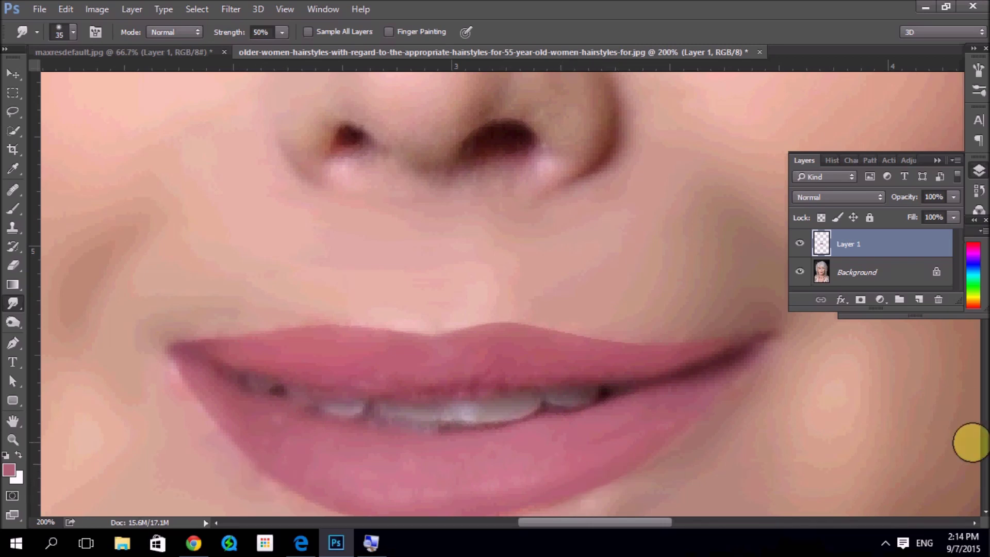
scroll(773, 380, "down", 3)
mouse_move(315, 429)
left_mouse_down()
mouse_move(454, 453)
mouse_move(562, 429)
mouse_move(654, 366)
mouse_move(544, 388)
left_mouse_up()
mouse_move(172, 287)
left_mouse_down()
mouse_move(161, 304)
mouse_move(228, 370)
mouse_move(206, 417)
mouse_move(437, 453)
left_mouse_up()
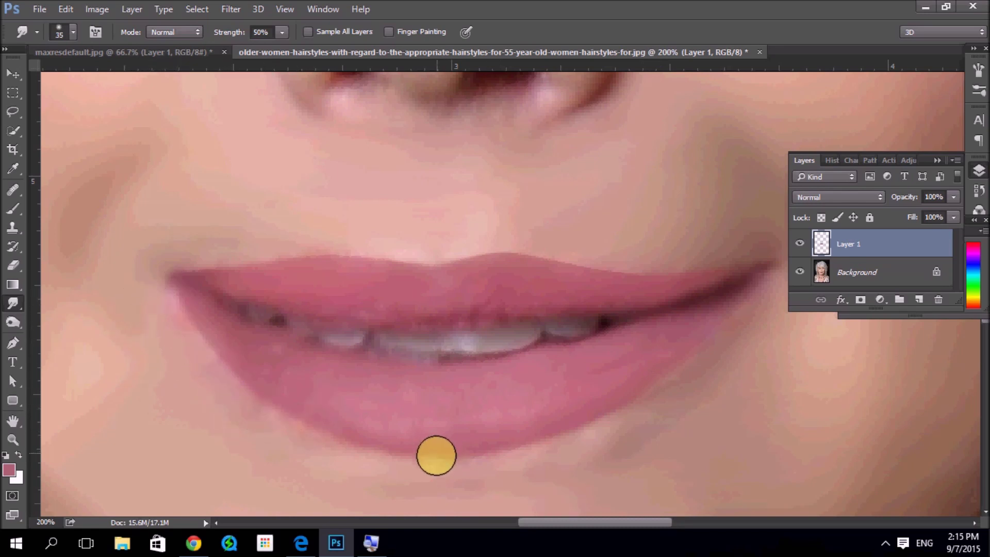
mouse_move(561, 261)
left_mouse_down()
mouse_move(640, 268)
mouse_move(619, 268)
left_mouse_up()
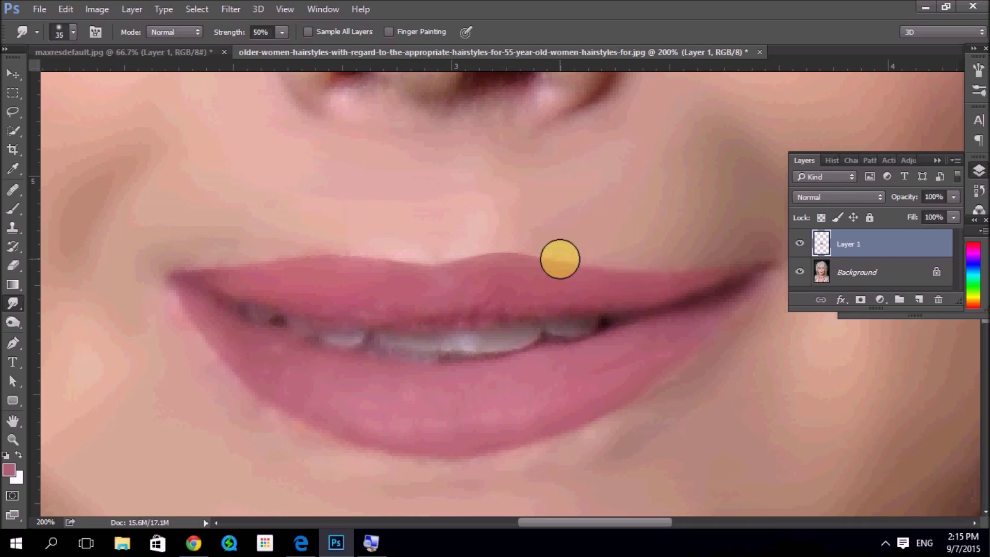
mouse_move(278, 258)
left_mouse_down()
mouse_move(310, 248)
mouse_move(374, 250)
left_mouse_up()
- Blend the line between the lips and shrink the smudge brush to size 15
key("ctrl+minus")
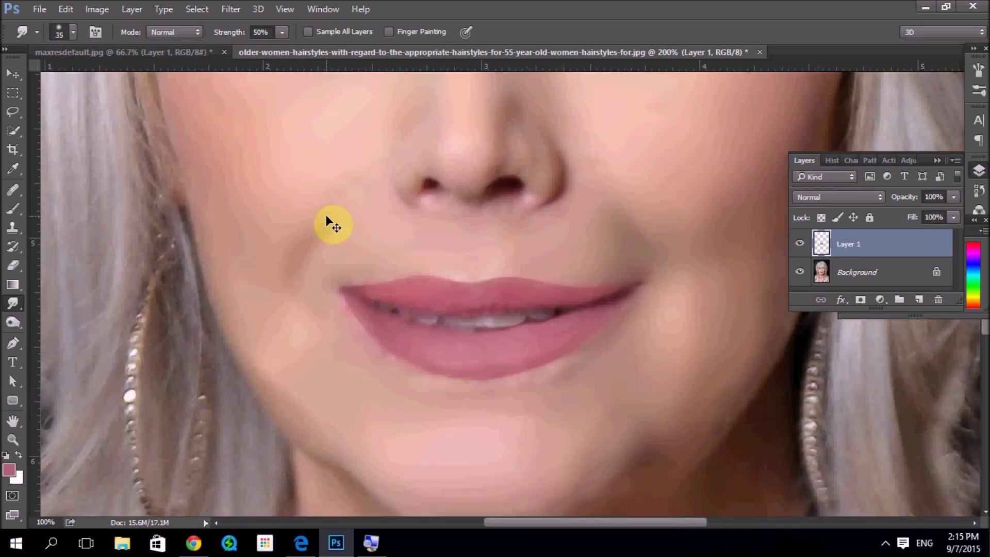
key("ctrl+minus")
key("ctrl+minus")
key("ctrl+minus")
key("ctrl+plus")
key("ctrl+plus")
key("ctrl+plus")
key("ctrl+plus")
key("ctrl+plus")
mouse_move(349, 394)
left_mouse_down()
mouse_move(450, 402)
mouse_move(384, 384)
mouse_move(477, 376)
mouse_move(312, 400)
mouse_move(468, 394)
left_mouse_up()
key("bracketleft")
key("bracketleft")
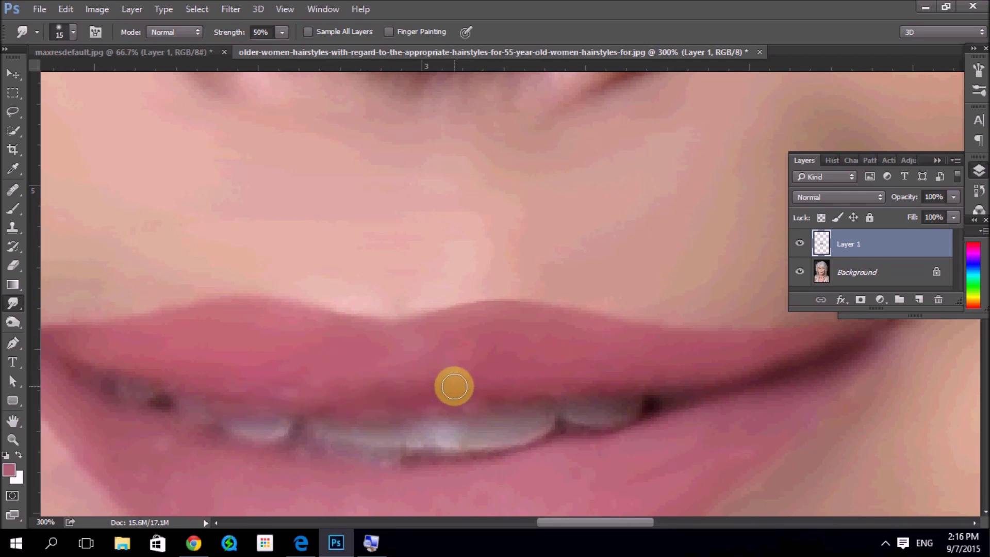
key("ctrl+minus")
key("ctrl+minus")
key("ctrl+minus")
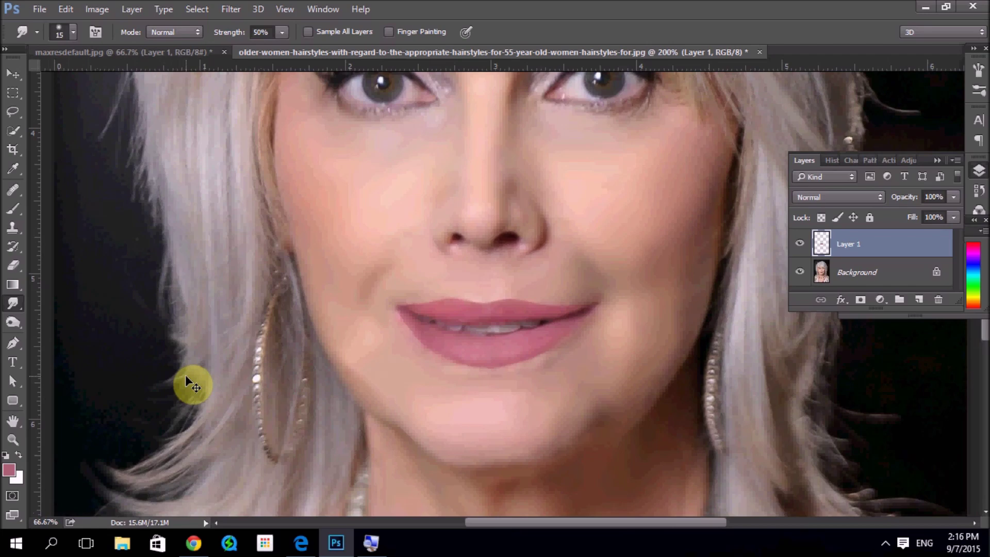
- Smooth the skin across the nose tip with the smudge brush enlarged to 25
key("ctrl+plus")
key("ctrl+plus")
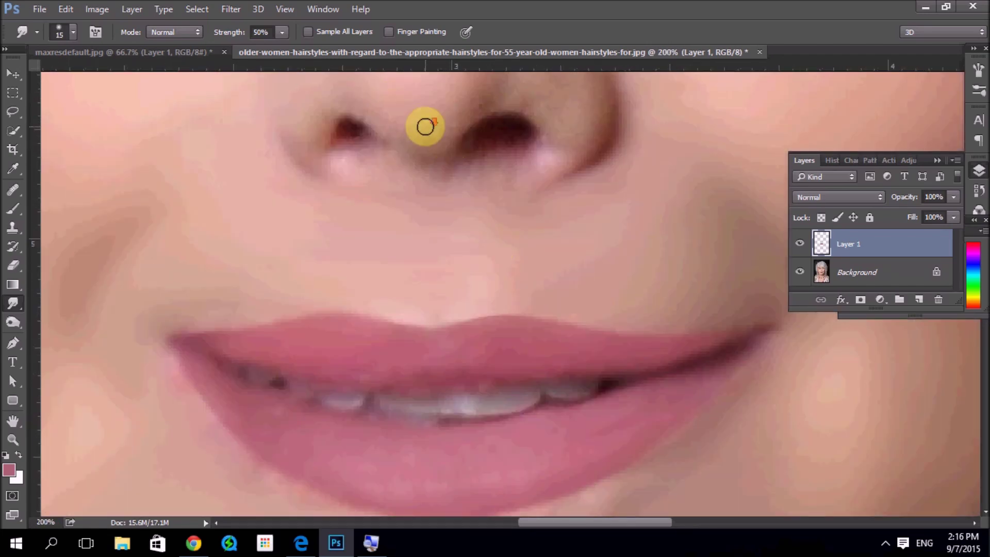
scroll(424, 124, "up", 2)
scroll(431, 177, "up", 3)
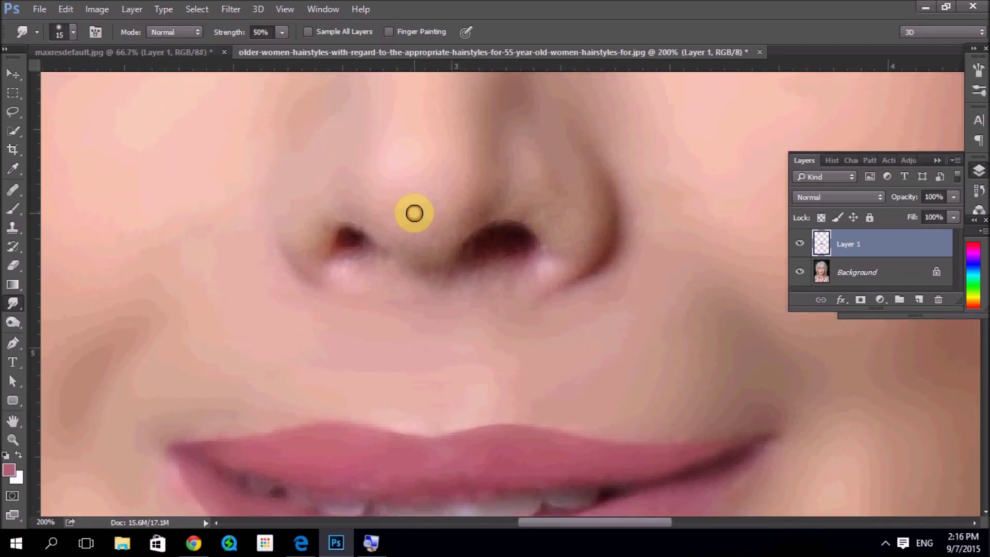
key("bracketright")
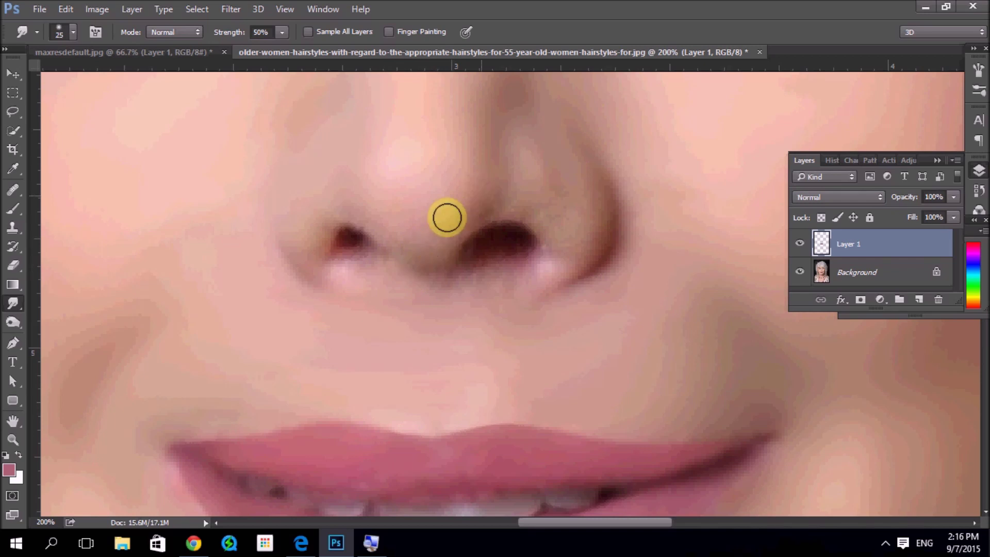
left_click_drag(462, 211, 517, 205)
- On the Background layer, smudge the skin around both nostrils, undoing the left-nostril smear
key("alt+bracketleft")
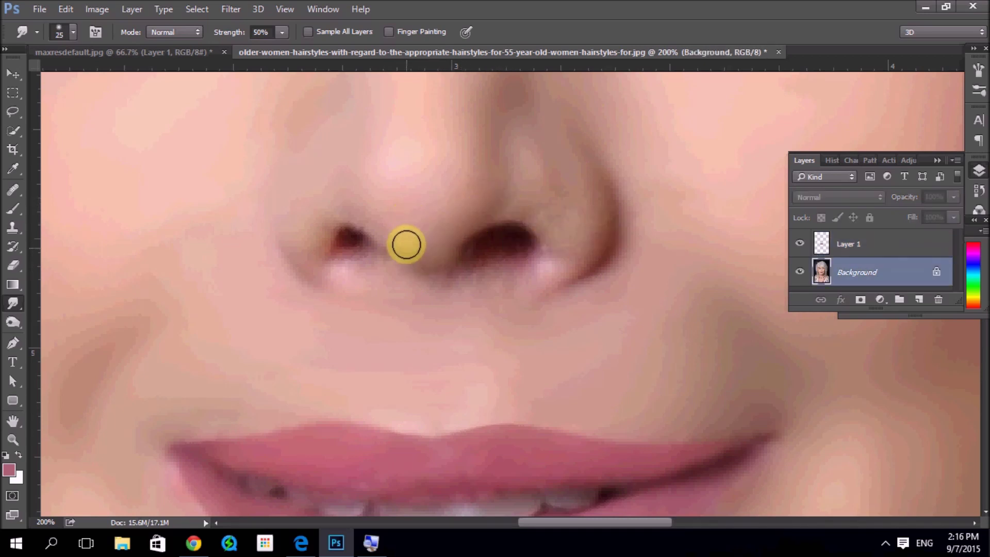
left_click_drag(542, 220, 591, 193)
left_click_drag(562, 246, 568, 258)
left_click(308, 265)
left_click_drag(310, 244, 351, 247)
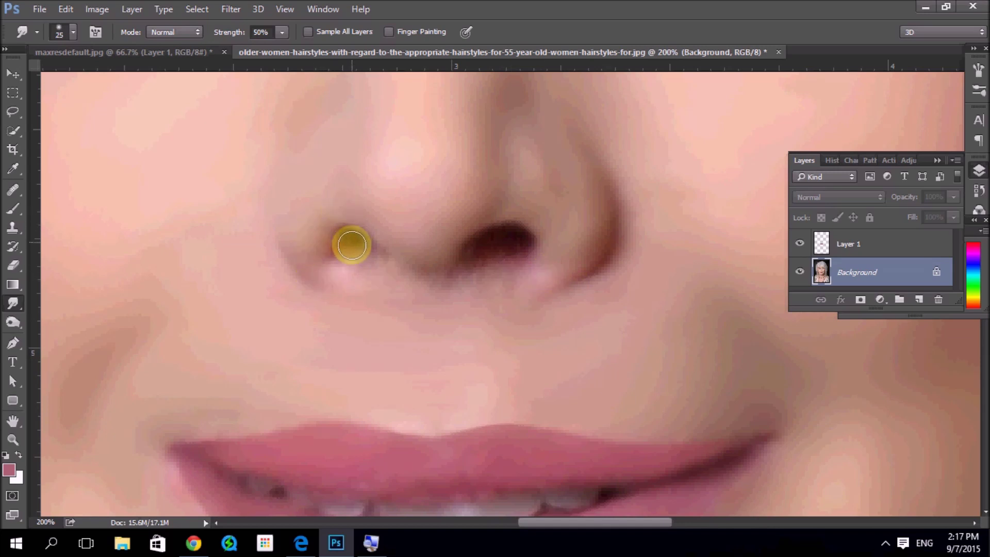
key("ctrl+z")
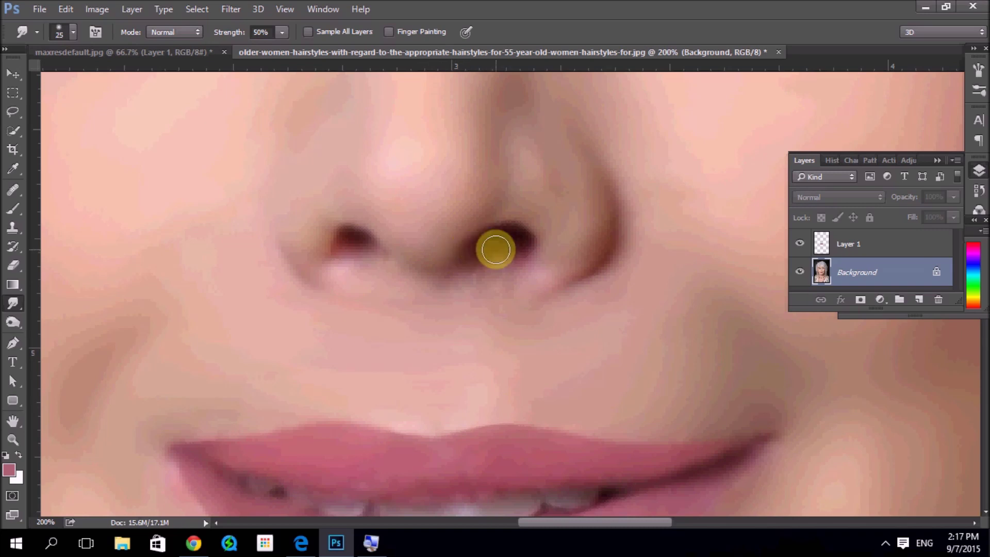
left_click_drag(541, 300, 570, 284)
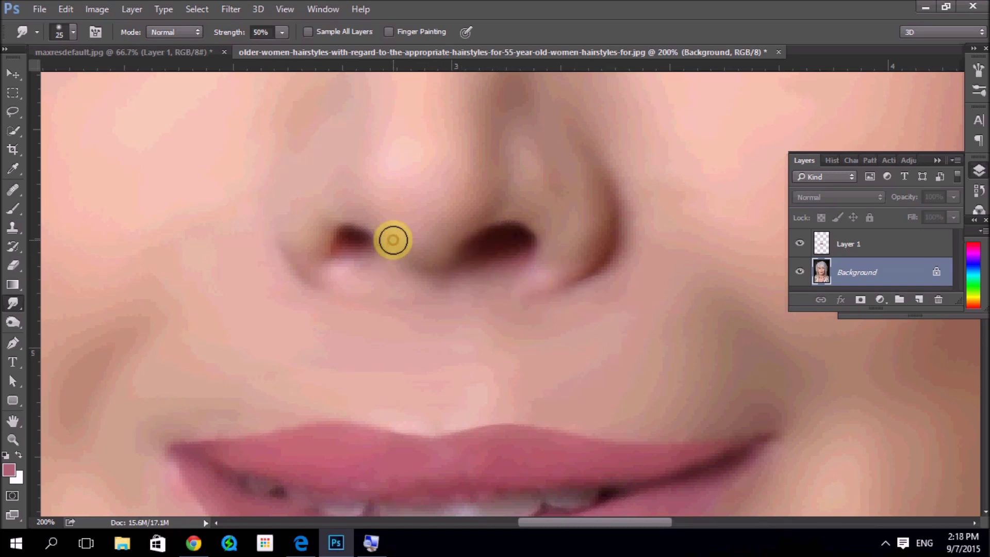
key("ctrl+0")
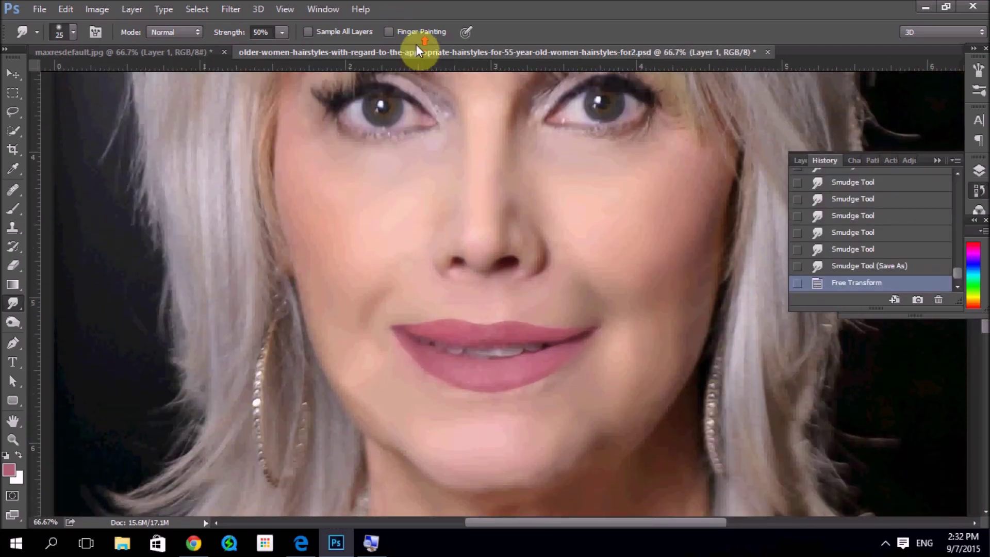
- Smudge the skin between the eyes and along the right upper eyelid on the Background layer
scroll(416, 44, "up", 3)
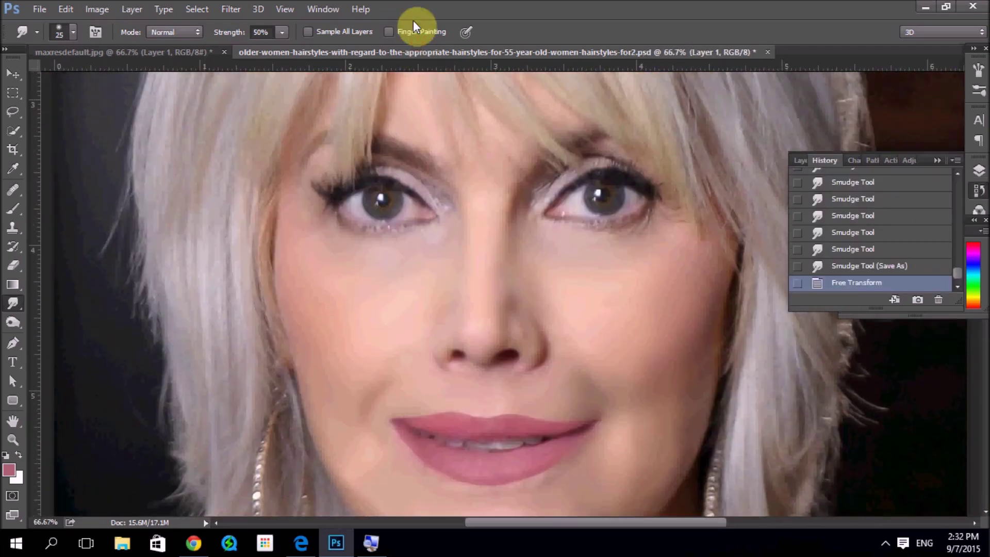
key("ctrl+plus")
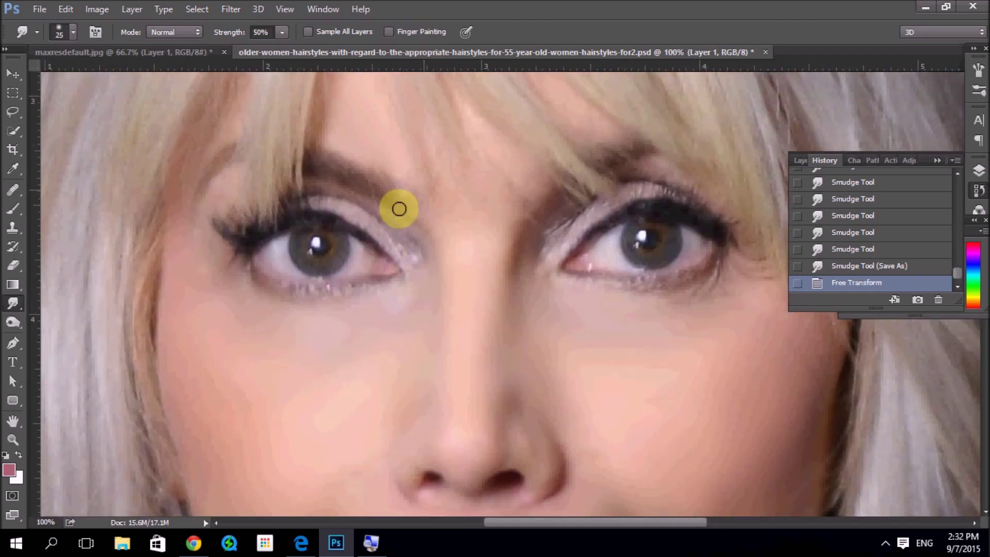
mouse_move(381, 230)
left_mouse_down()
mouse_move(406, 248)
mouse_move(413, 232)
mouse_move(326, 193)
mouse_move(352, 194)
left_mouse_up()
right_click(397, 236, "ctrl")
left_click(439, 245)
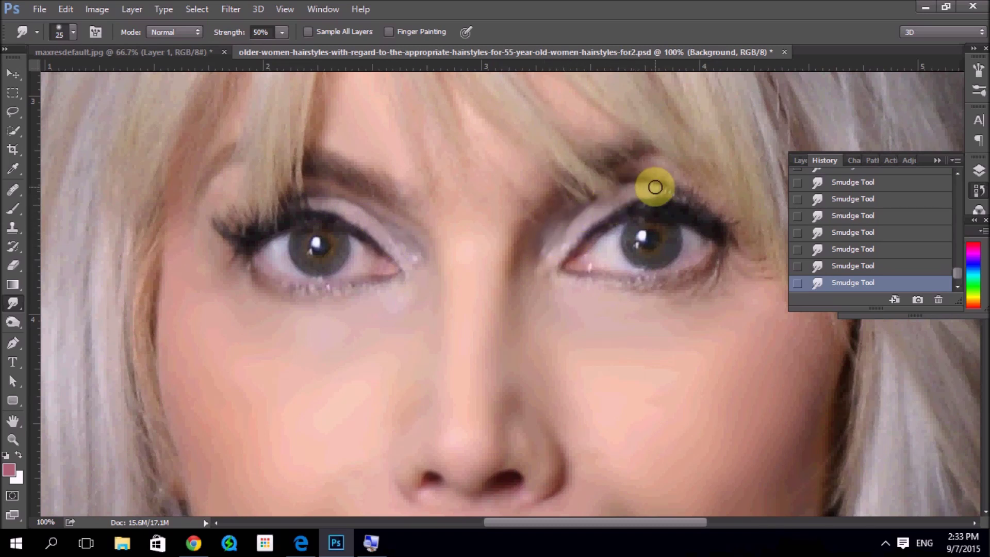
key("ctrl+z")
left_click_drag(623, 180, 644, 178)
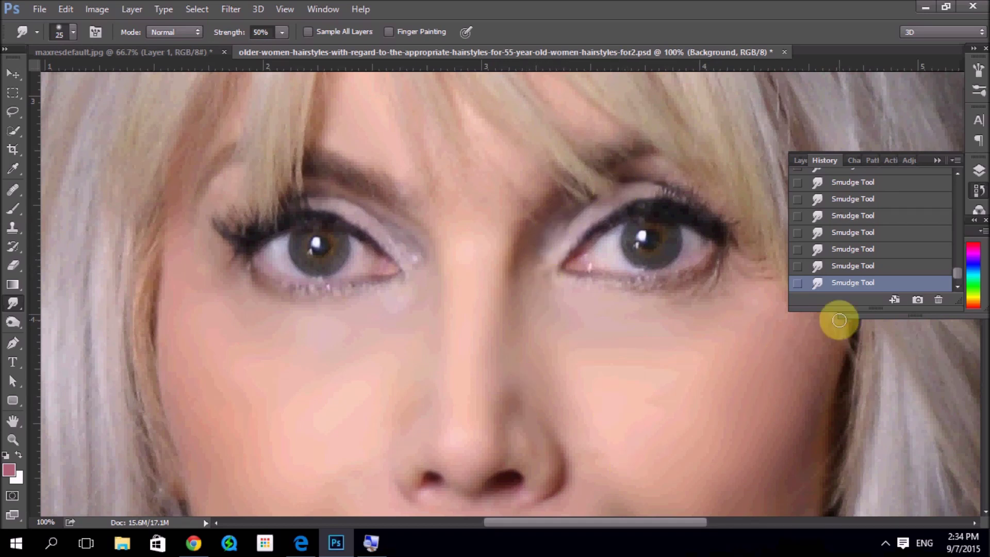
left_click(937, 160)
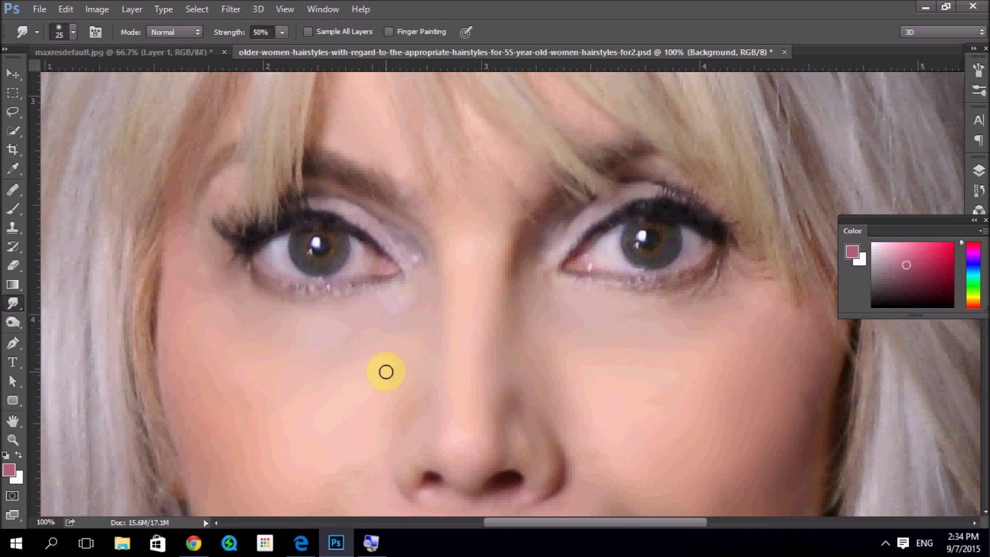
- Paint sampled skin tone over both cheeks with the Brush at 28% opacity
key("b")
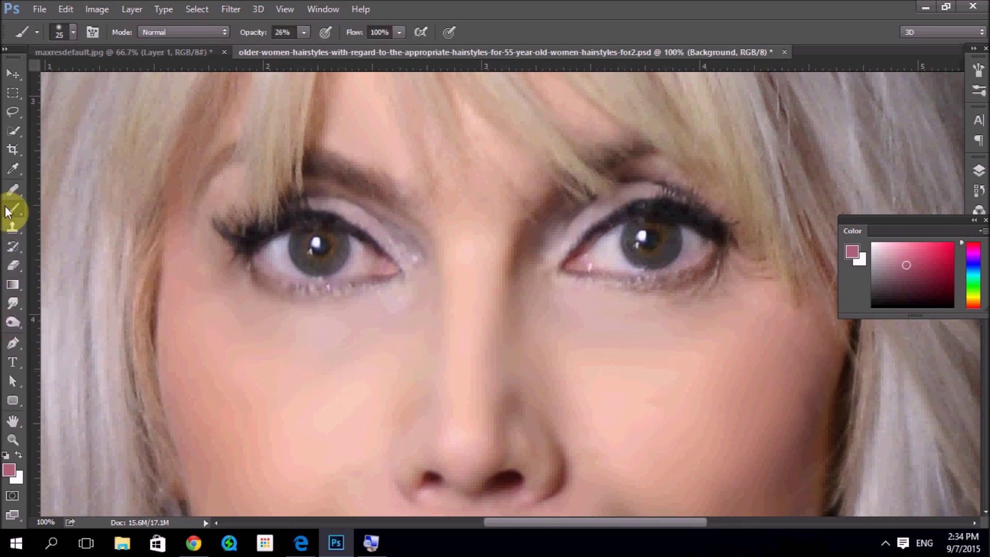
left_click(301, 32)
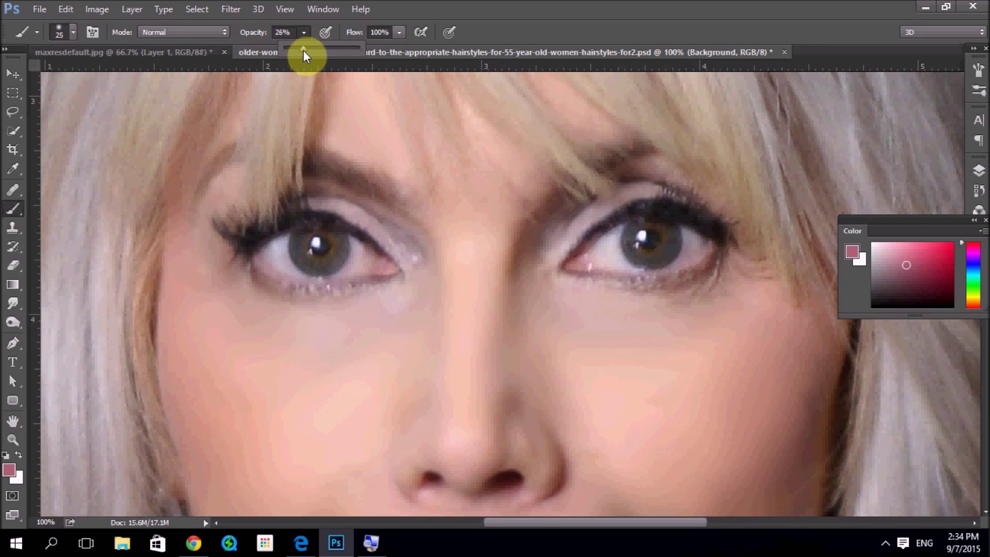
left_click(374, 354)
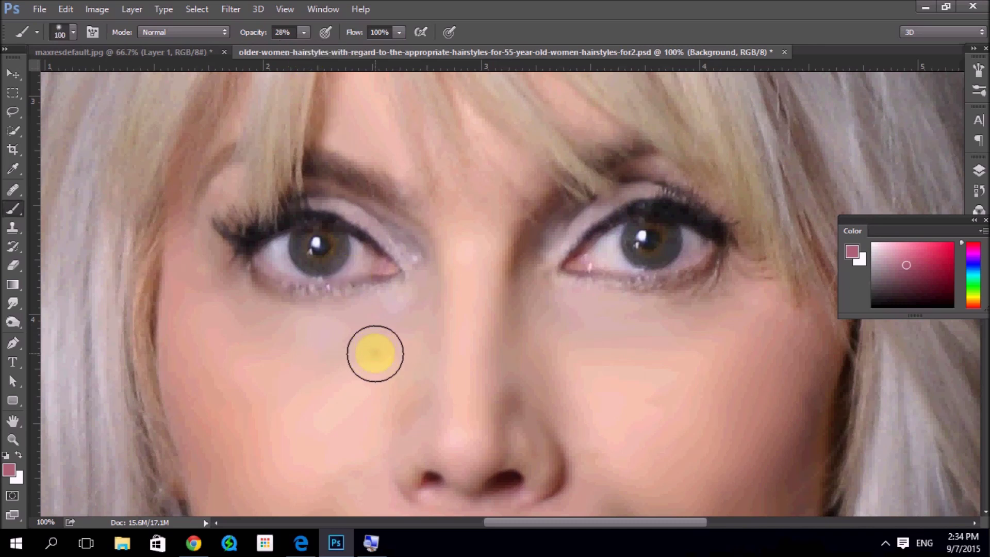
left_click(368, 354, "alt")
left_click_drag(367, 353, 280, 393)
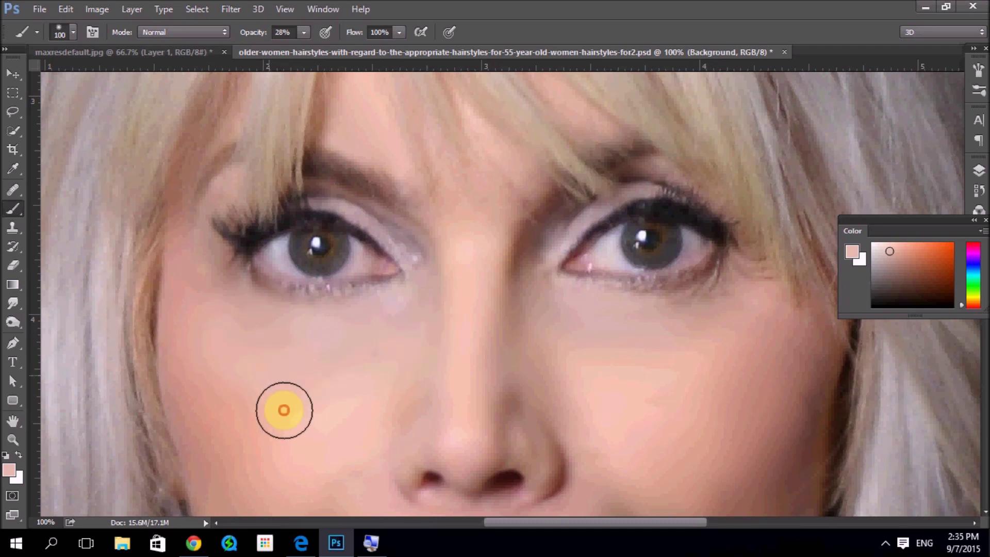
left_click_drag(599, 317, 772, 404)
left_click(696, 369, "alt")
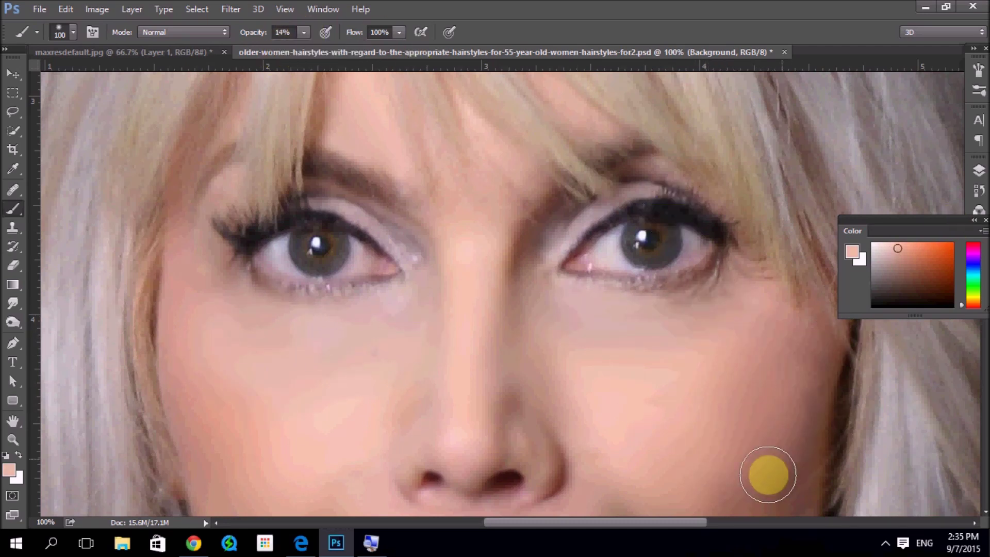
- Blend the skin along the right jaw with the Smudge tool
scroll(763, 335, "down", 2)
scroll(768, 330, "down", 2)
scroll(764, 329, "down", 5)
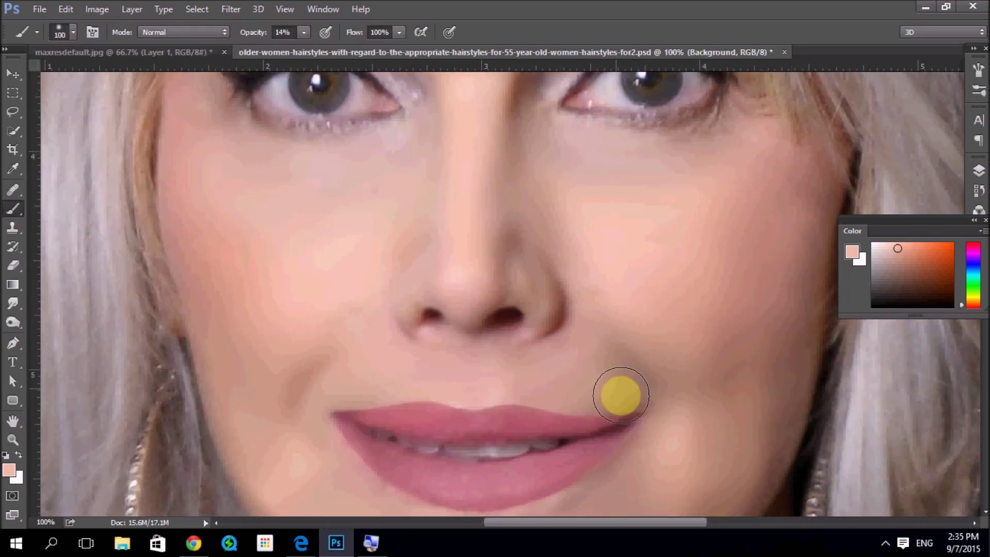
scroll(695, 426, "down", 1)
scroll(698, 425, "down", 2)
scroll(681, 397, "down", 3)
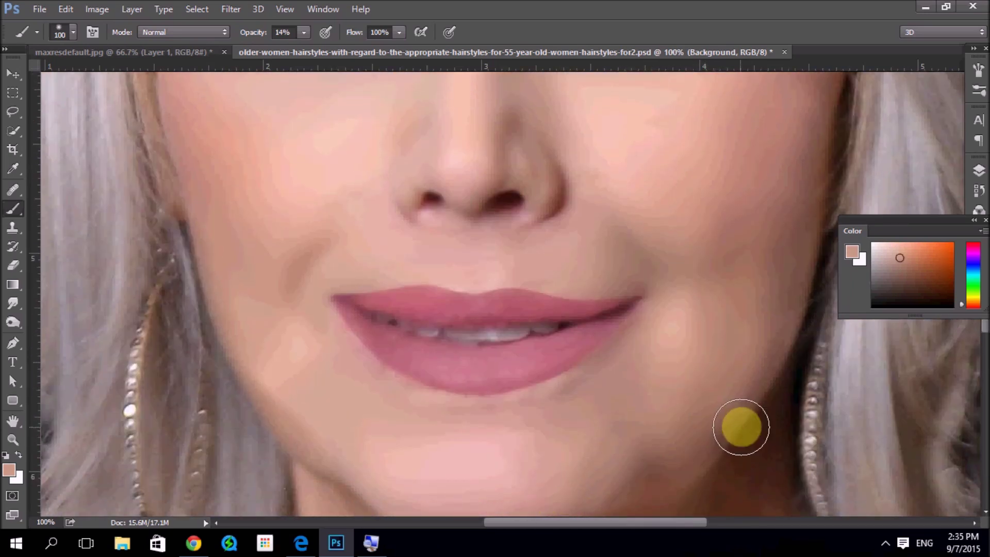
left_click(13, 304)
left_click_drag(777, 398, 731, 470)
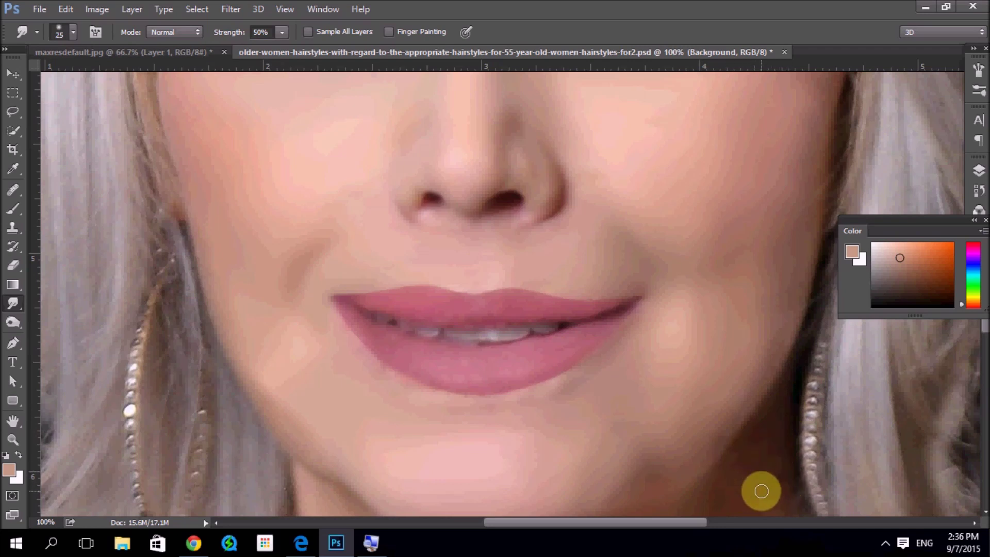
- Sample skin tones from the jaw, cheeks and chin, then paint a faint shadow along the jaw
key("b")
left_click(742, 480, "alt")
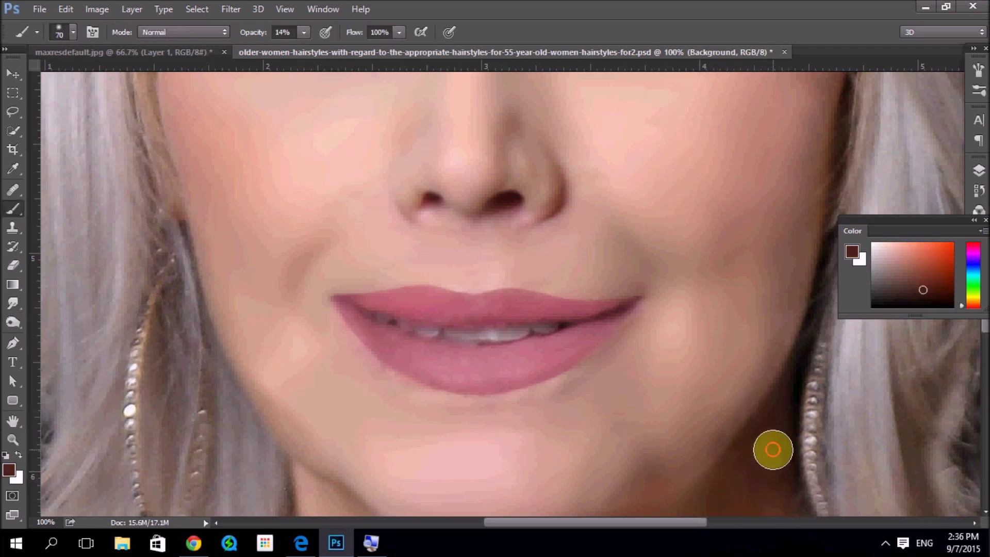
left_click(719, 411, "alt")
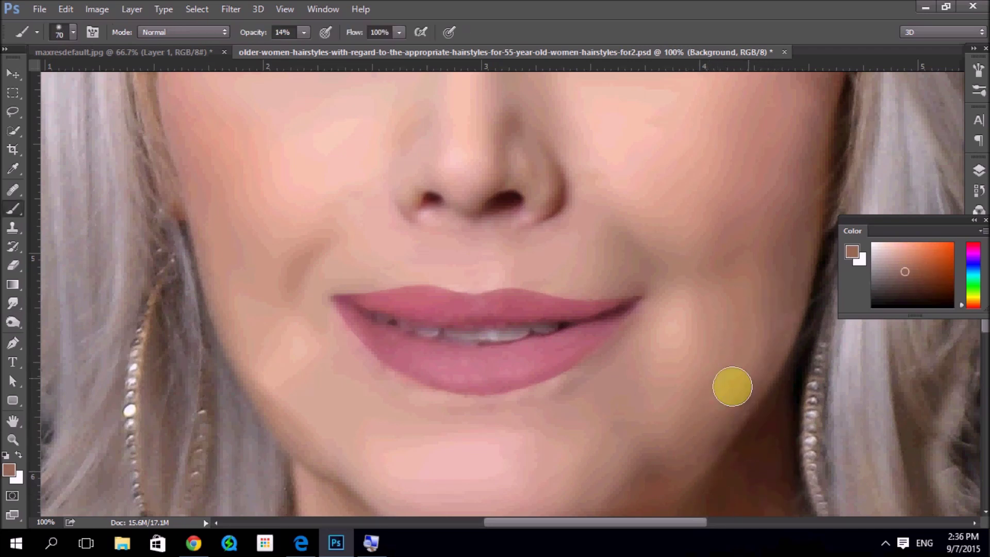
left_click(265, 360, "alt")
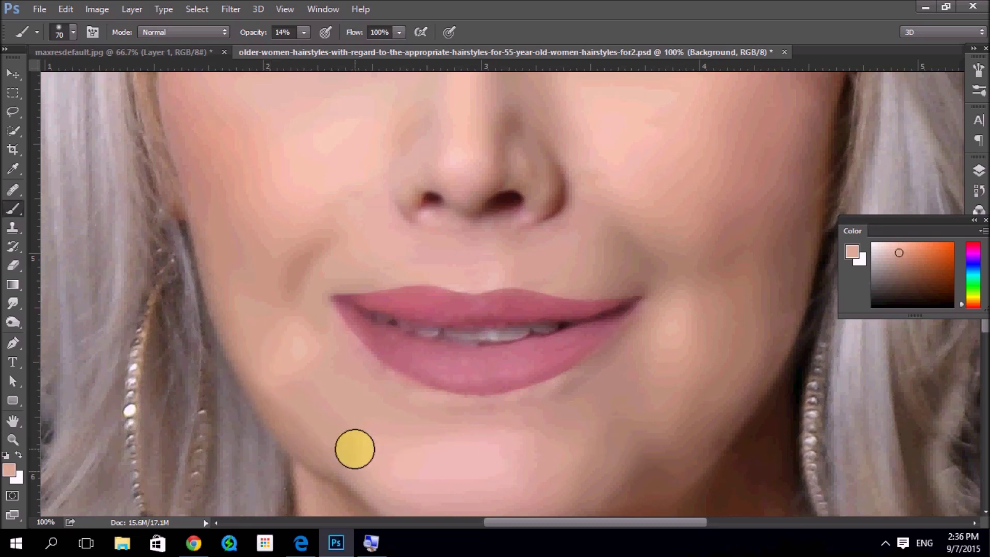
left_click(385, 411, "alt")
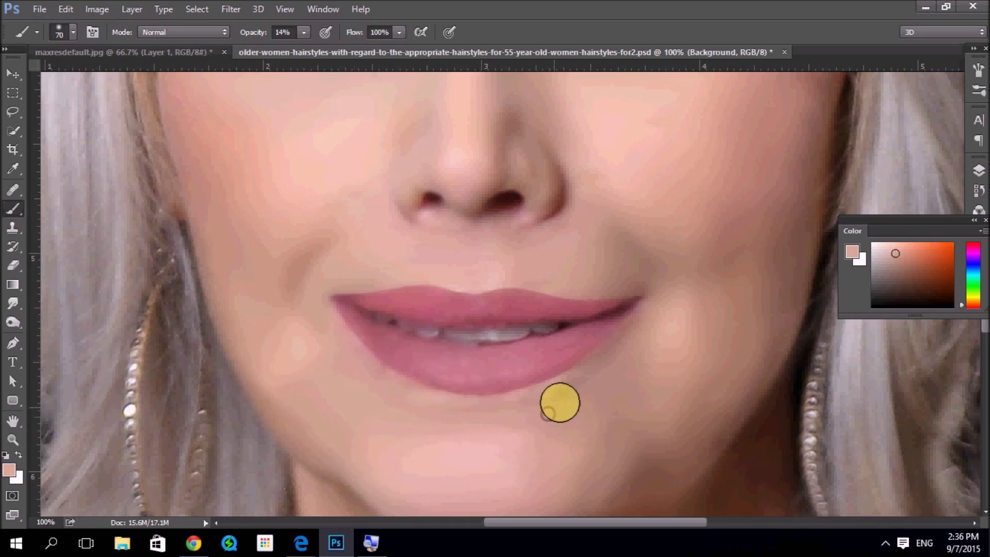
left_click(584, 453, "alt")
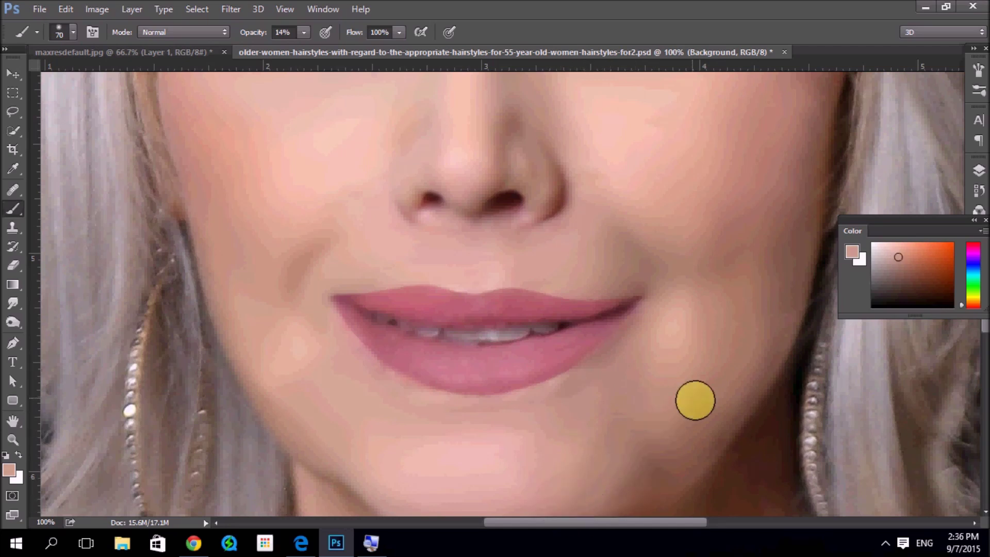
left_click(778, 314, "alt")
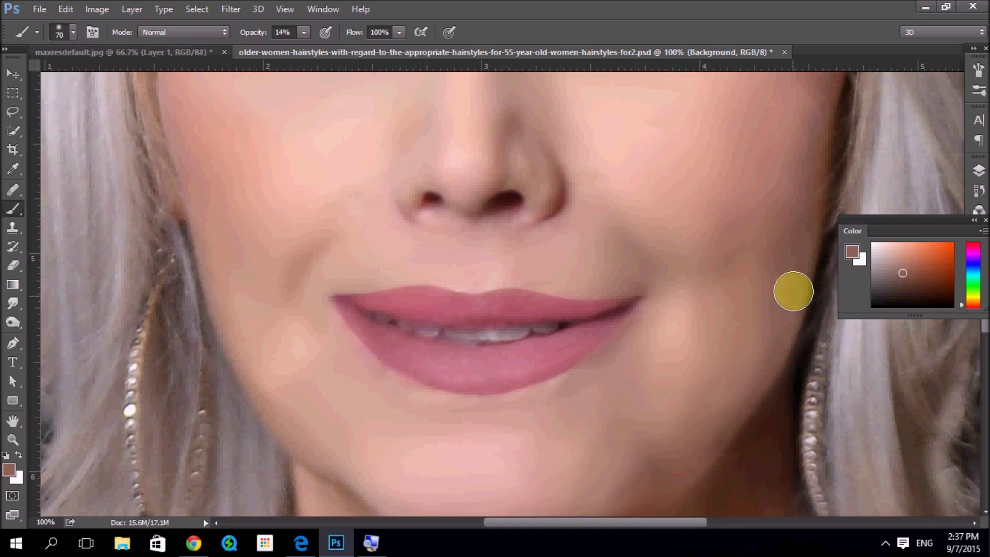
left_click_drag(689, 457, 711, 418)
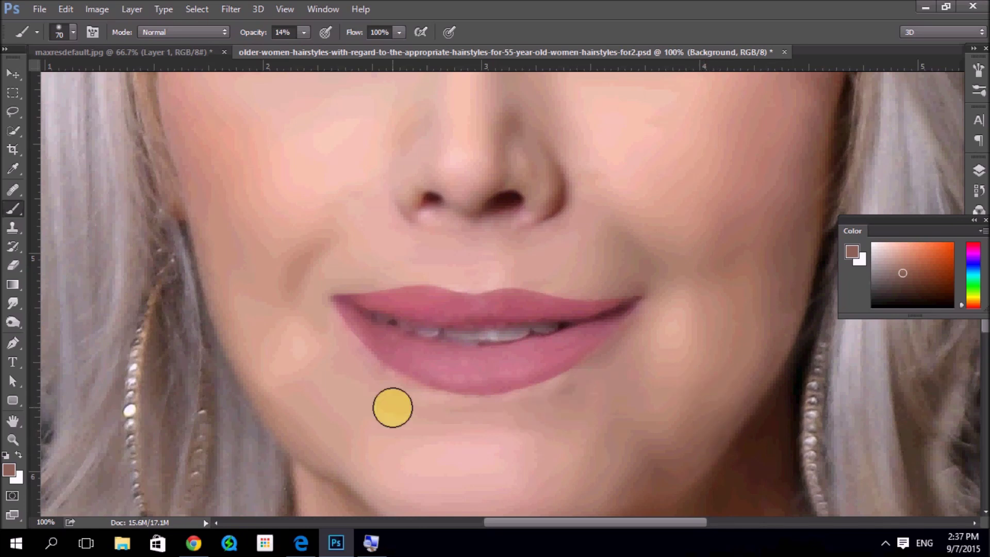
- Blend a lighter skin tone near the lip corner and paint faint light pink along the jaw
left_click(277, 349, "alt")
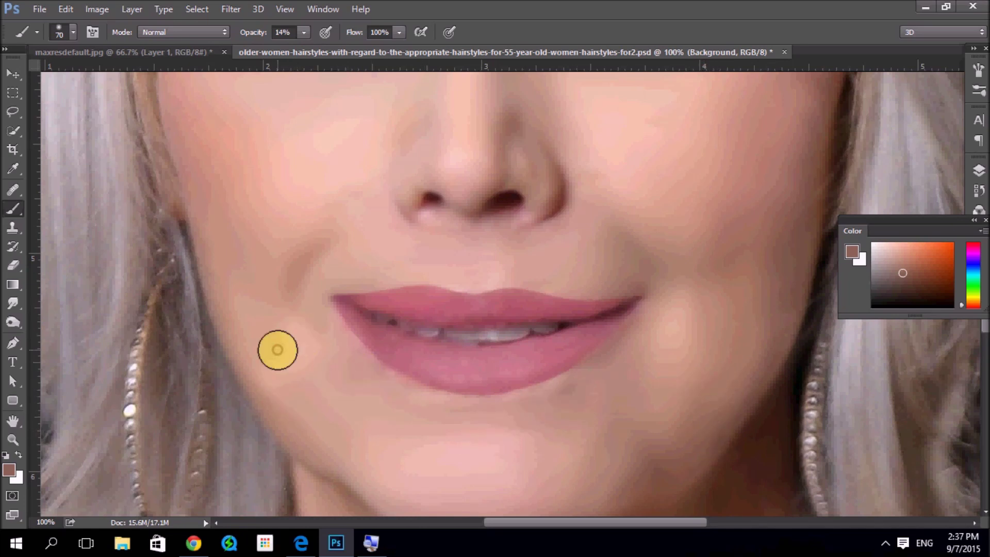
left_click_drag(333, 400, 301, 303)
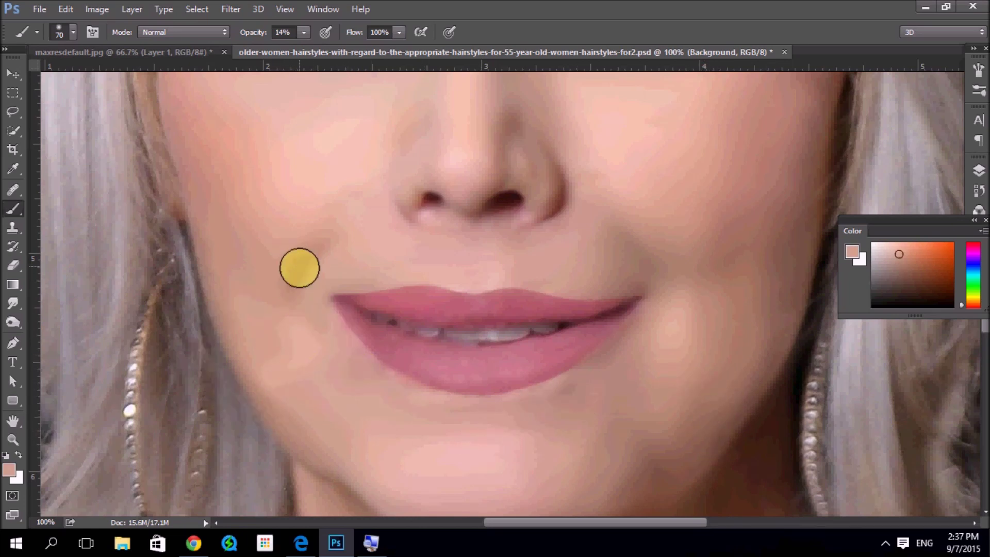
left_click(299, 255, "alt")
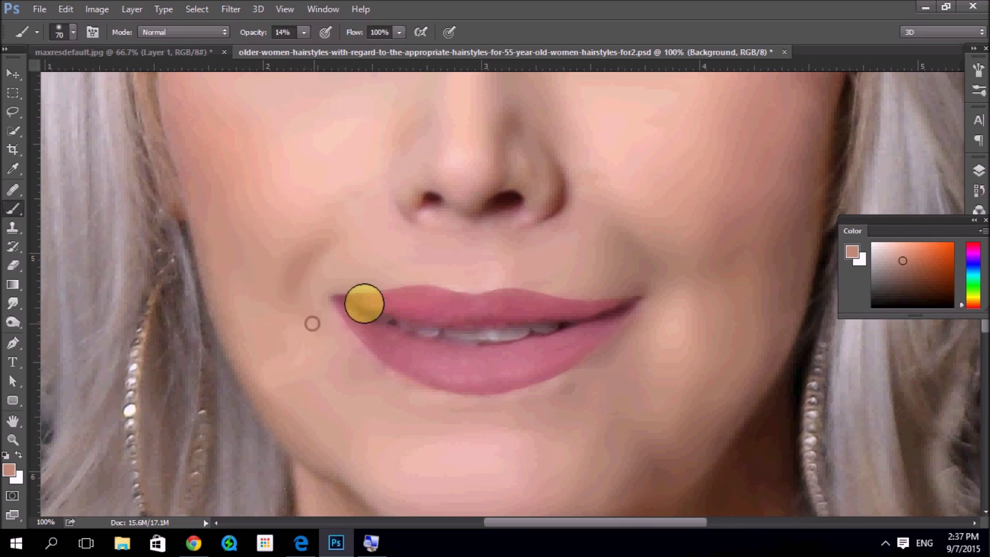
left_click(638, 231, "alt")
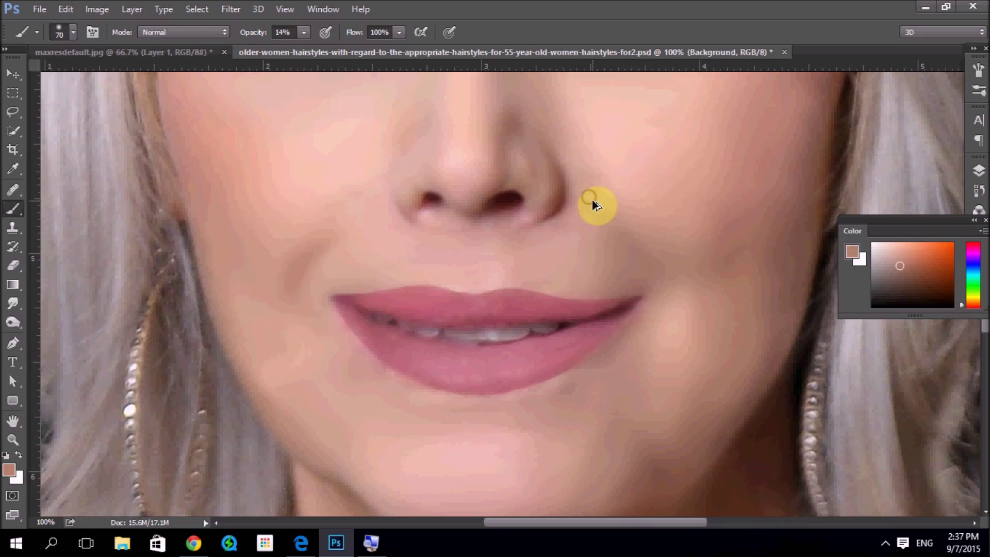
left_click(599, 153, "alt")
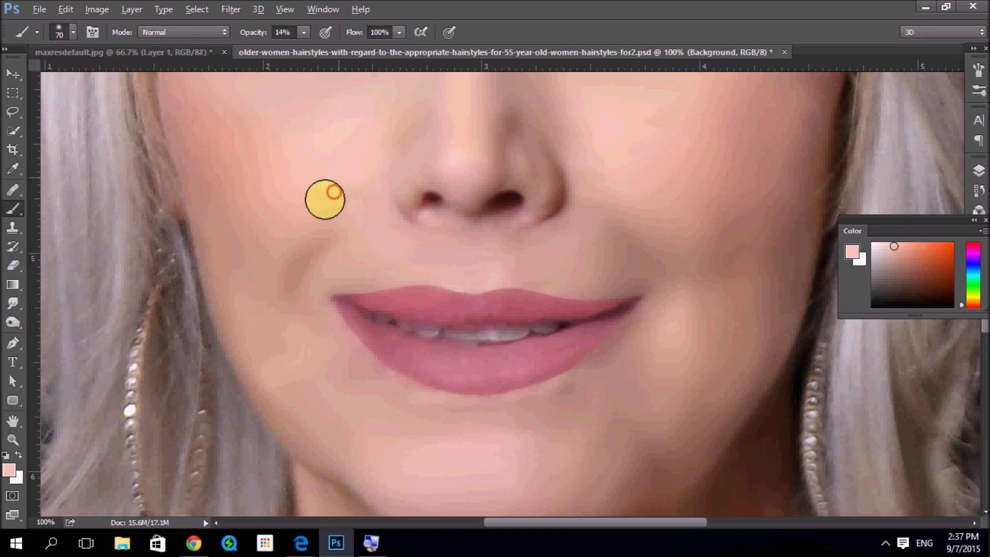
key("ctrl+minus")
key("ctrl+minus")
key("ctrl+minus")
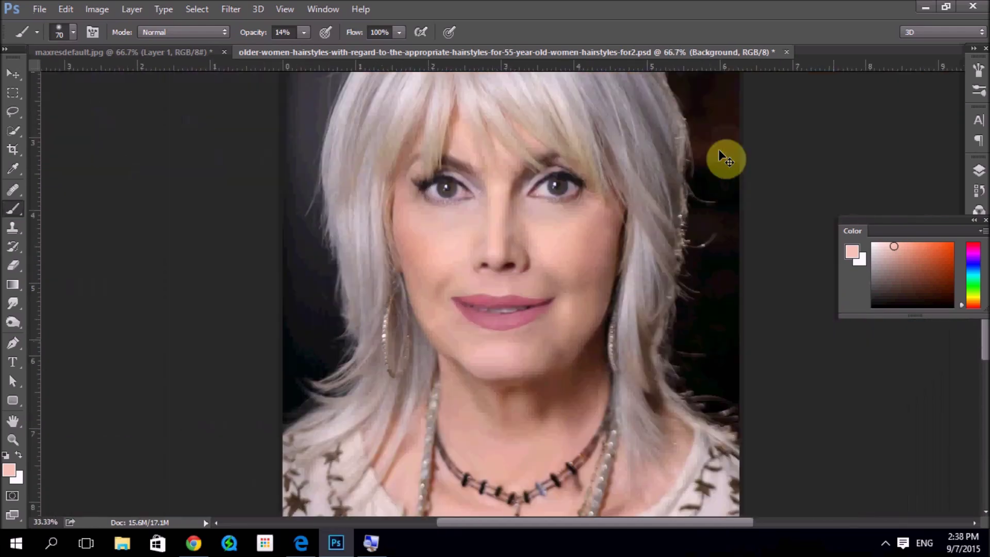
key("ctrl+plus")
key("ctrl+plus")
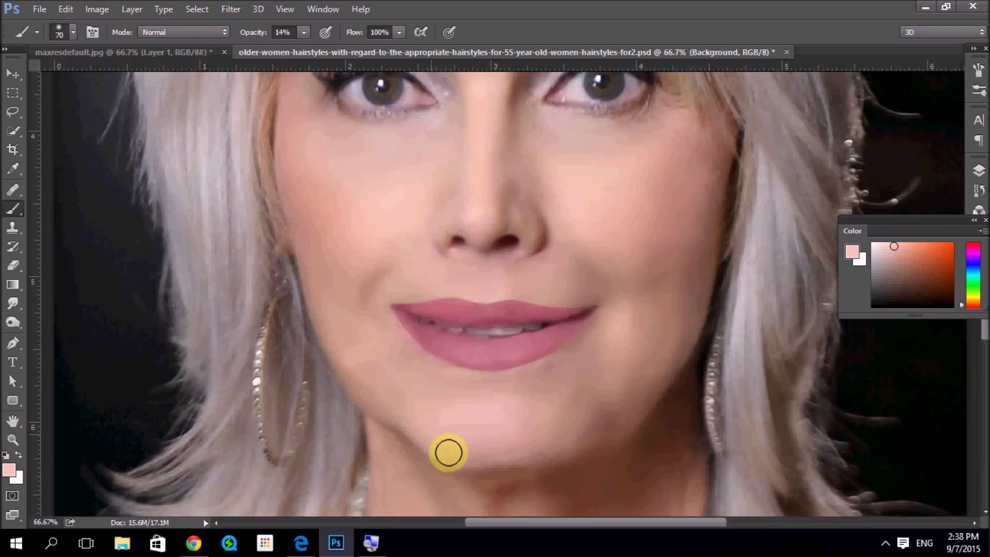
left_click_drag(549, 447, 632, 438)
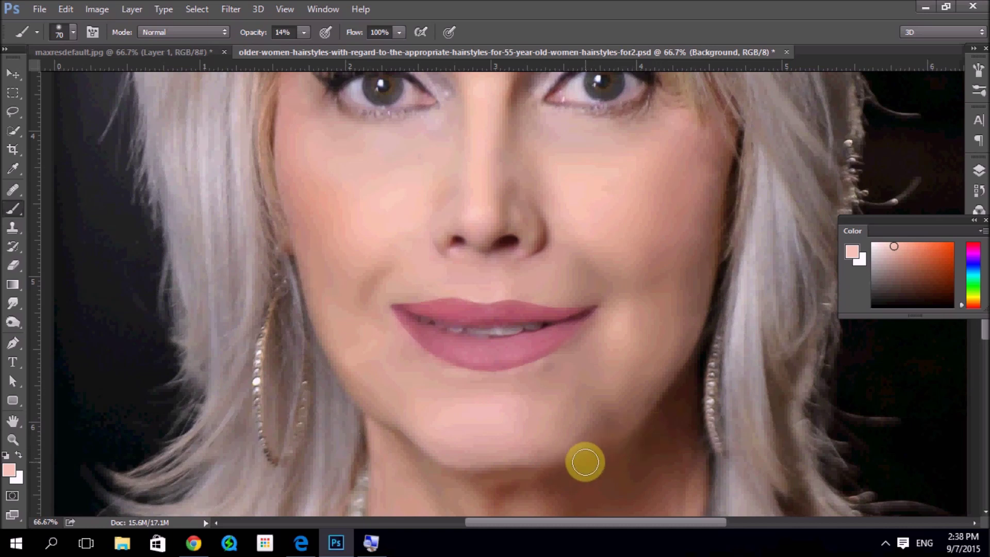
- With a smaller brush, paint dark brown shadow under the jaw and along the jawline to the left chin
left_click(651, 423, "alt")
key("bracketleft")
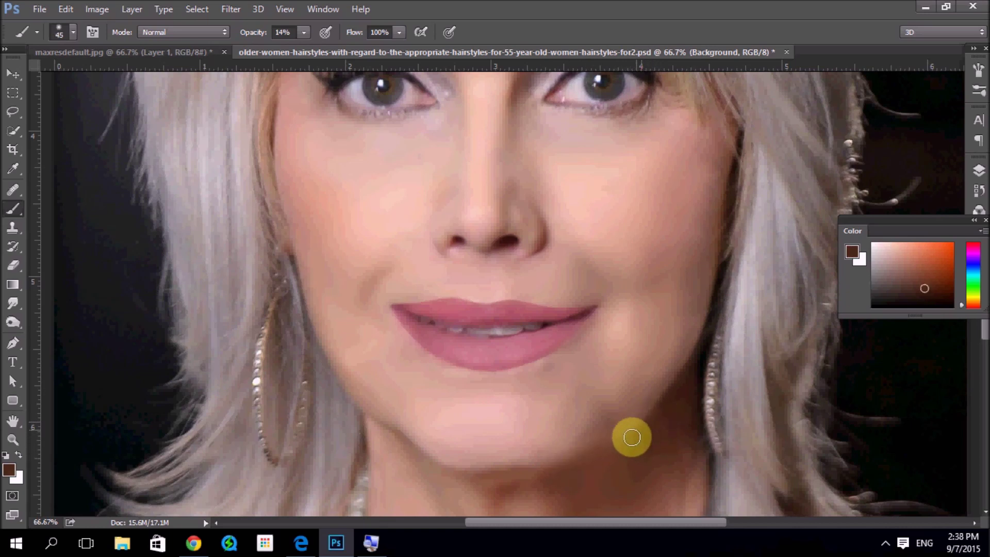
mouse_move(598, 454)
left_mouse_down()
mouse_move(654, 411)
mouse_move(603, 466)
left_mouse_up()
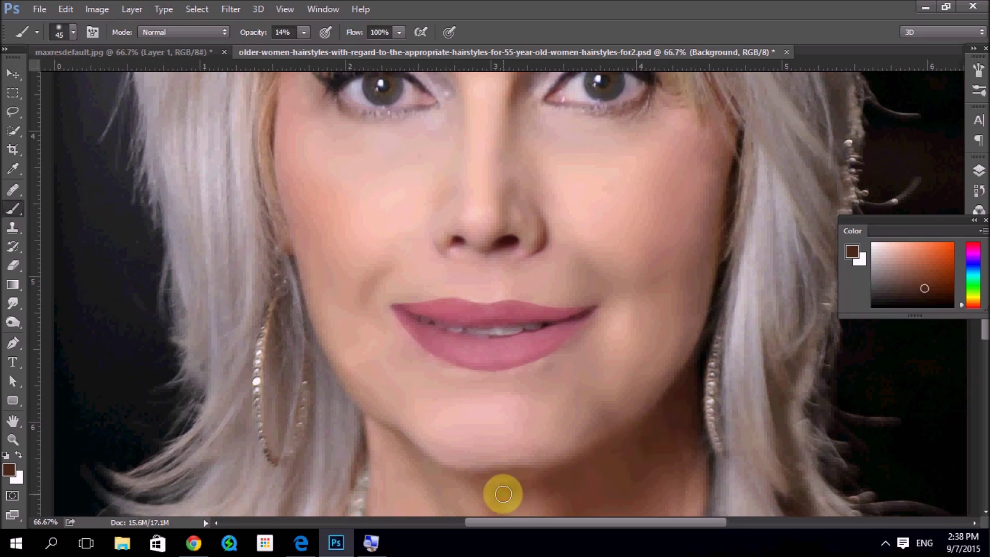
mouse_move(436, 466)
left_mouse_down()
mouse_move(380, 427)
mouse_move(354, 482)
mouse_move(317, 353)
mouse_move(321, 373)
mouse_move(336, 356)
left_mouse_up()
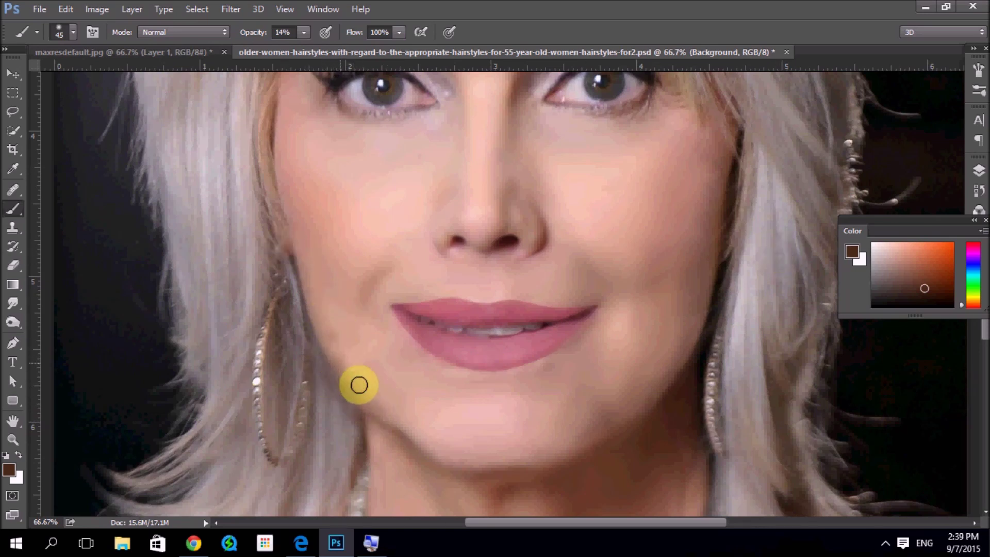
left_click(350, 334, "alt")
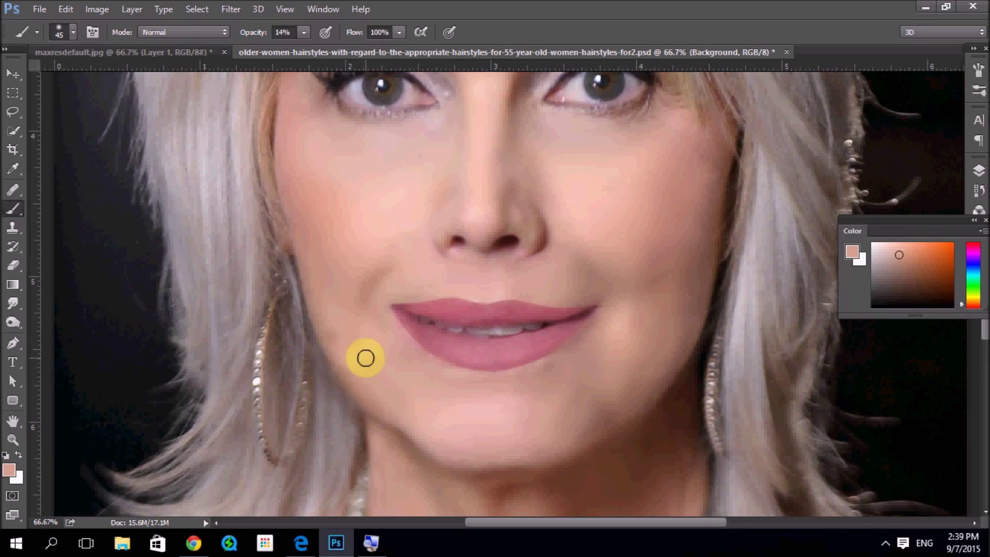
key("ctrl+minus")
key("ctrl+minus")
key("ctrl+minus")
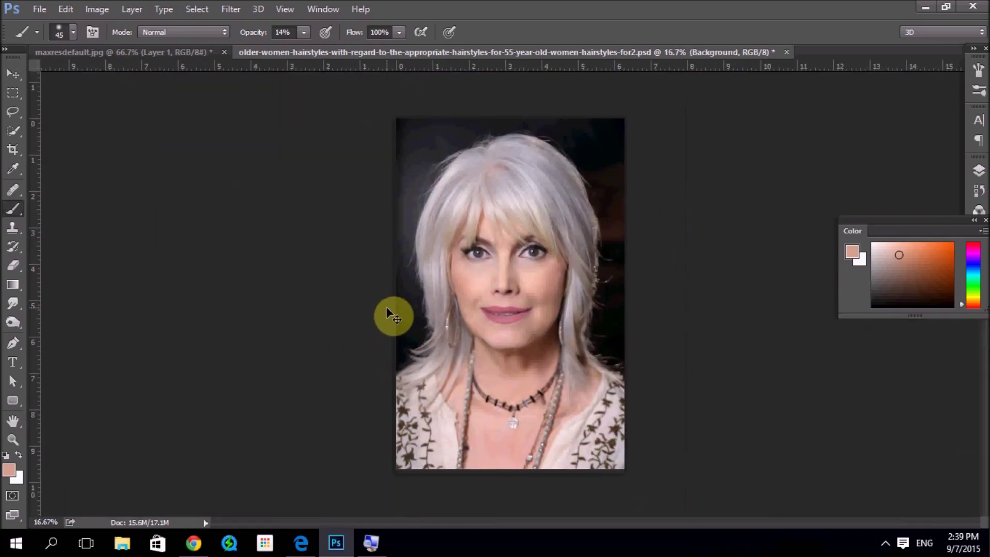
key("ctrl+plus")
scroll(388, 309, "up", 3)
scroll(388, 294, "up", 3)
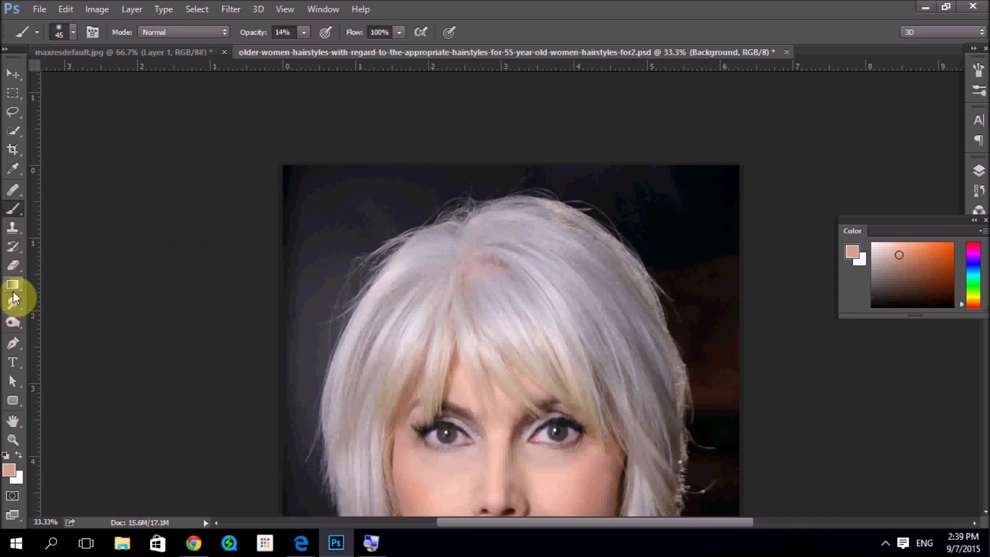
- Clone grey hair over the pink parting with the Clone Stamp at 73% opacity, size 100
left_click(14, 230)
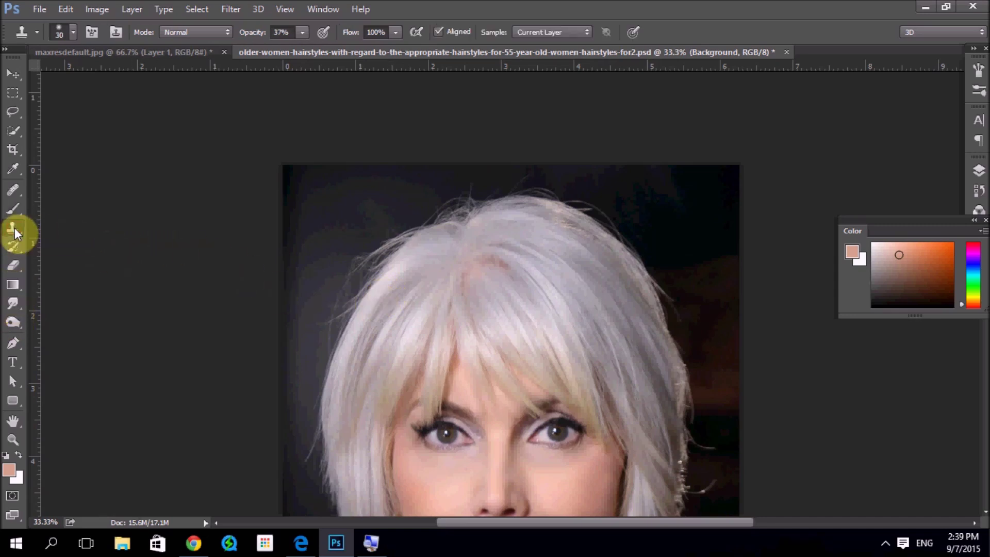
left_click(302, 32)
left_click_drag(305, 49, 333, 48)
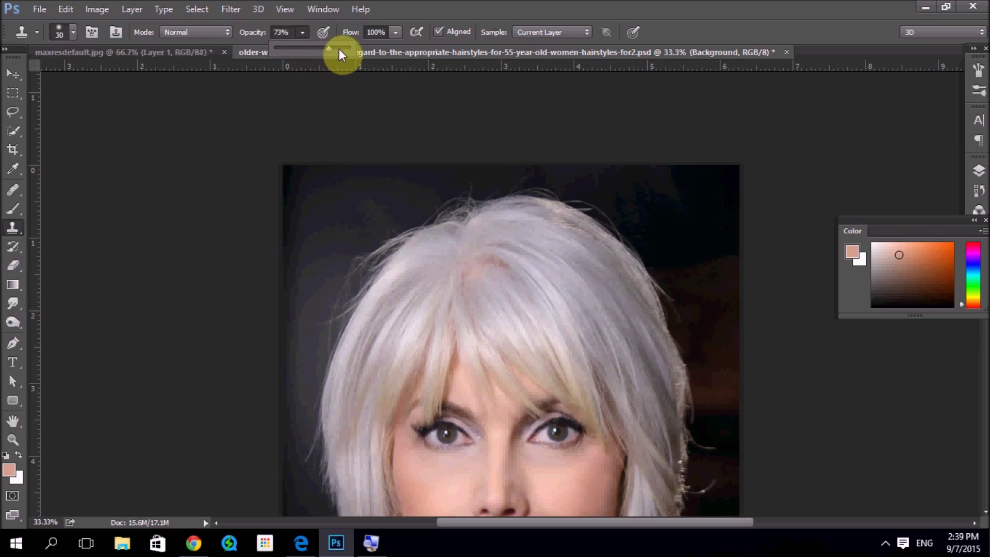
left_click(486, 236, "alt")
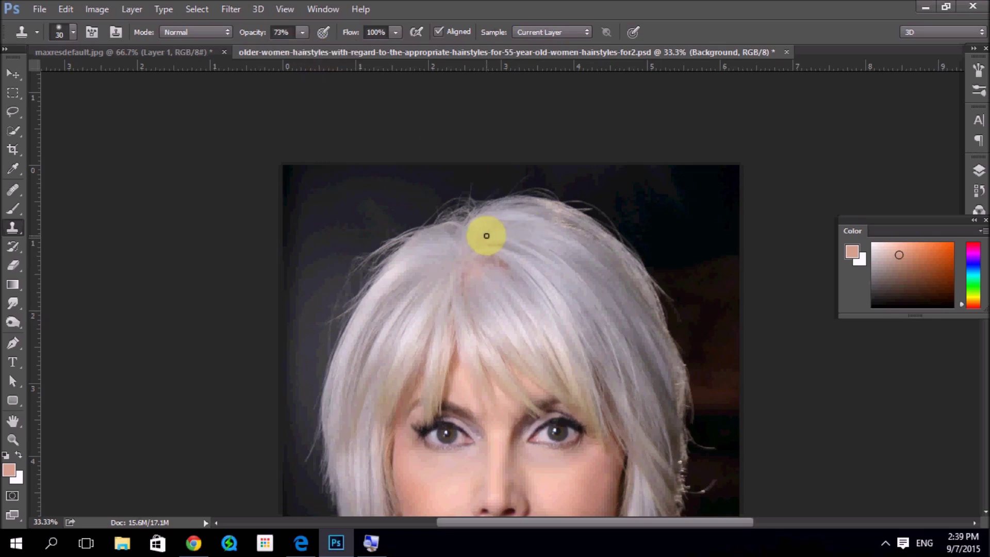
key("bracketright")
key("bracketright")
key("bracketright")
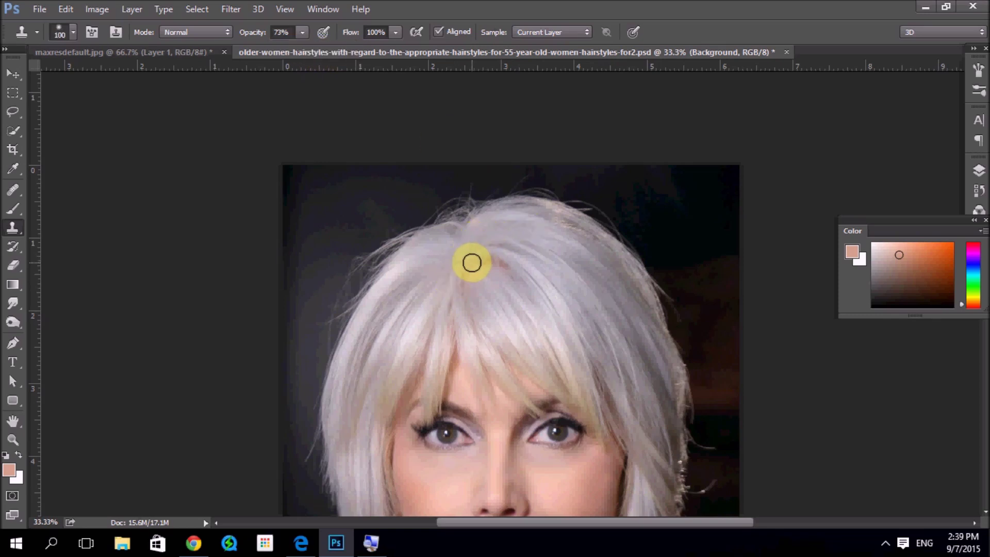
right_click(484, 239)
key("Escape")
left_click(484, 231, "alt")
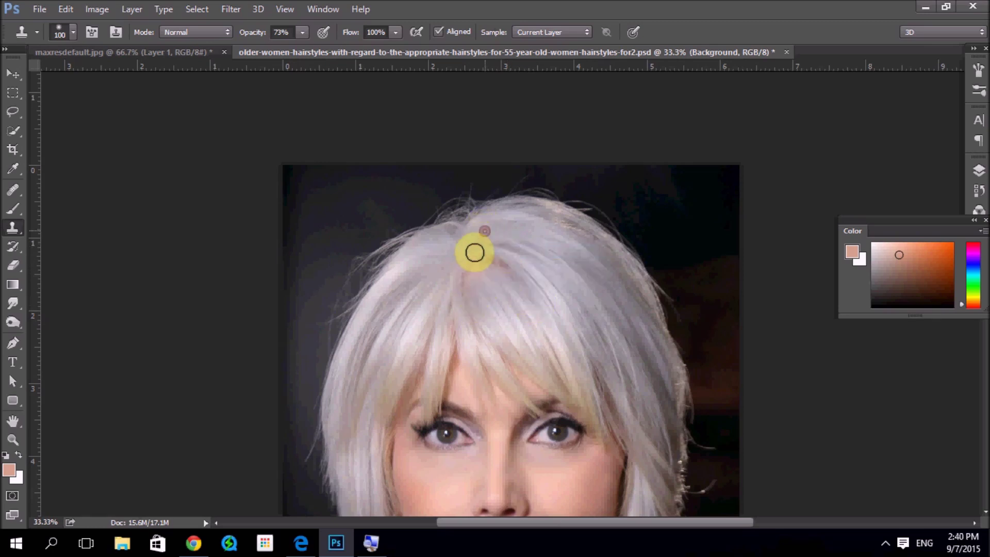
left_click_drag(473, 261, 487, 243)
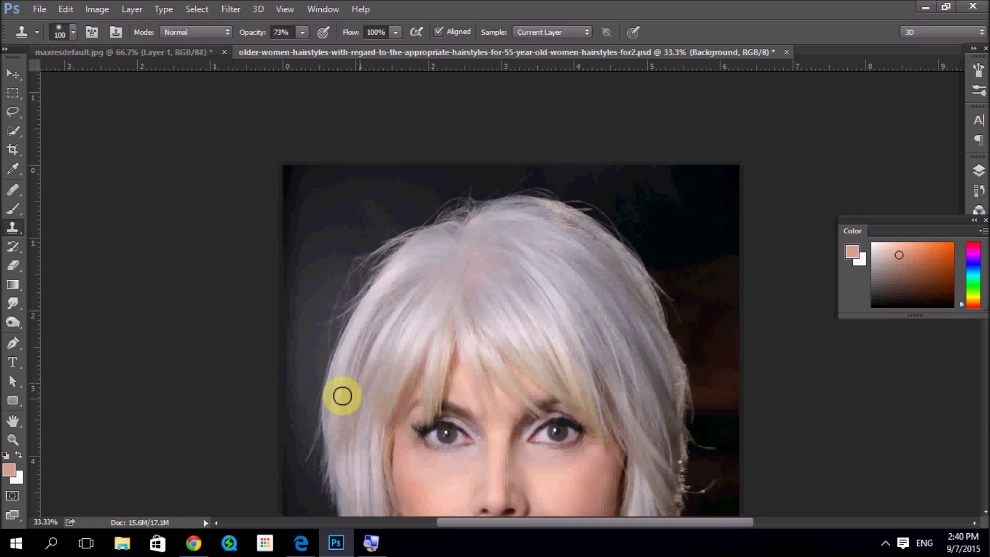
key("ctrl+minus")
key("ctrl+minus")
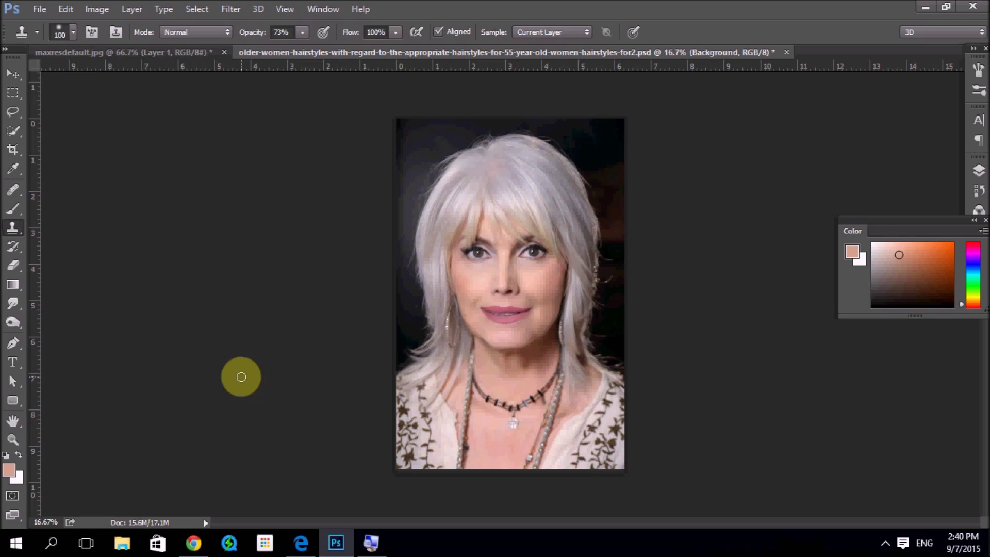
- Zoom in on the face and sample skin colour from the chin with the Brush tool
key("ctrl+plus")
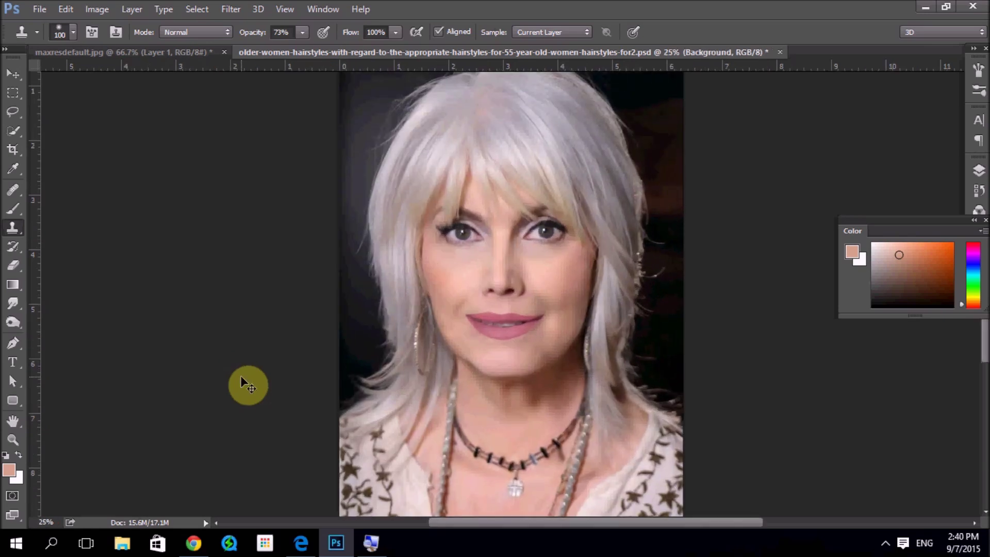
key("ctrl+plus")
key("ctrl+plus")
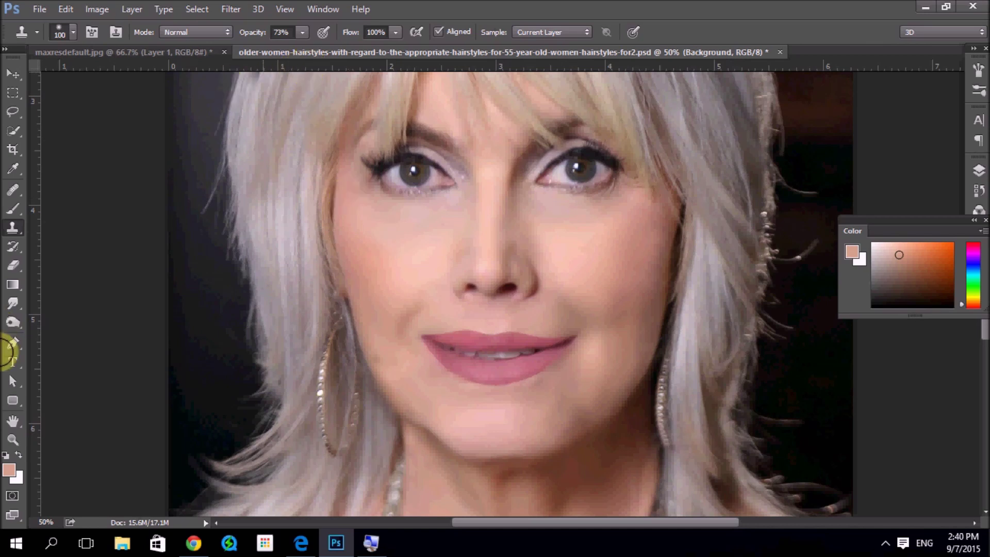
left_click(17, 207)
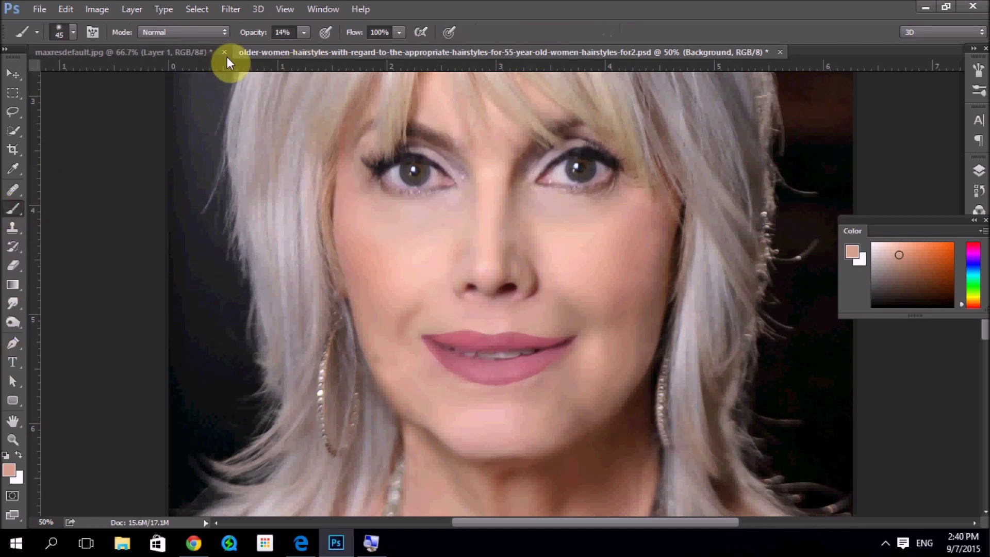
left_click(535, 415, "alt")
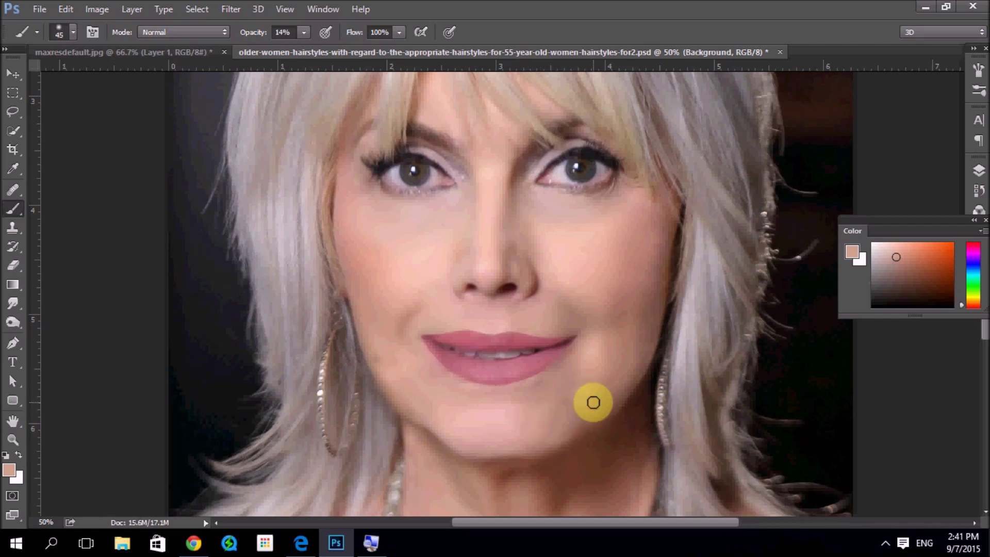
- Resample skin tone from the nose bridge and cheek under the eye, then select the Smudge tool
key("ctrl+minus")
key("ctrl+minus")
key("ctrl+minus")
key("ctrl+plus")
key("ctrl+plus")
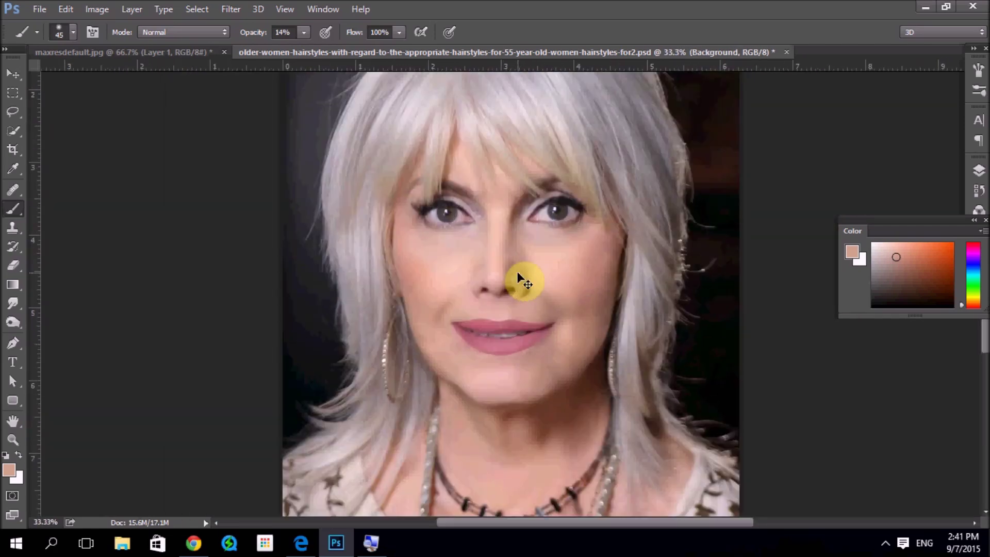
key("ctrl+plus")
key("ctrl+plus")
left_click(526, 181, "alt")
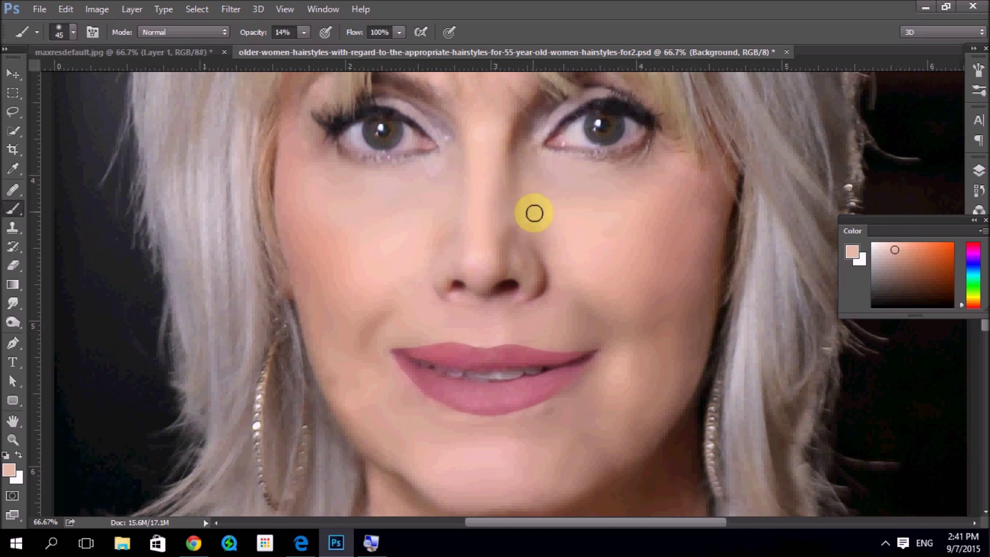
left_click(615, 178, "alt")
left_click(618, 170, "alt")
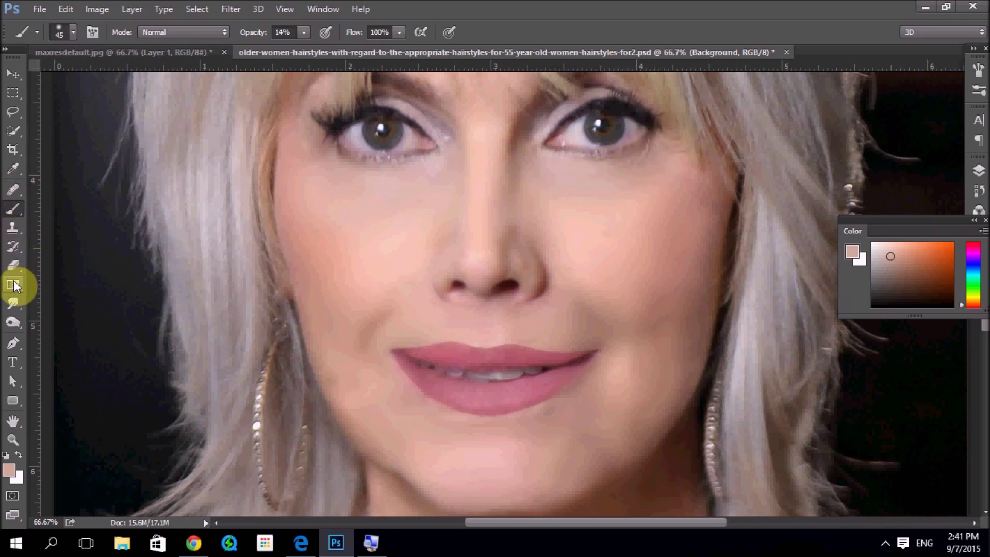
left_click(13, 303)
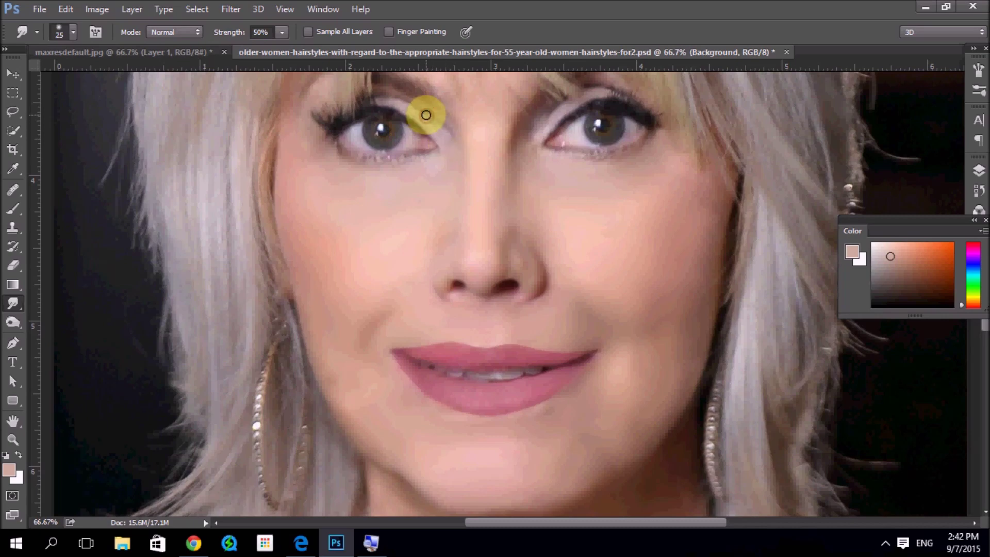
- Sample the chin colour, enlarge the brush to 175, and paint a faint wash over the jaw and neck
key("ctrl+minus")
key("ctrl+minus")
key("ctrl+minus")
key("ctrl+plus")
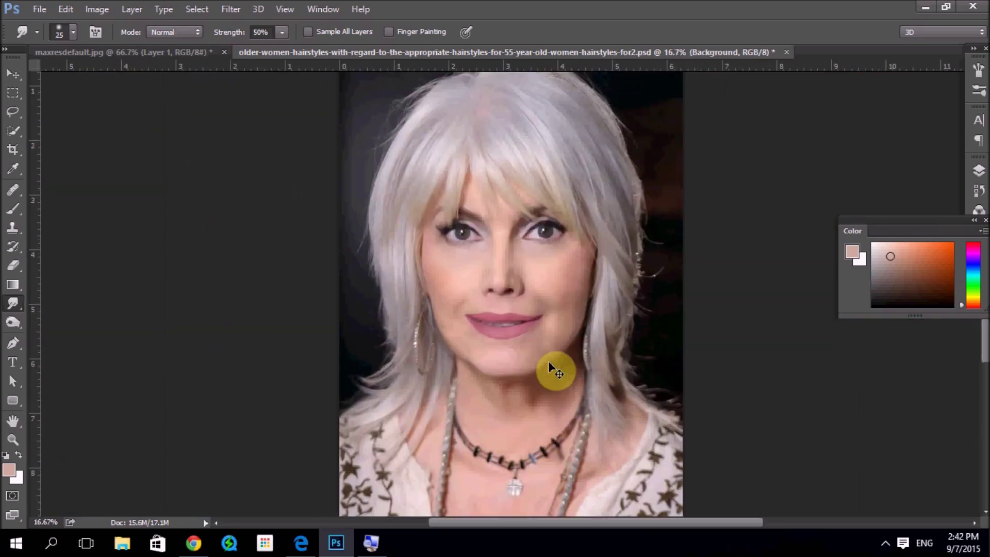
key("ctrl+plus")
key("b")
left_click(492, 422, "alt")
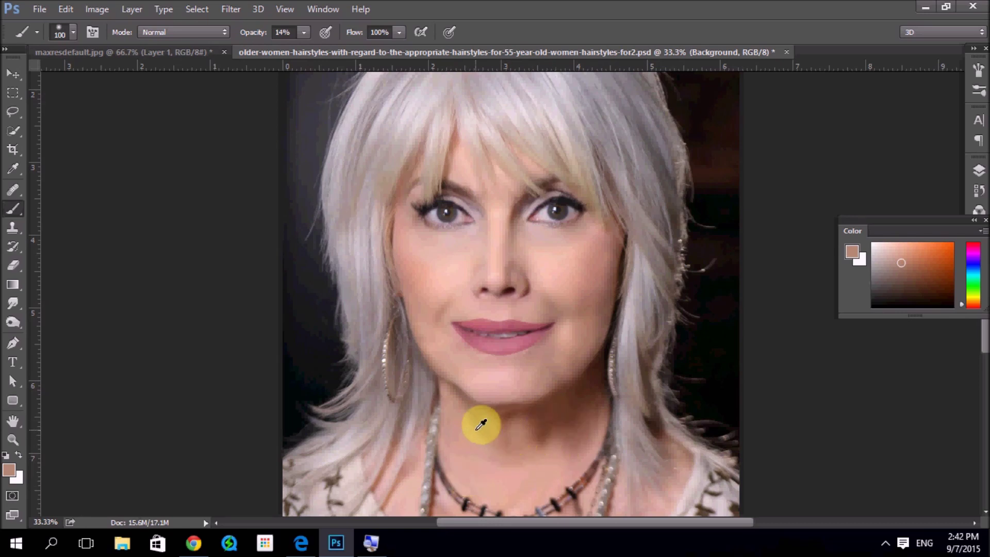
key("bracketright")
key("bracketright")
key("bracketright")
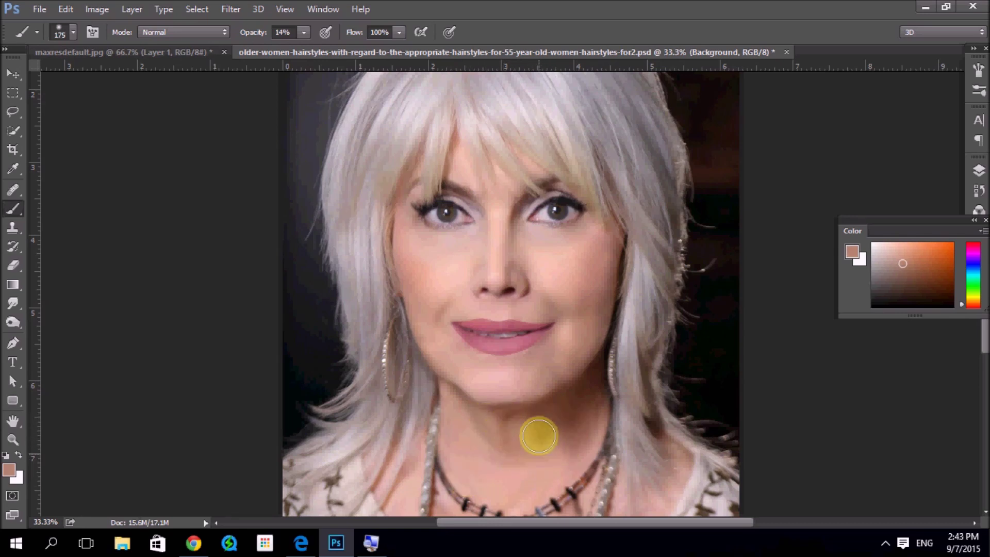
left_click_drag(583, 394, 475, 425)
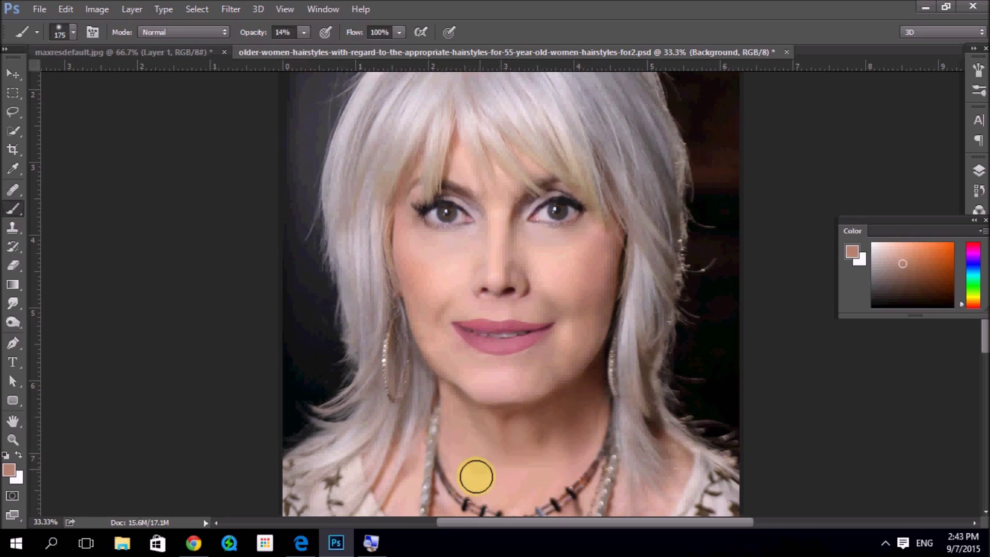
key("ctrl+minus")
key("ctrl+minus")
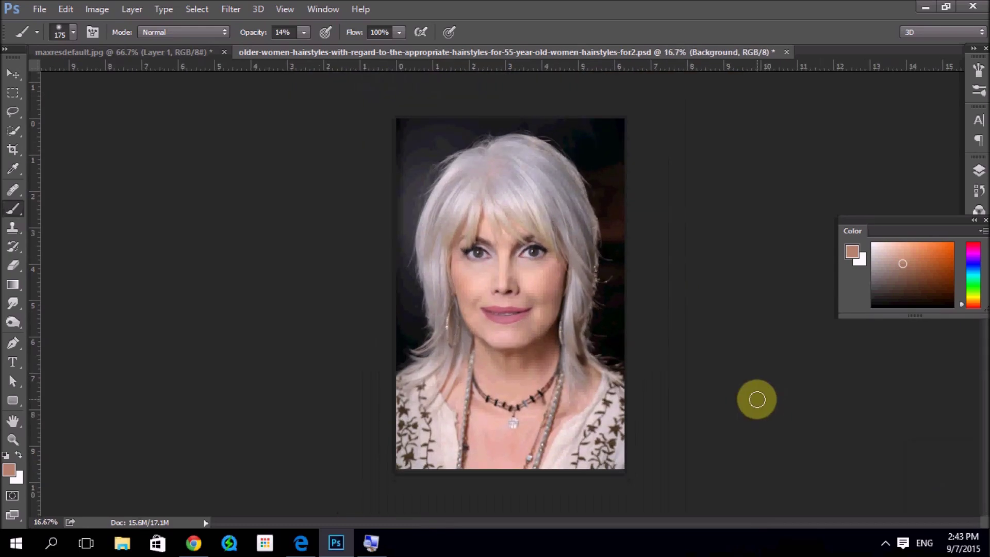
key("ctrl+plus")
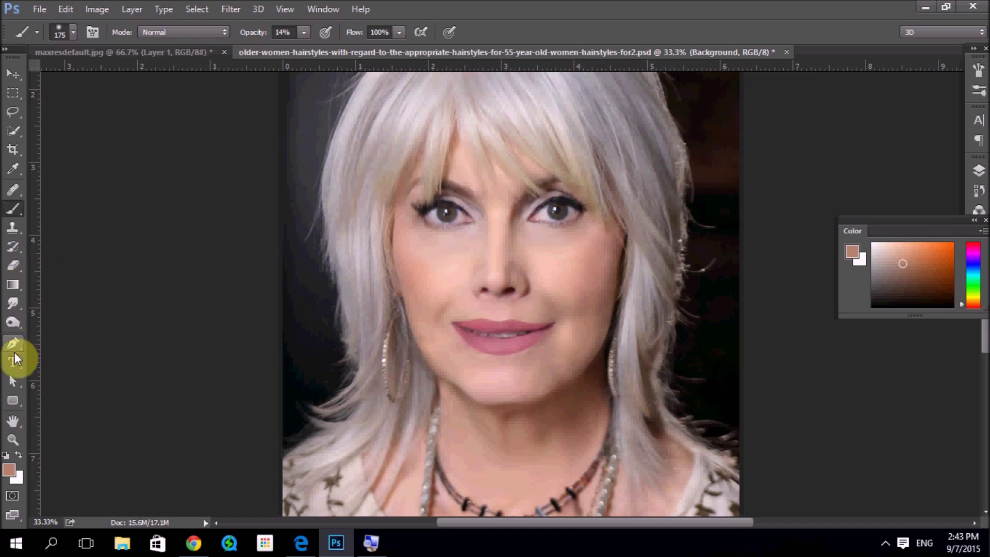
- Smudge the chin, left jaw and neck skin, then zoom out and show the Layers panel
left_click(13, 304)
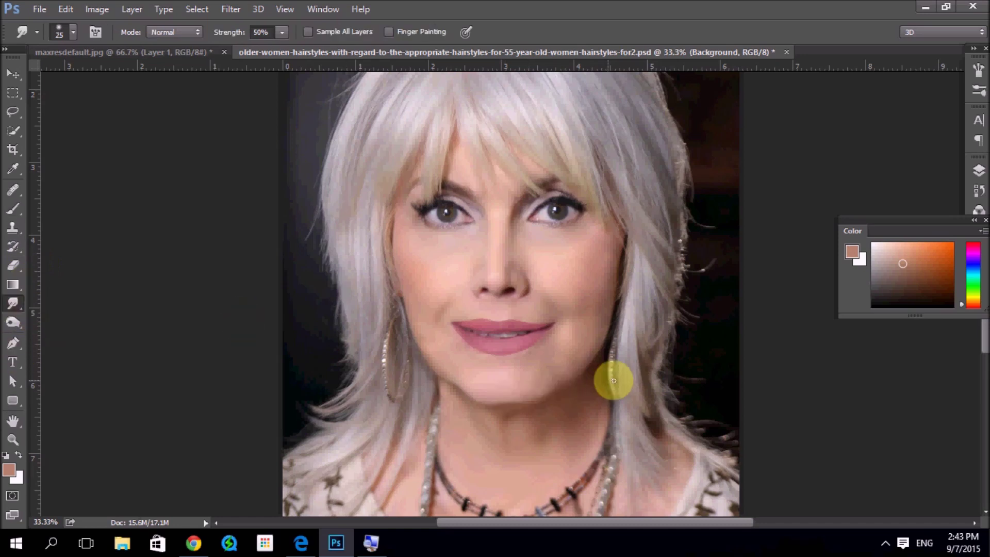
mouse_move(508, 398)
left_mouse_down()
mouse_move(521, 376)
mouse_move(480, 395)
mouse_move(468, 380)
left_mouse_up()
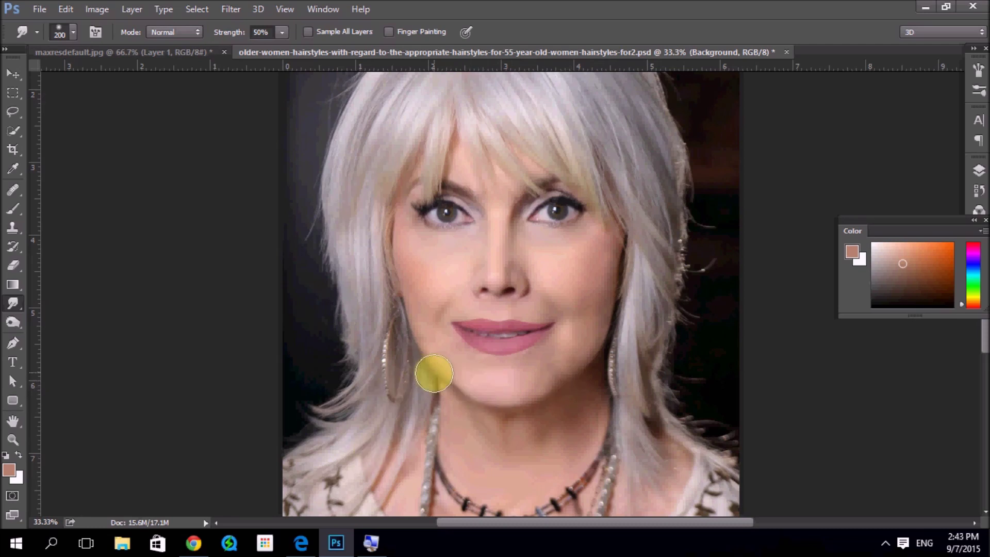
left_click_drag(434, 370, 515, 400)
left_click_drag(495, 446, 473, 436)
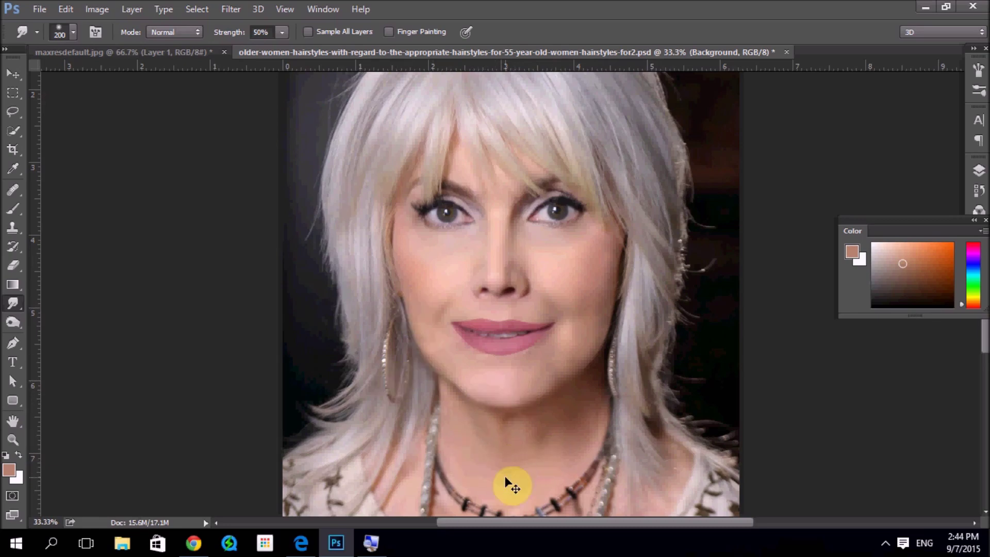
key("ctrl+minus")
key("F7")
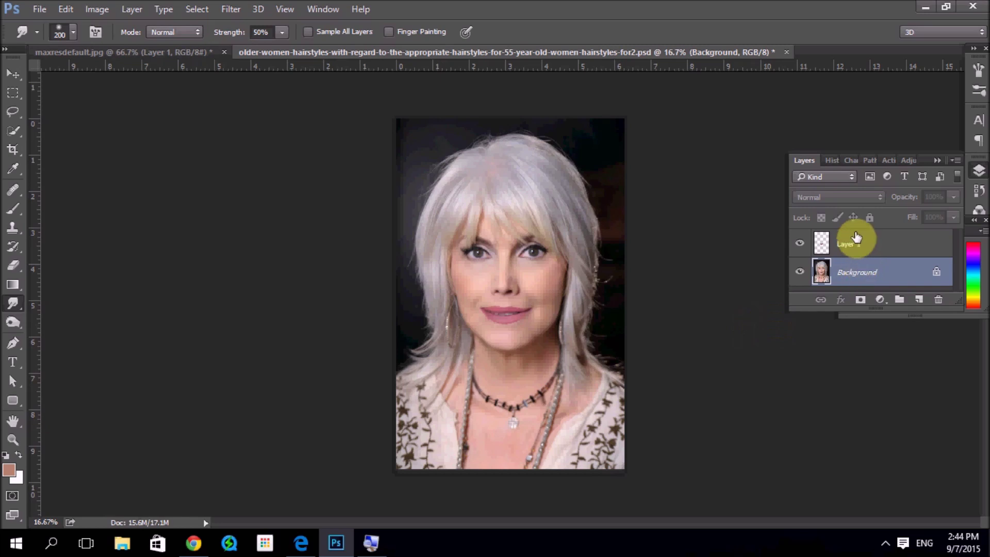
- Select Layer 1 and Background and merge them with Ctrl+E into one layer
left_click(853, 243)
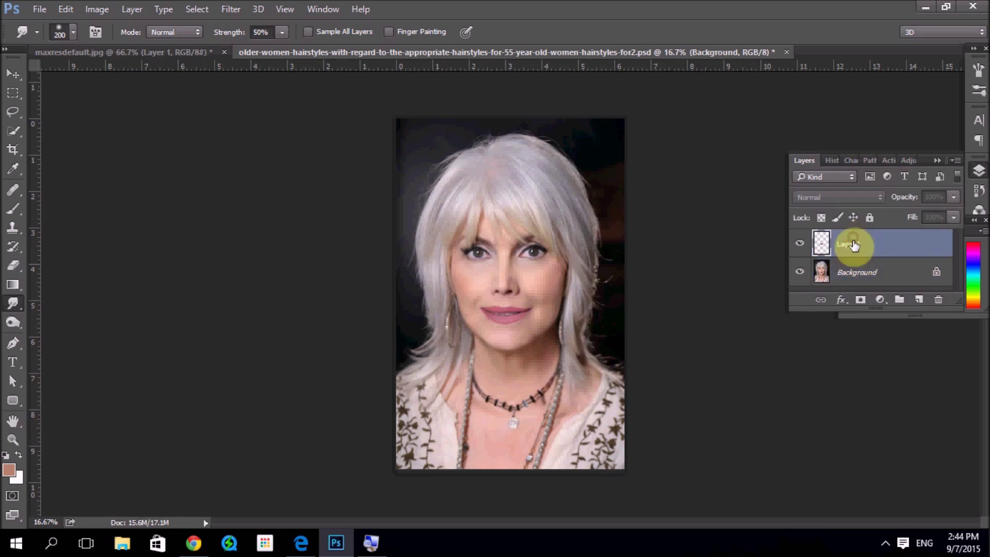
left_click(856, 272)
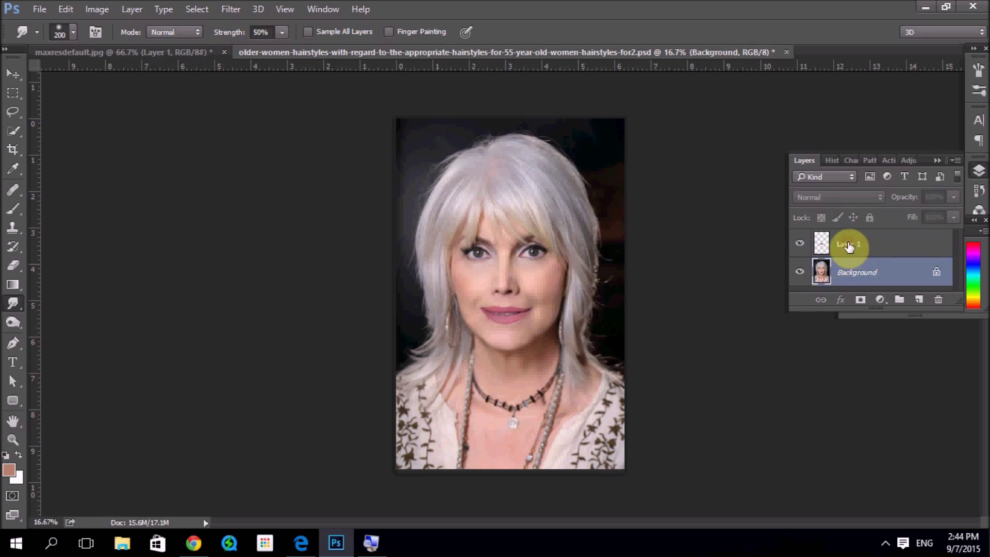
left_click(848, 245, "shift")
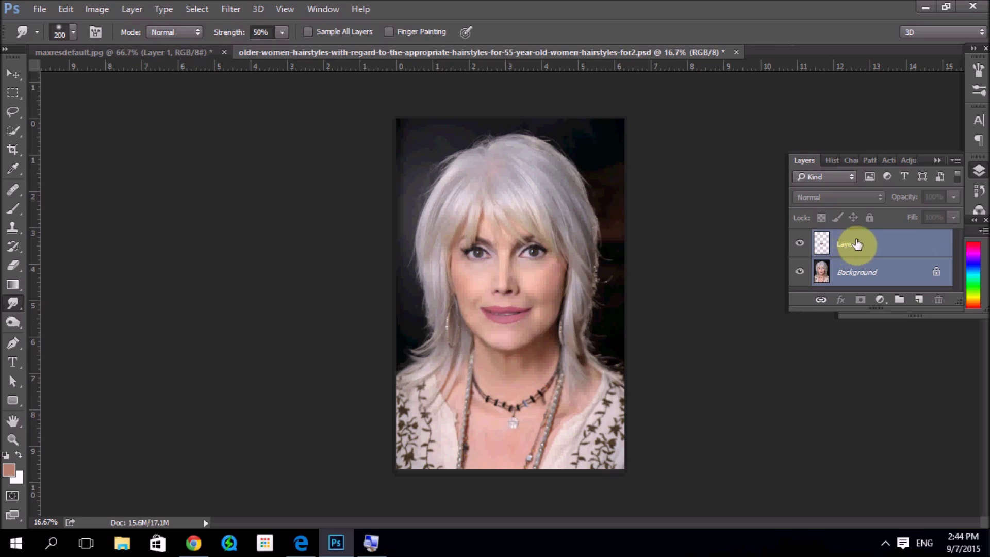
key("ctrl+e")
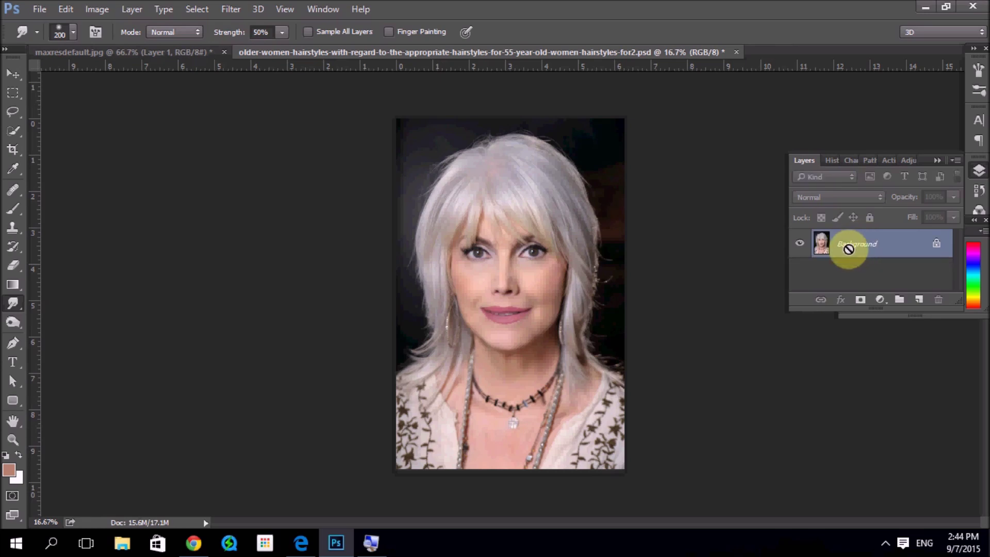
key("ctrl+plus")
left_click(230, 8)
mouse_move(170, 42)
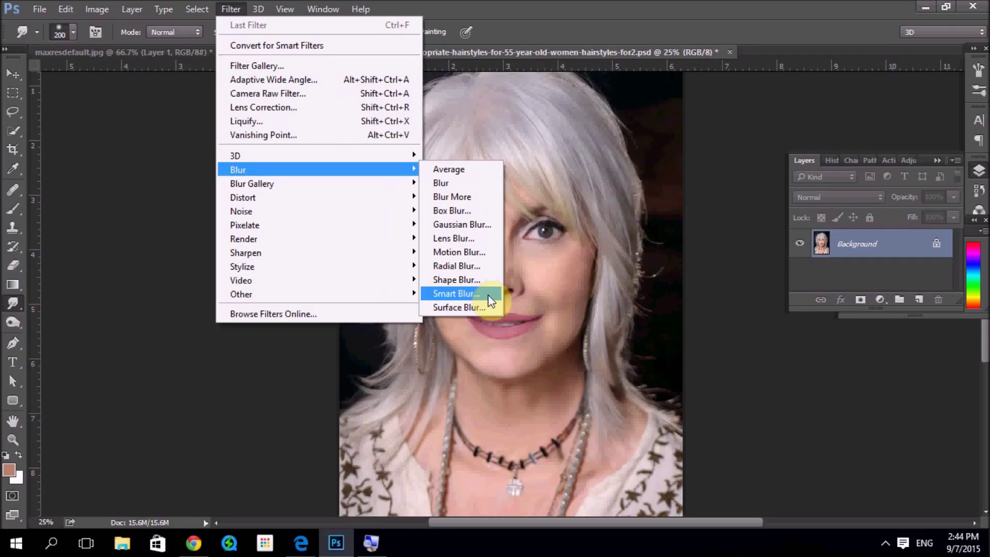
- Apply Smart Blur to the portrait with radius 3.0 and threshold 15.7
left_click(488, 295)
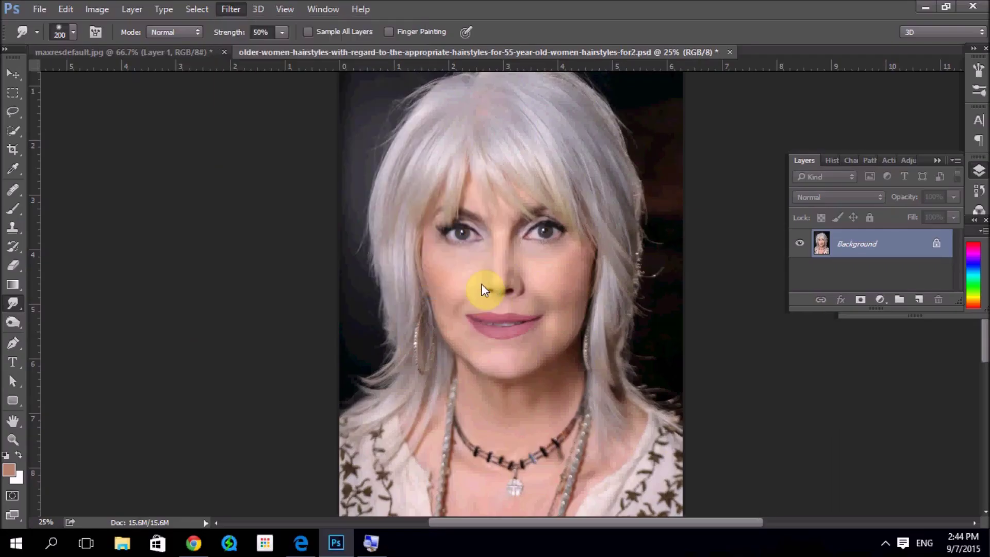
left_click_drag(130, 60, 354, 121)
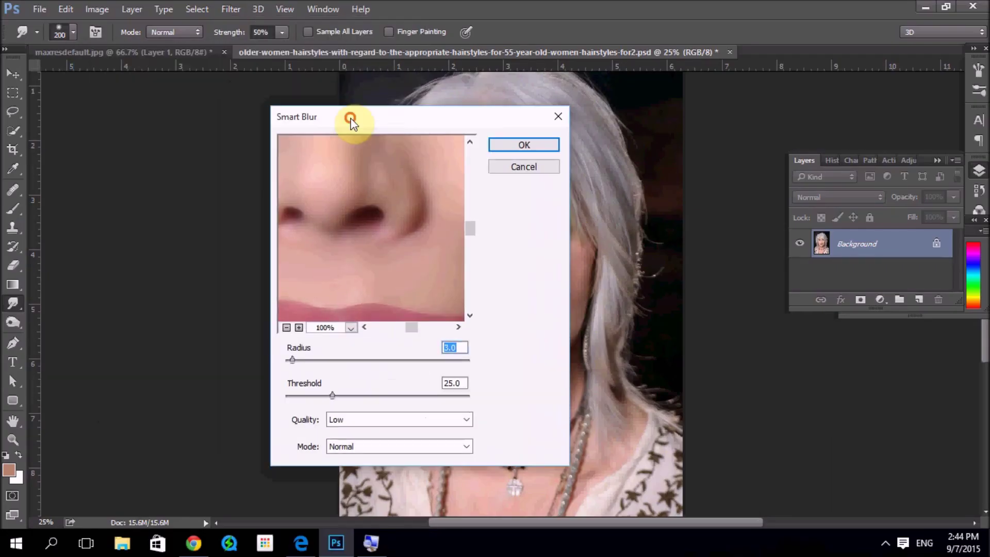
left_click(286, 326)
left_click(286, 326)
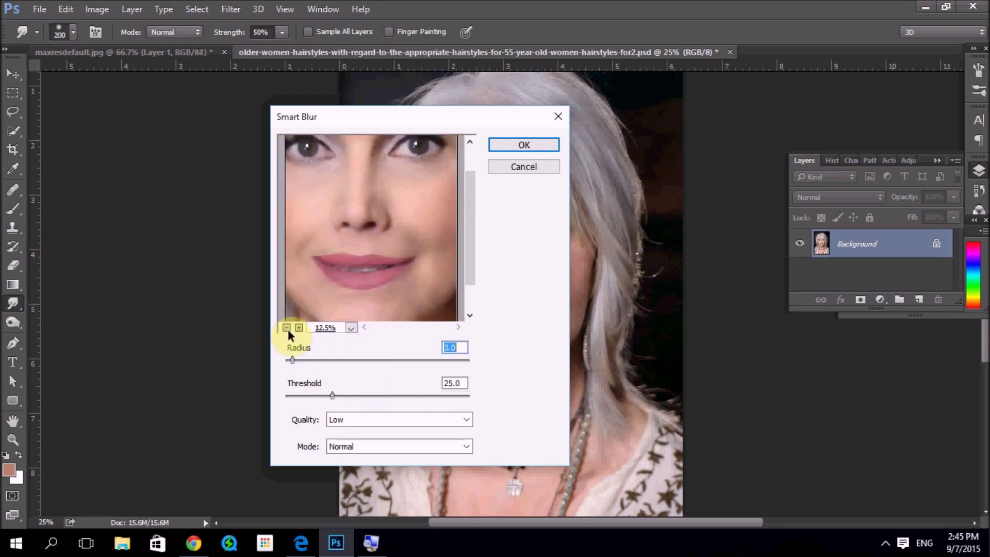
left_click(286, 328)
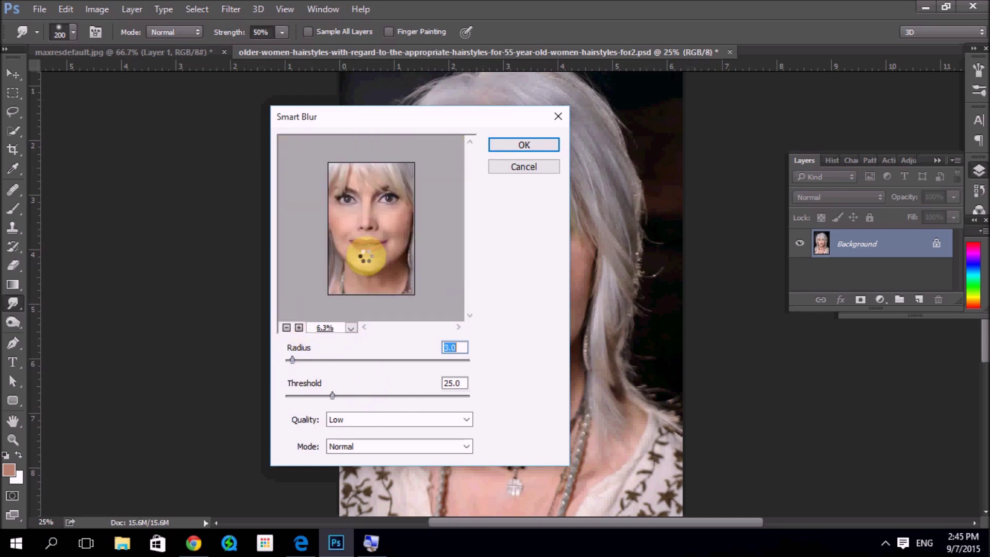
left_click(299, 328)
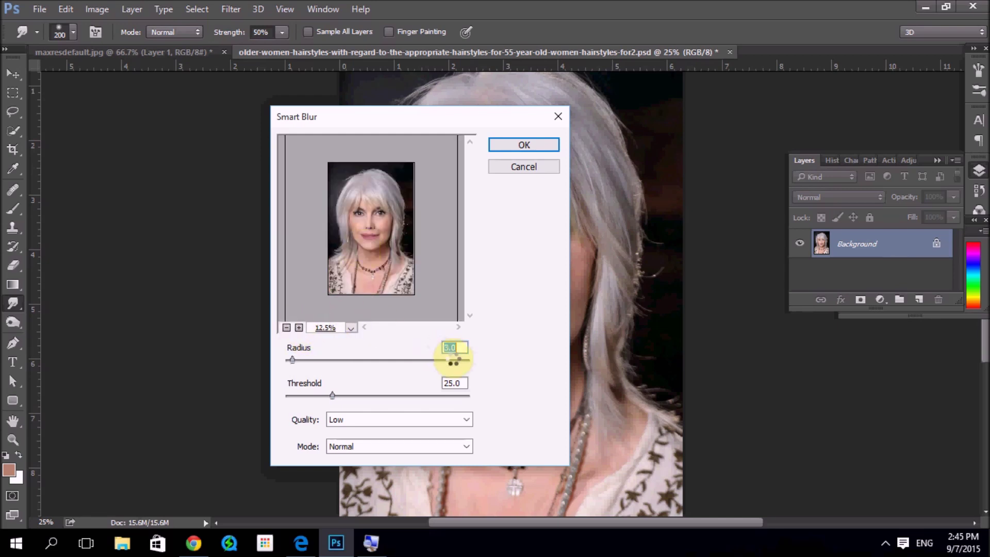
left_click_drag(314, 393, 309, 396)
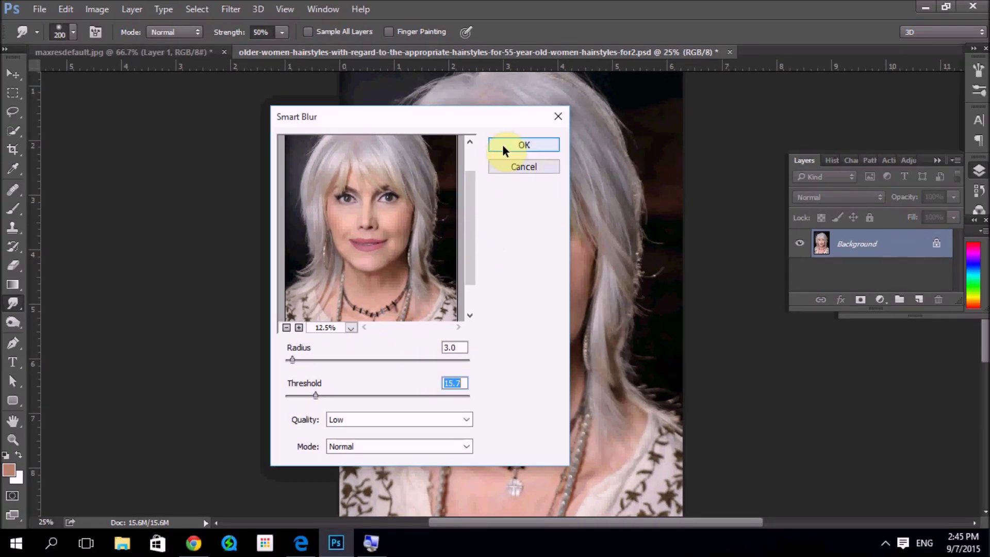
left_click(508, 147)
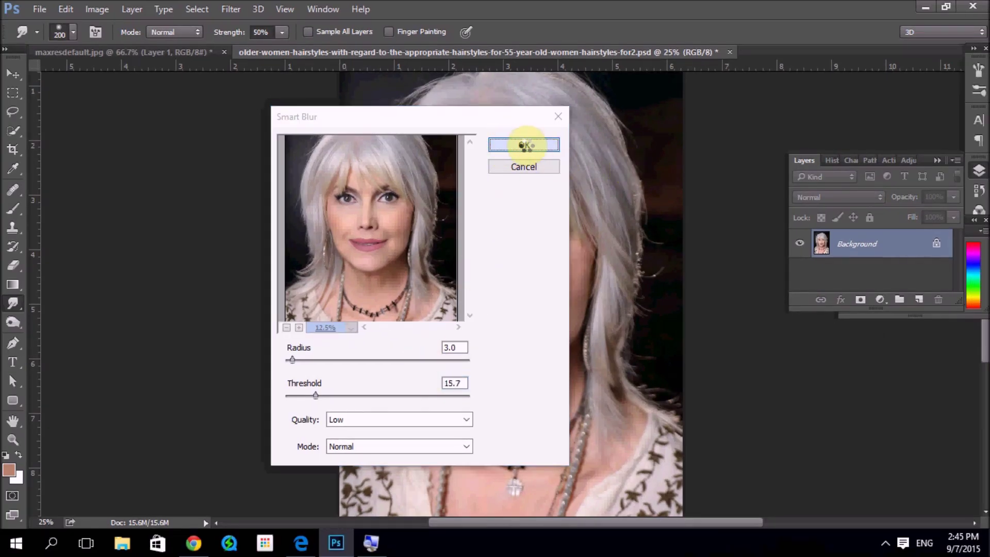